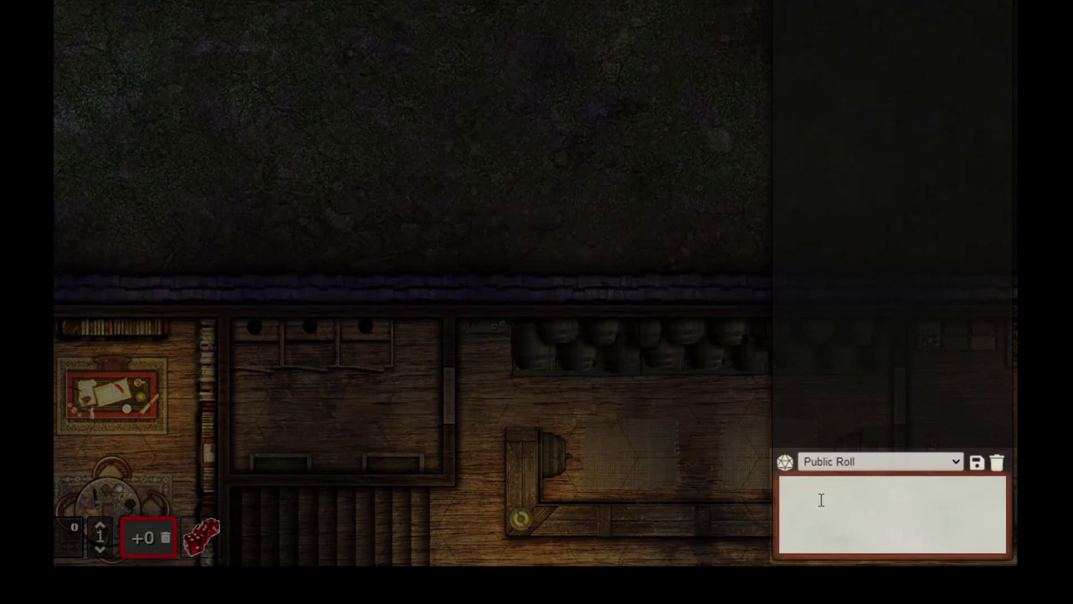
Open the Mook Generator by sending the /mook chat command
click(879, 548)
text(/mook)
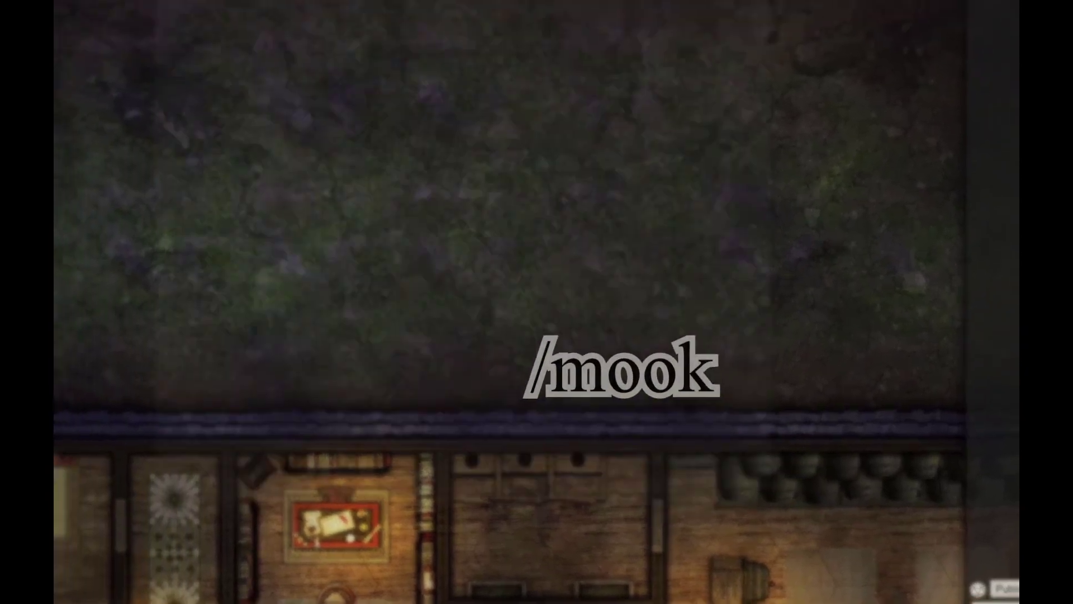
key(Return)
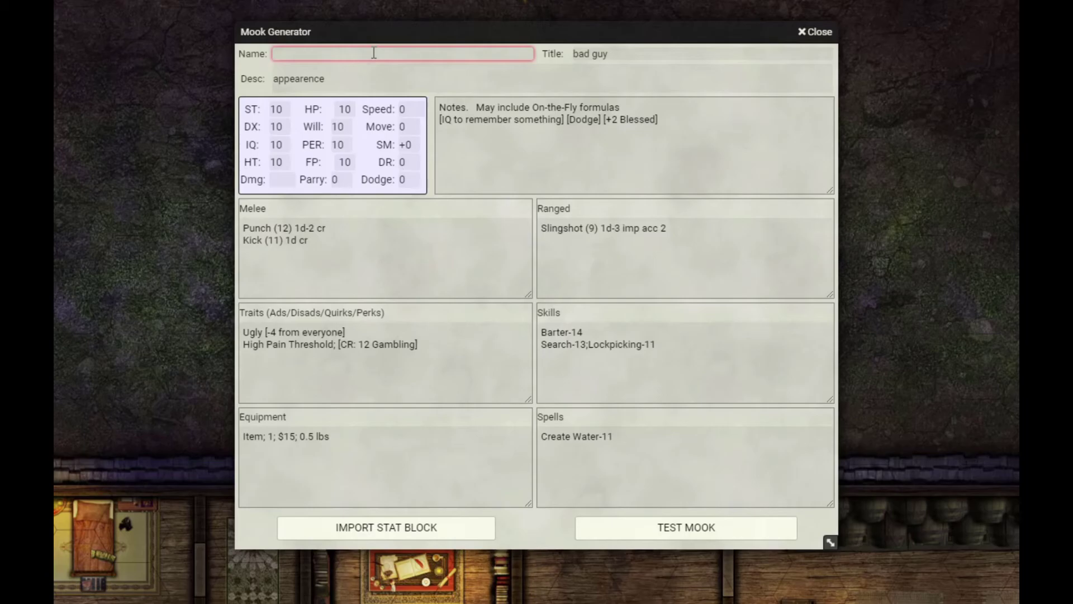
Name the mook Fred, clear the title, and describe him as 'Skinny, tall and ugly'
text(Fred)
key(Tab)
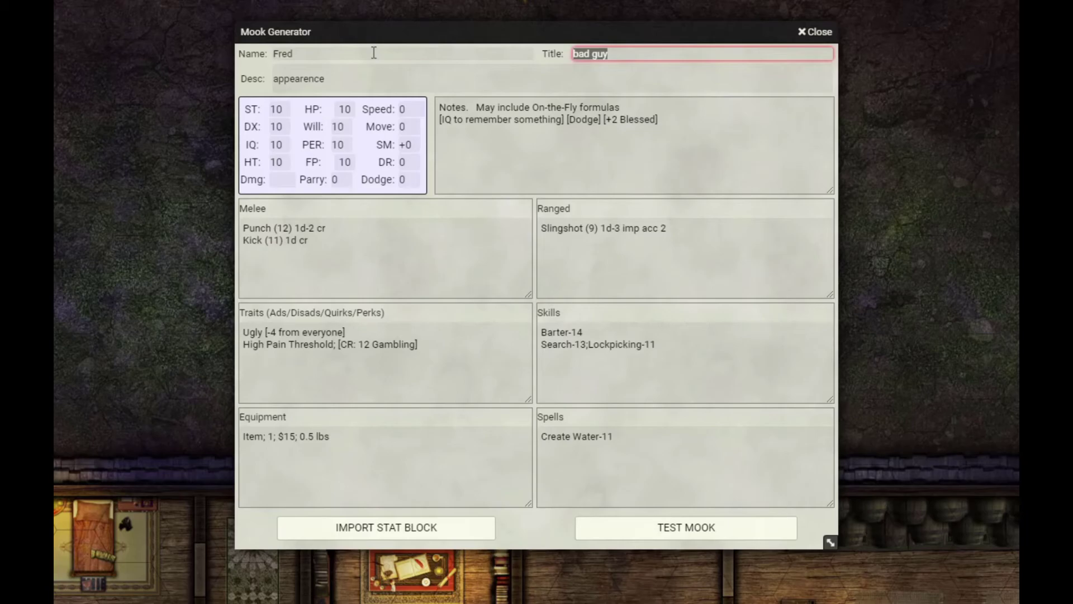
key(BackSpace)
key(Tab)
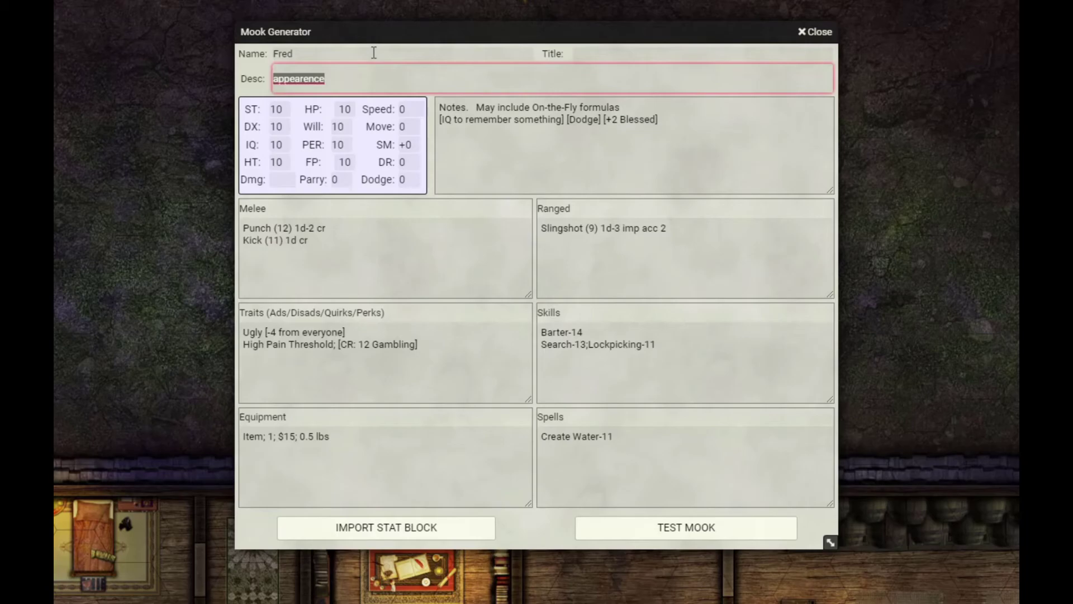
text(Skinny, )
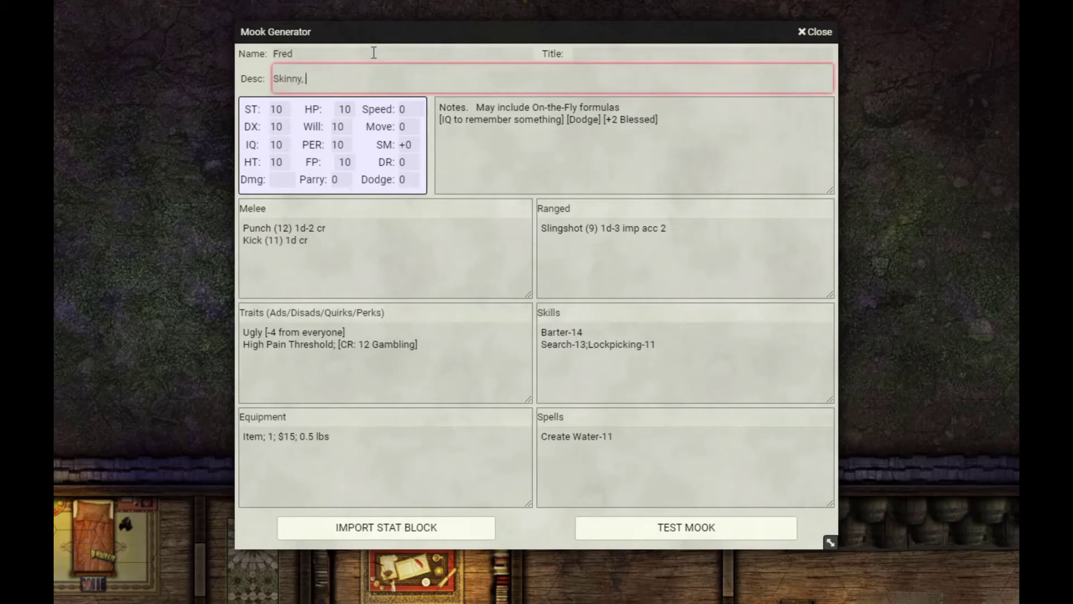
text(tall and ugly)
key(Tab)
Set IQ to 12 and Speed and Move to 5
key(Tab)
key(Tab)
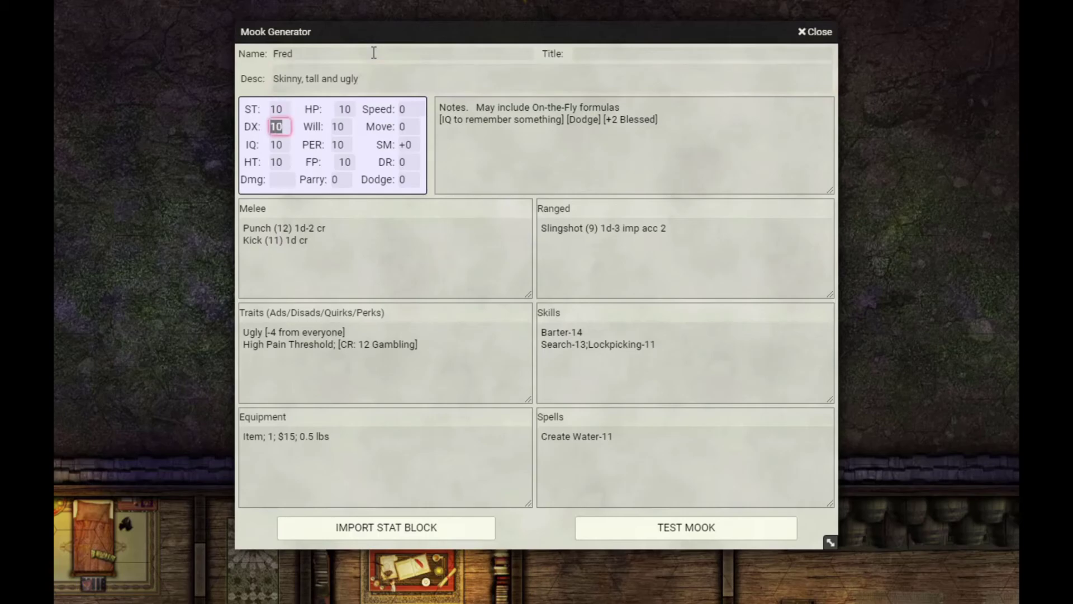
text(12)
key(Tab)
key(Tab)
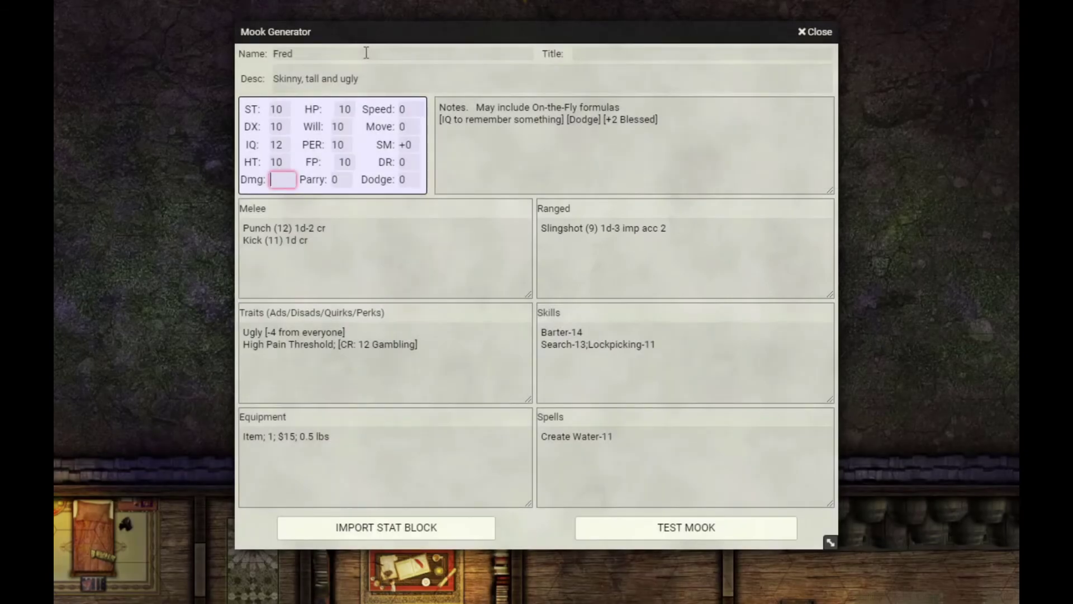
key(Tab)
key(Tab)
key(Tab)
key(Tab)
key(Tab)
key(Tab)
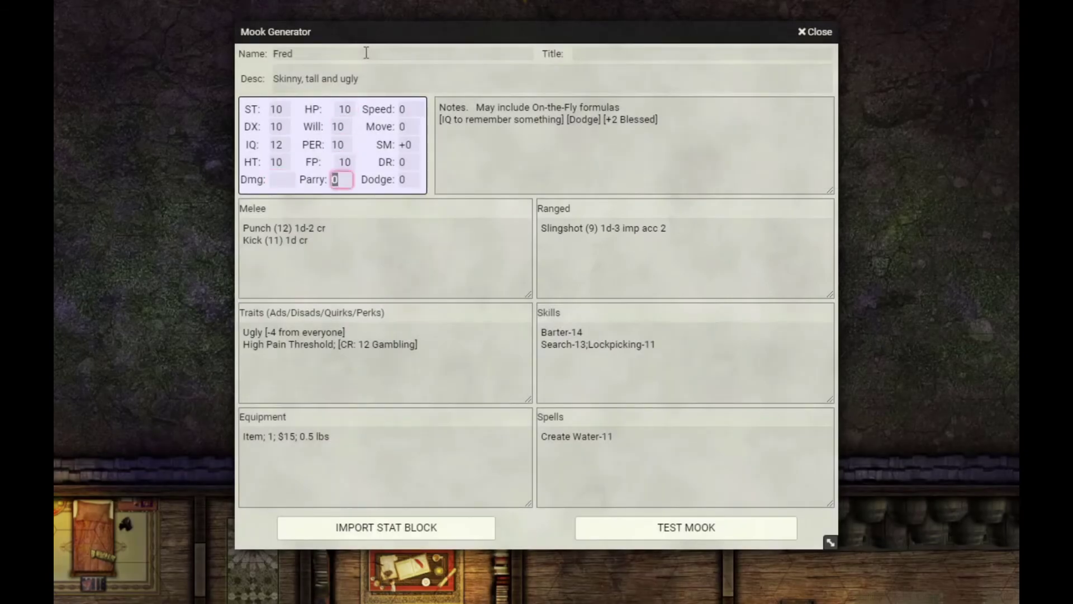
text(5)
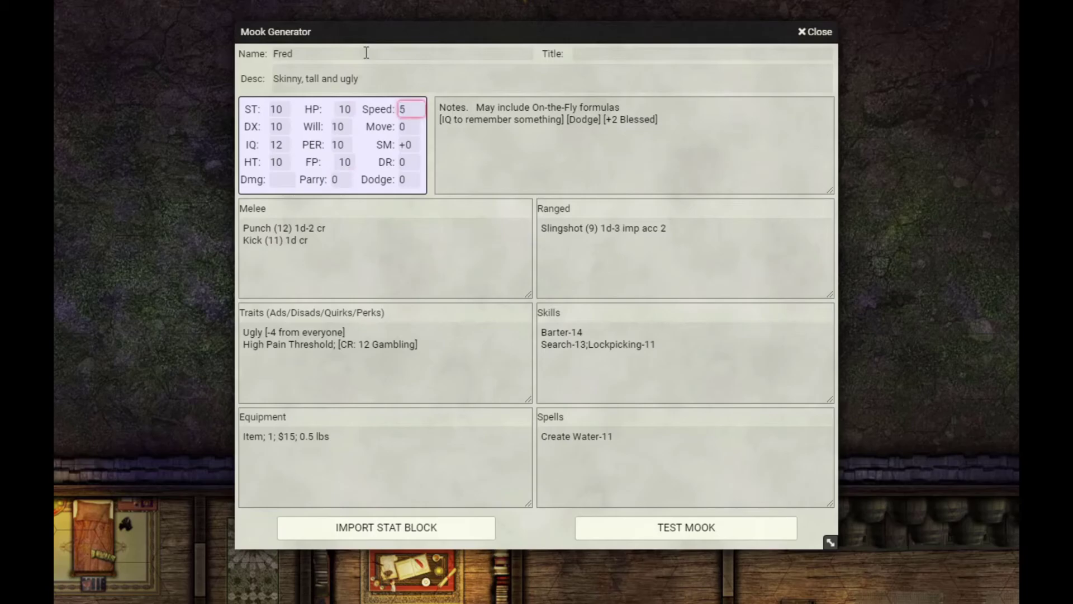
key(Tab)
text(5)
key(Tab)
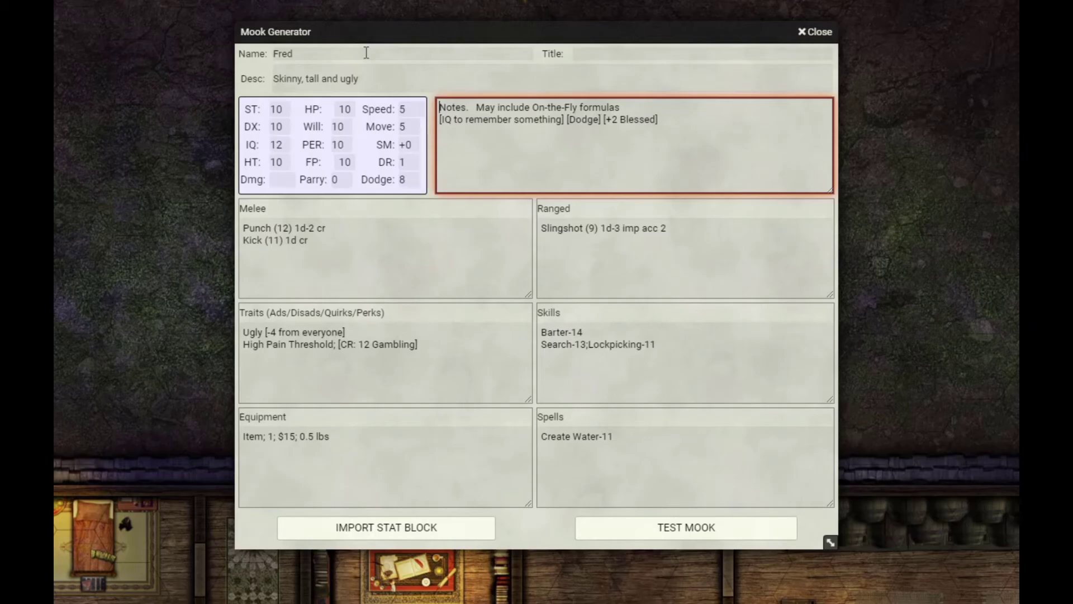
key(ctrl+a)
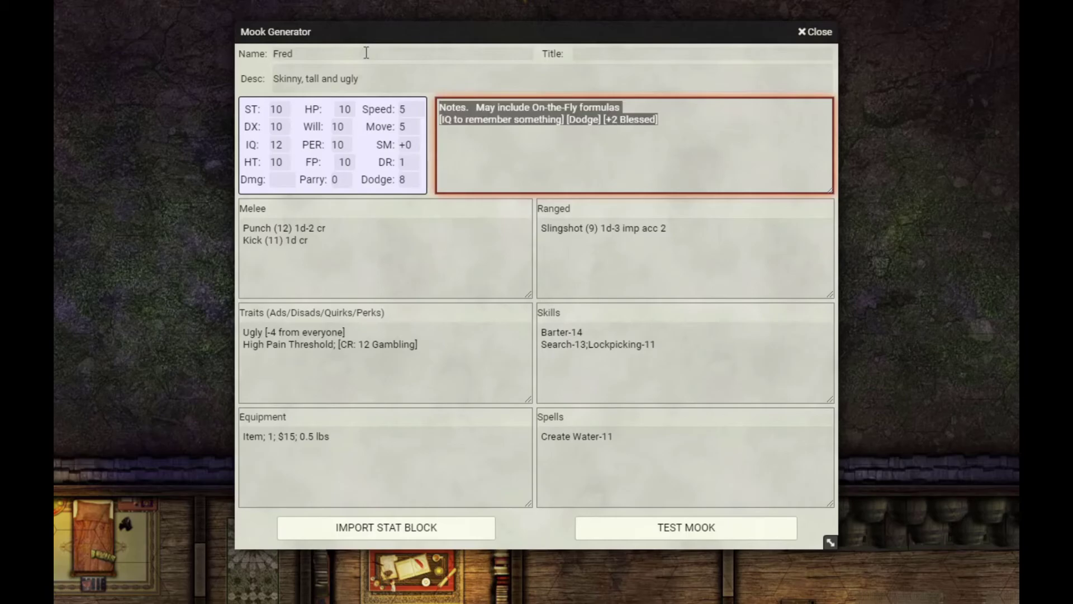
key(Right)
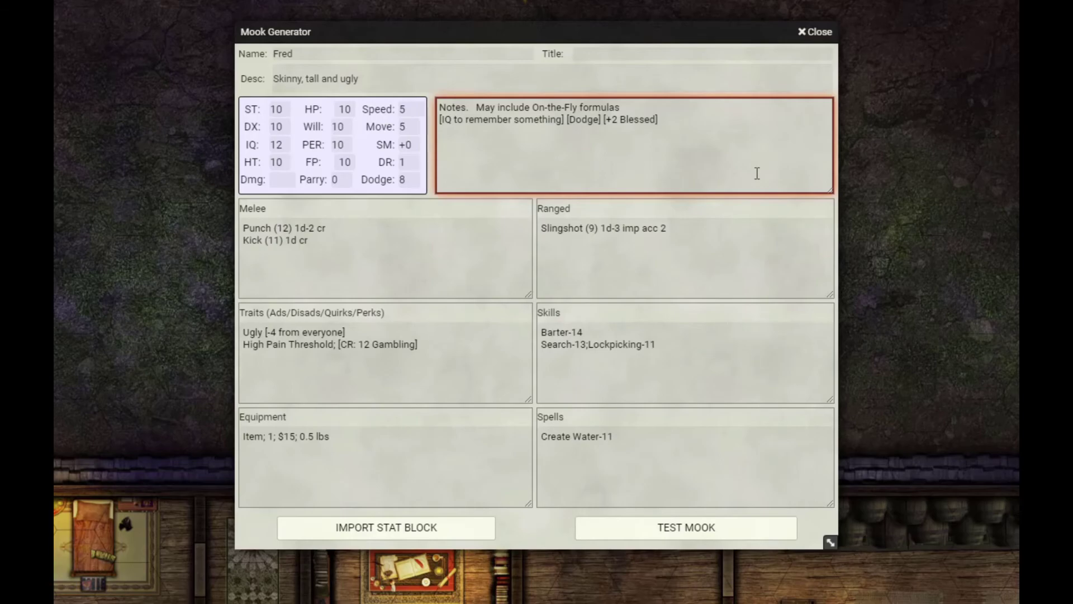
click(604, 151)
key(Tab)
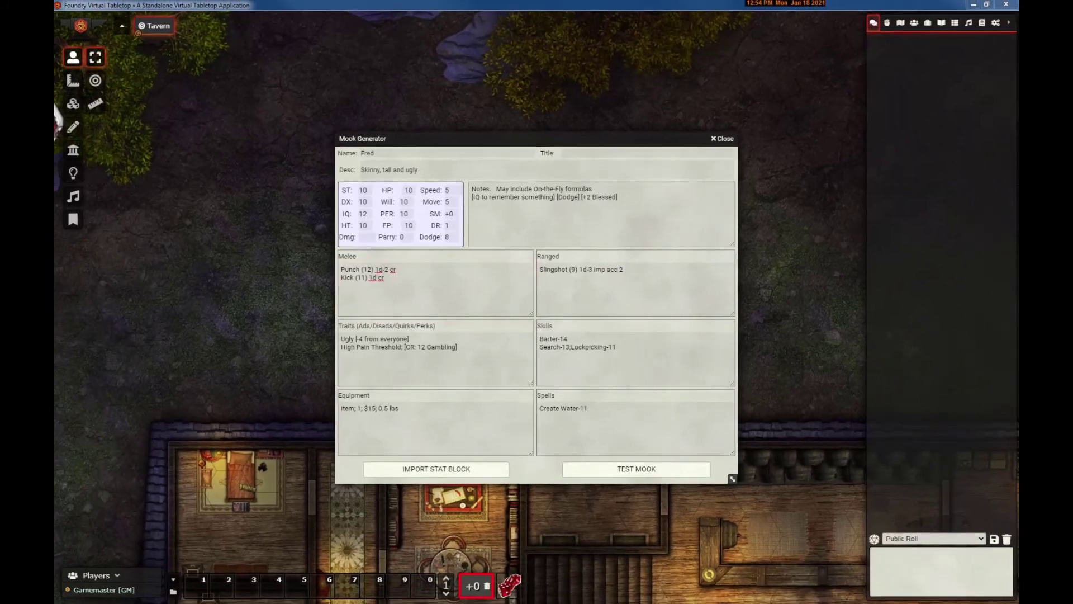
key(alt+Tab)
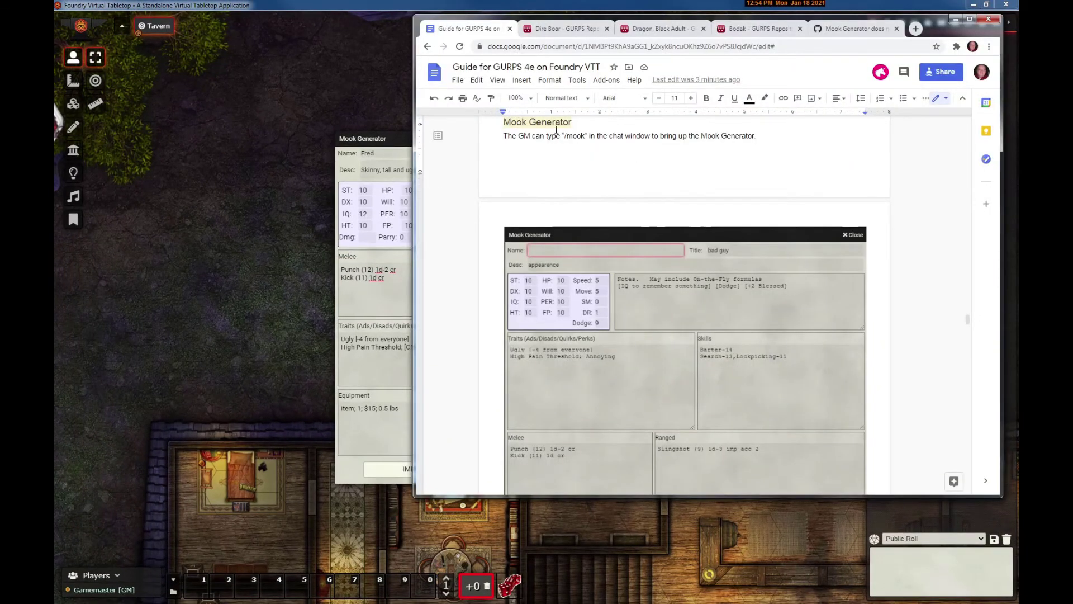
scroll(540, 126, up, 1)
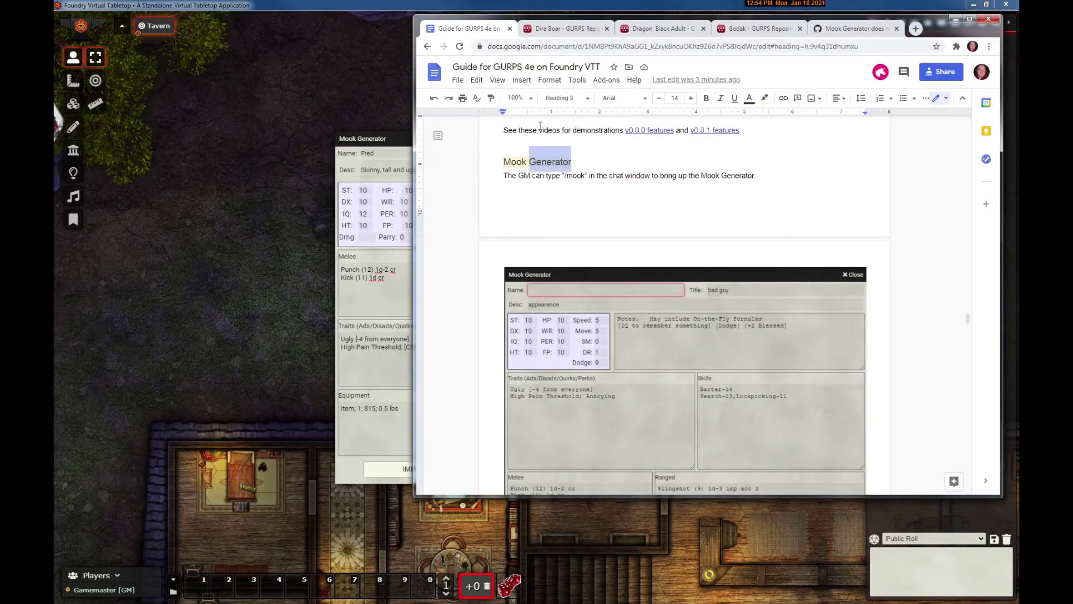
click(583, 210)
key(alt+Tab)
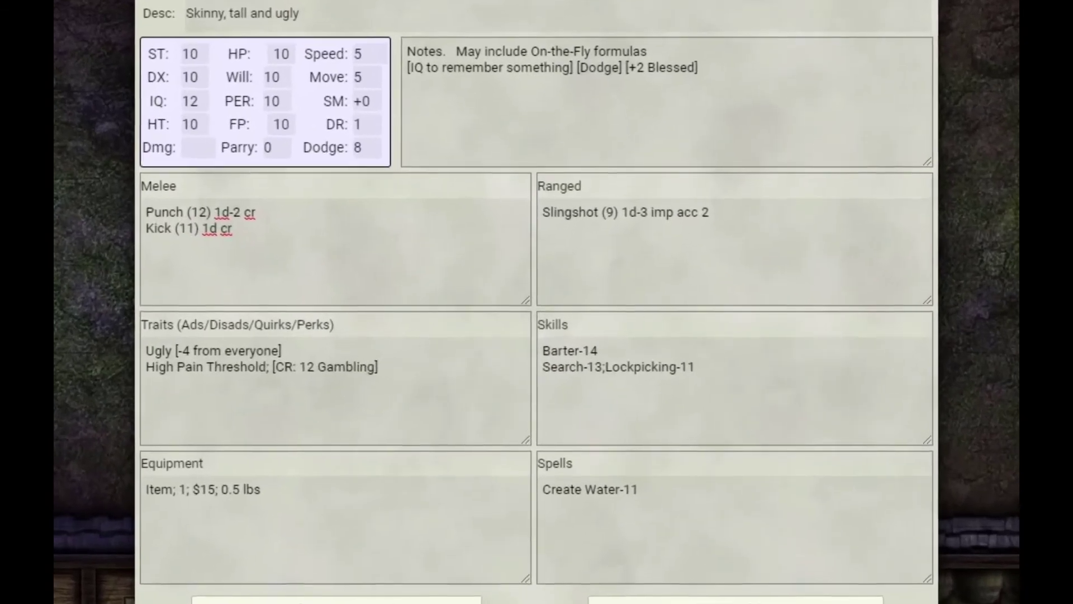
click(405, 267)
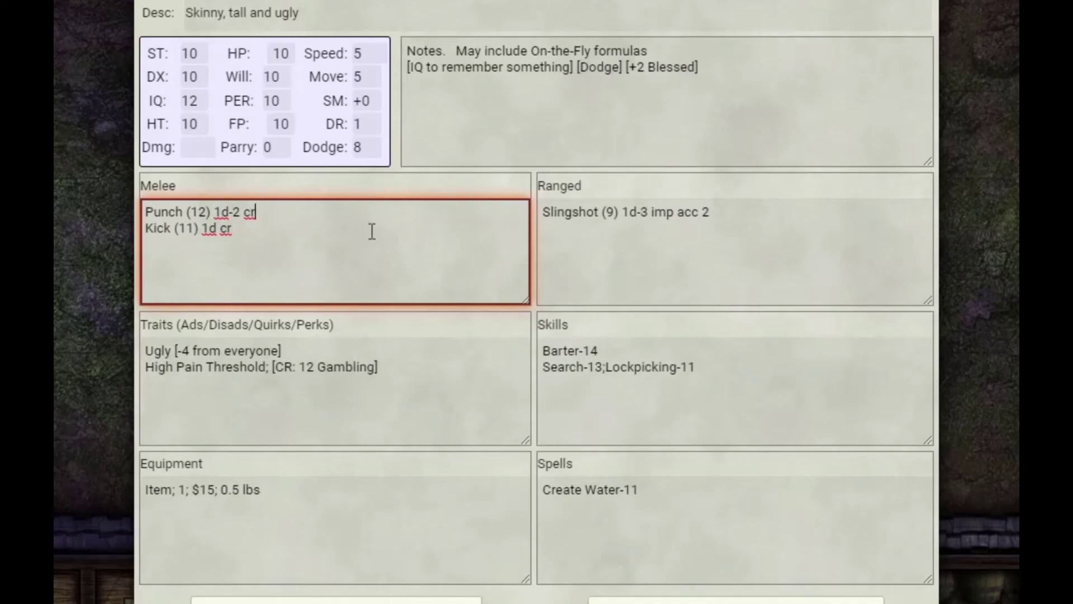
double_click(154, 215)
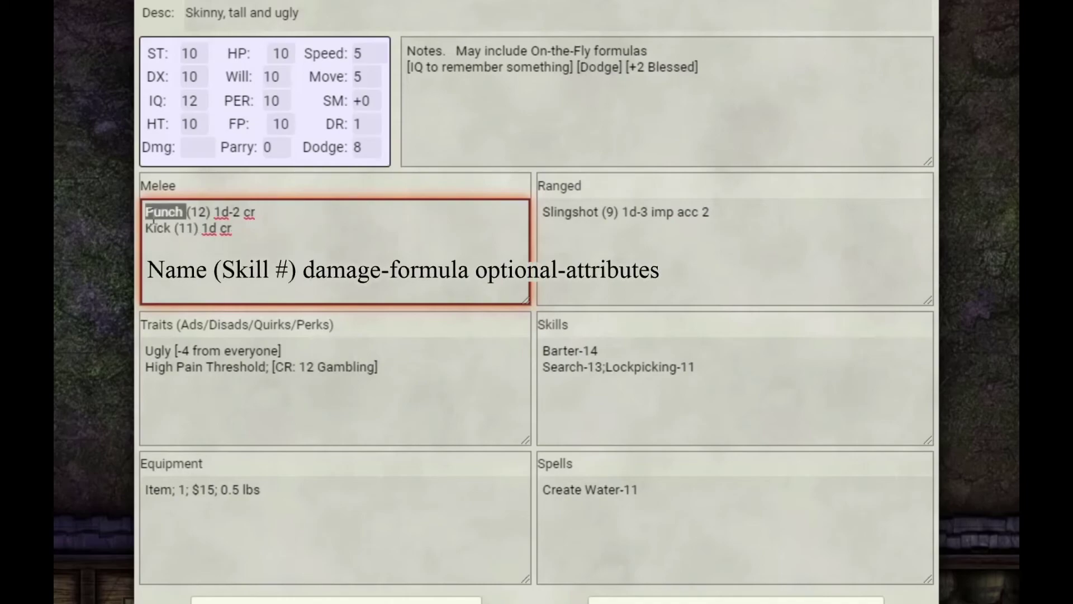
click(191, 213)
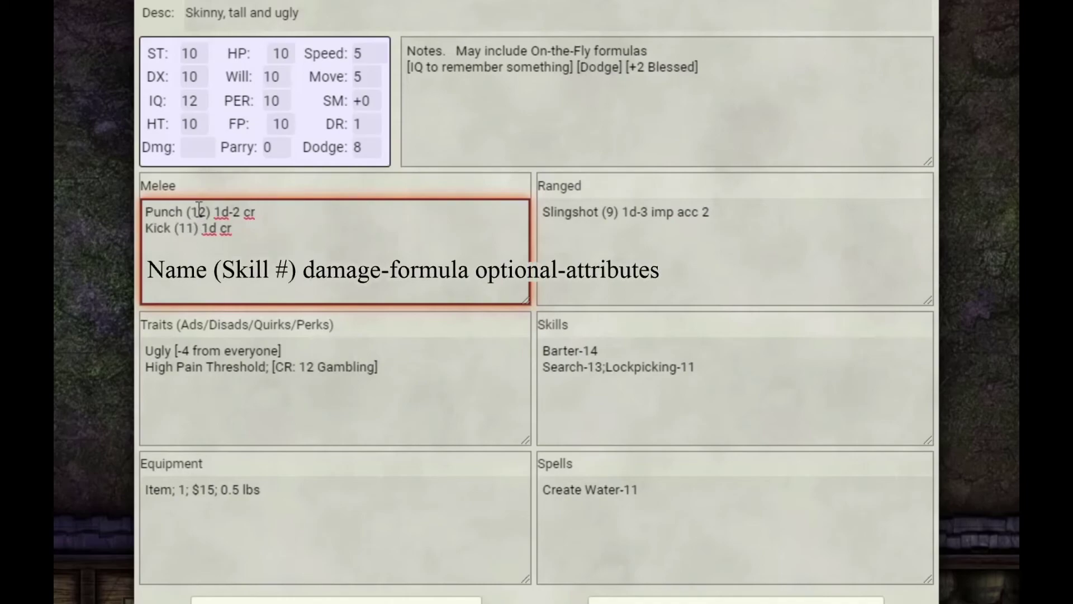
double_click(198, 213)
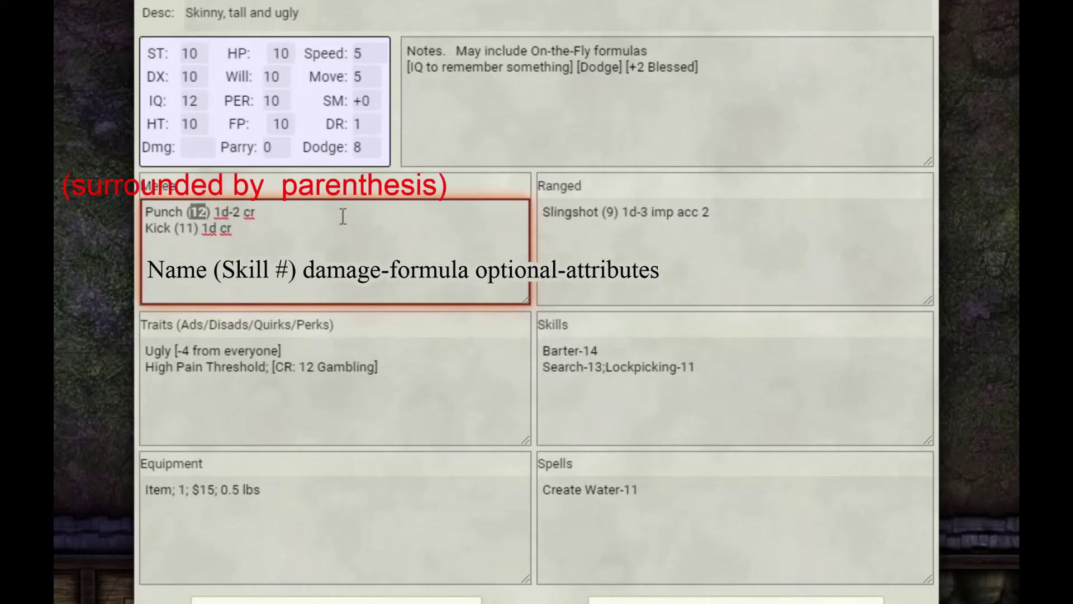
drag(312, 212, 211, 213)
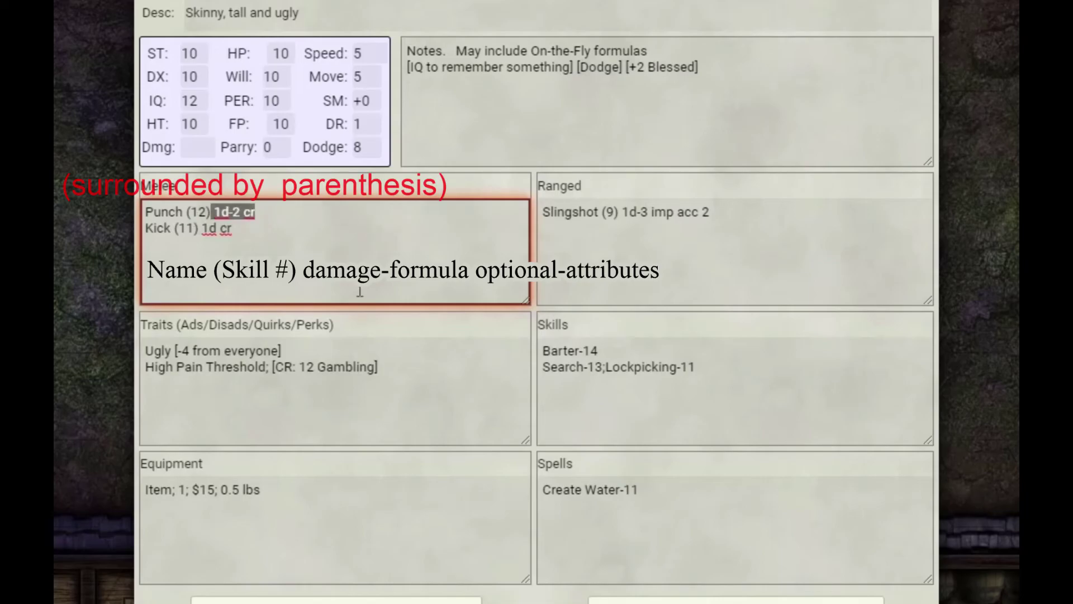
click(279, 213)
key(Tab)
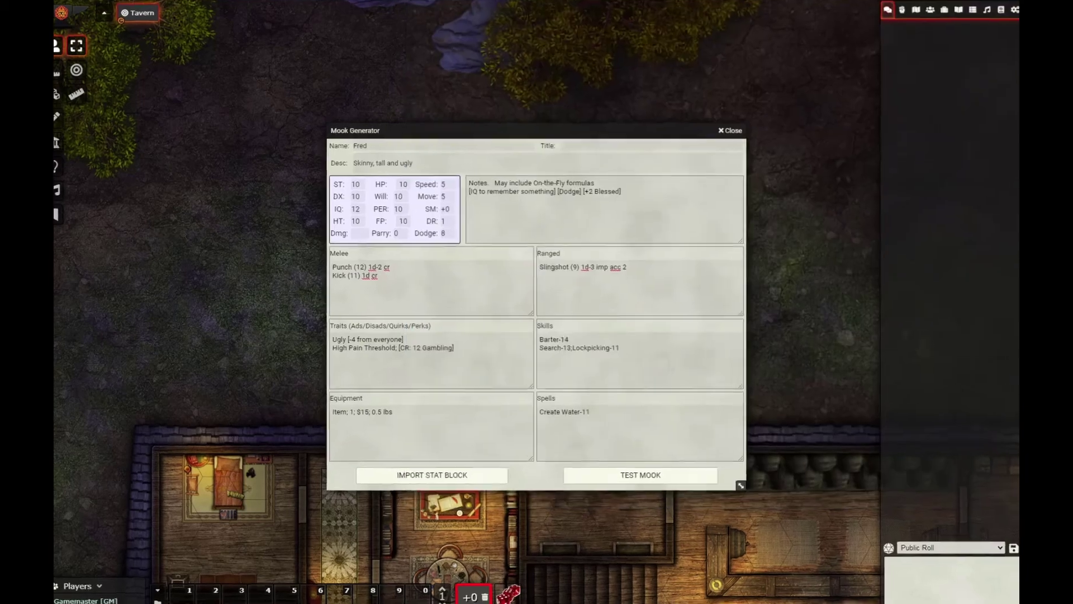
click(634, 271)
drag(634, 271, 608, 264)
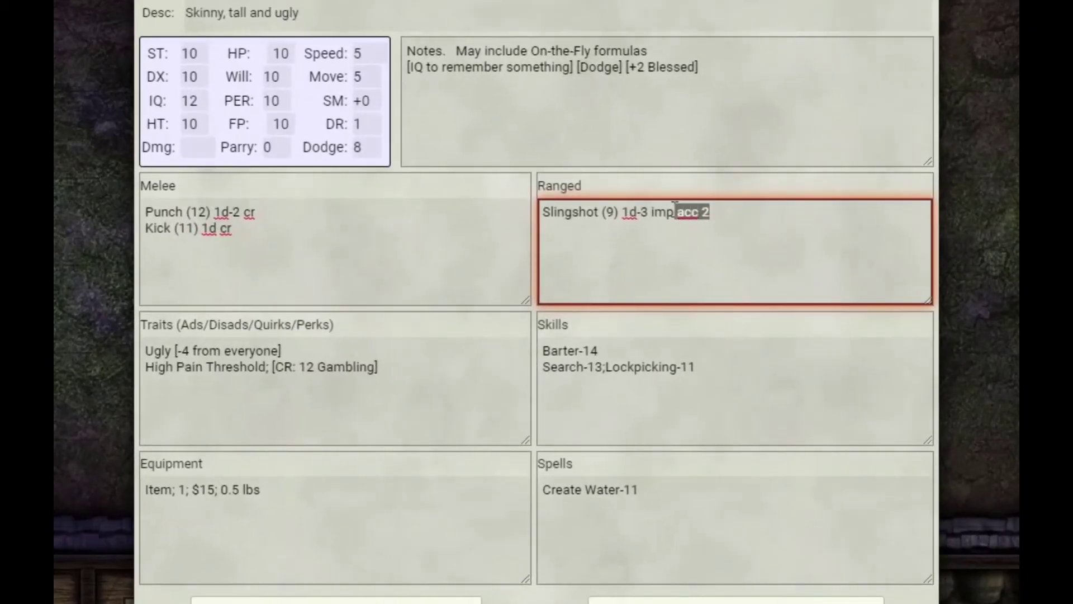
click(714, 244)
key(Tab)
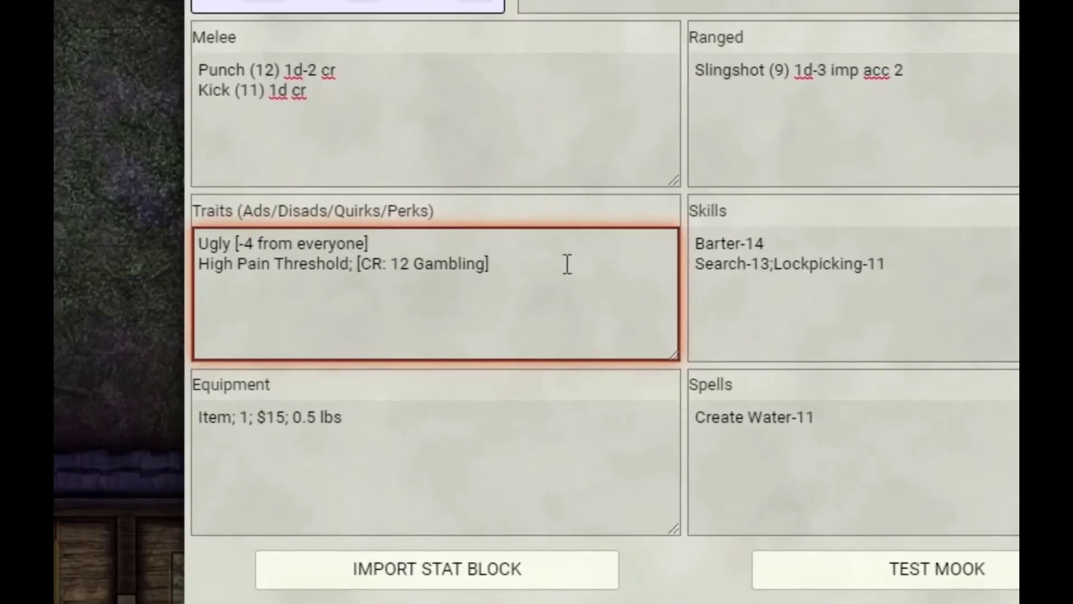
drag(373, 243, 238, 244)
double_click(528, 266)
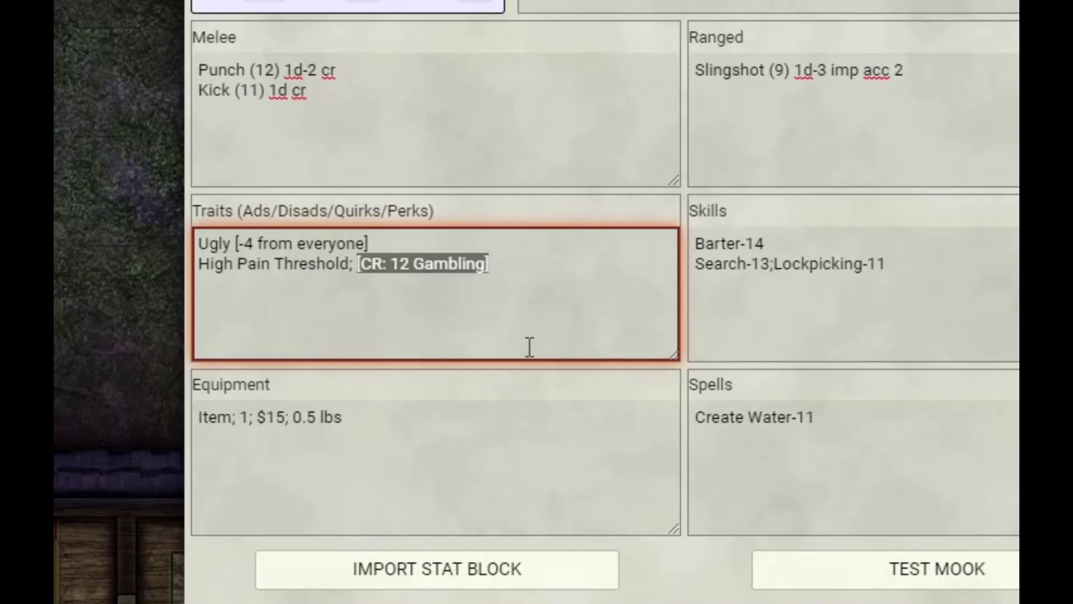
click(502, 316)
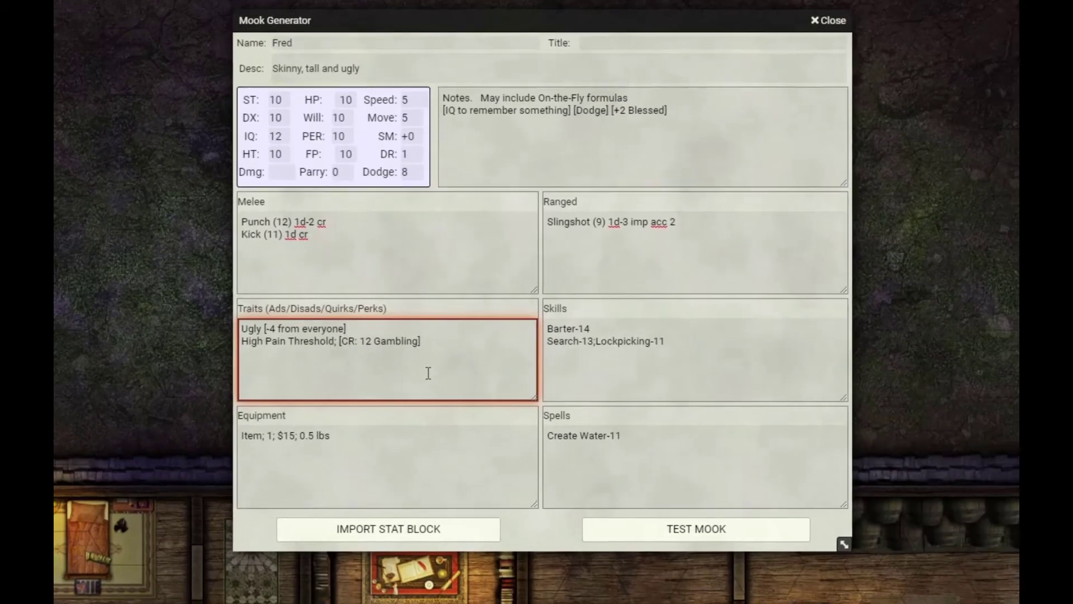
key(Tab)
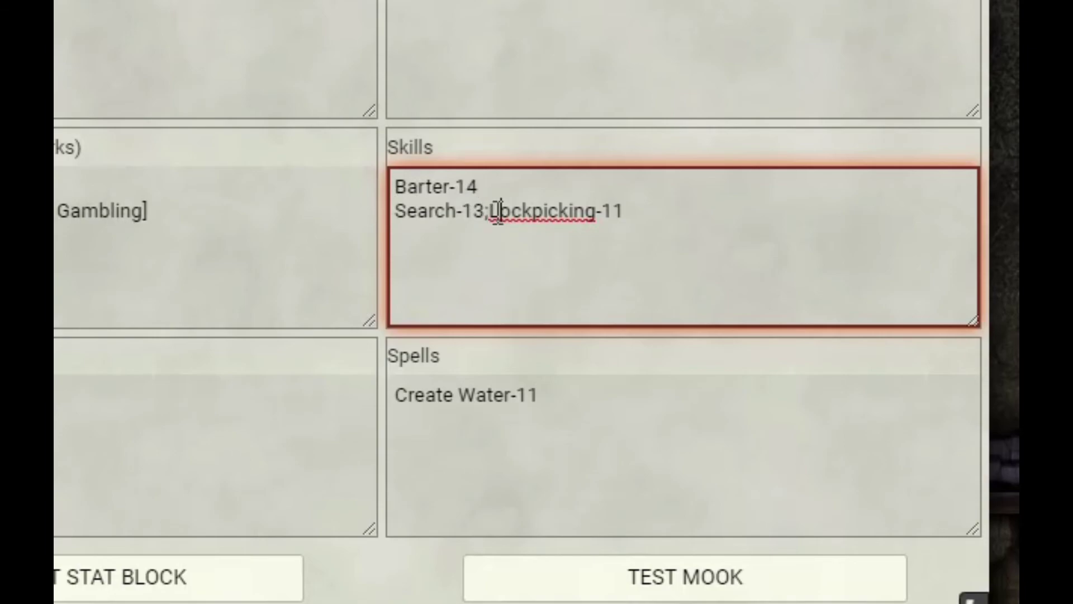
drag(490, 211, 477, 211)
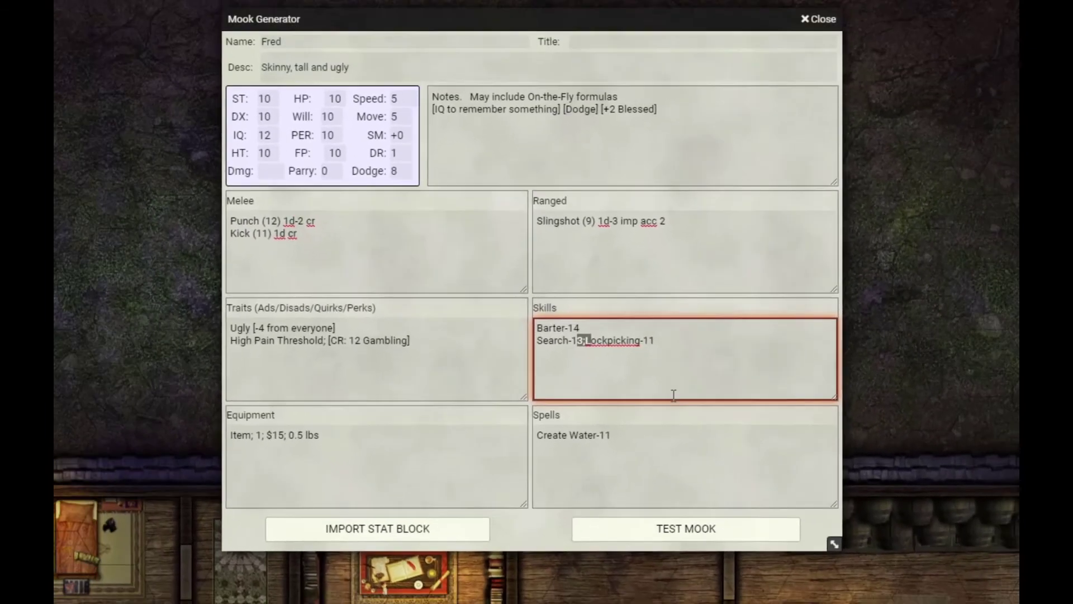
click(335, 484)
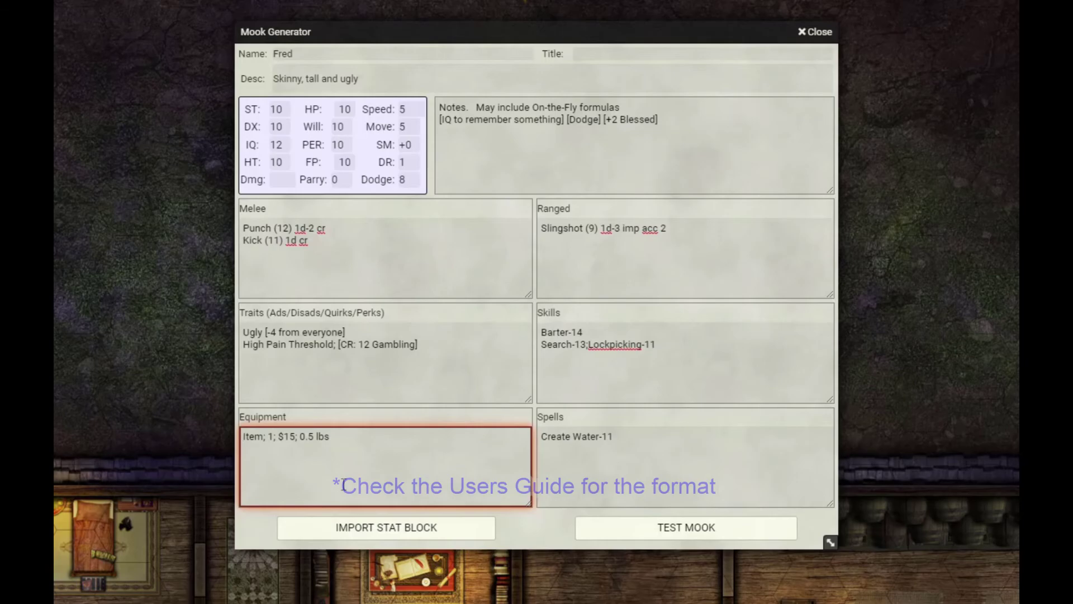
Test the Fred stat block, create him as an NPC, and move his sheet top-left
key(Tab)
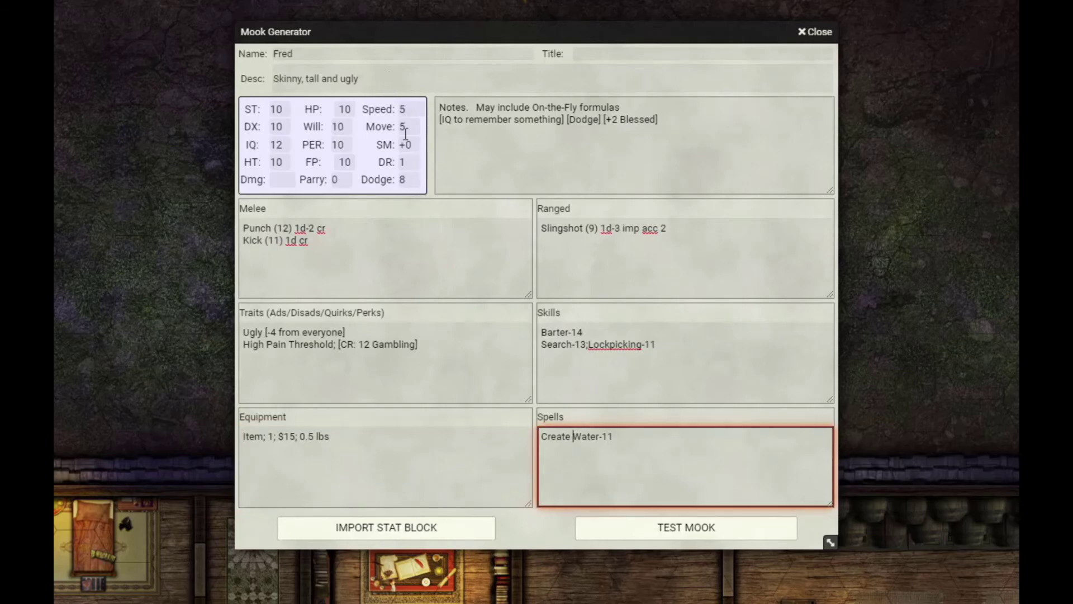
click(685, 538)
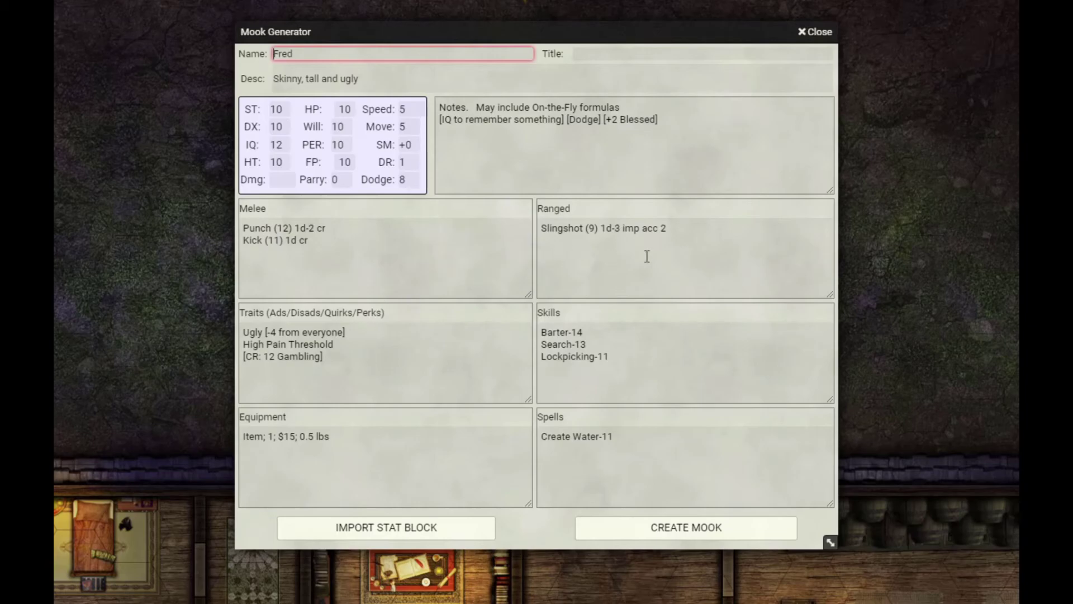
click(677, 528)
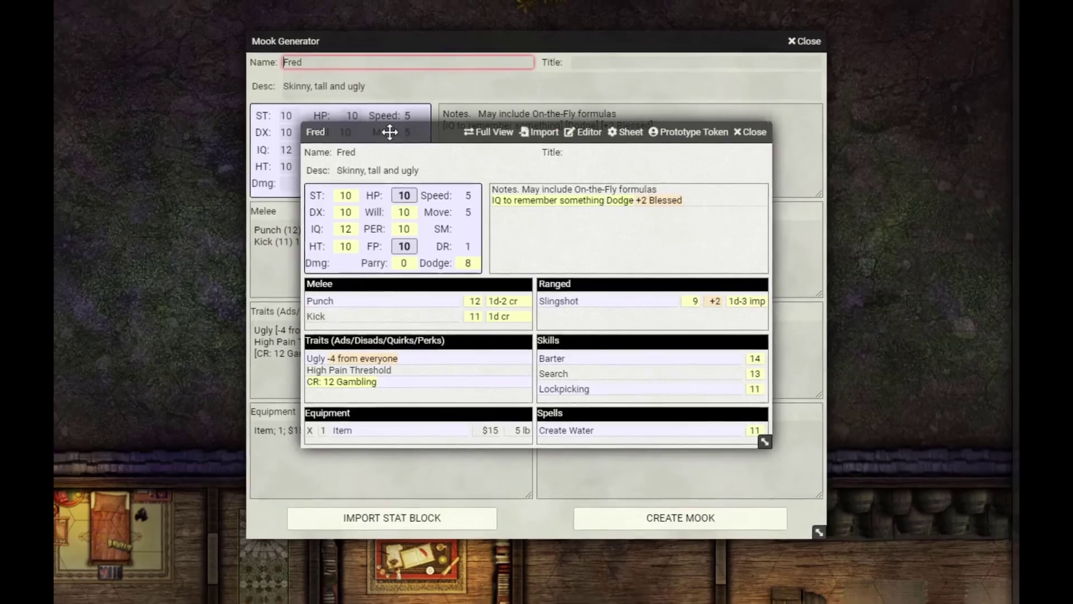
drag(388, 127, 68, 3)
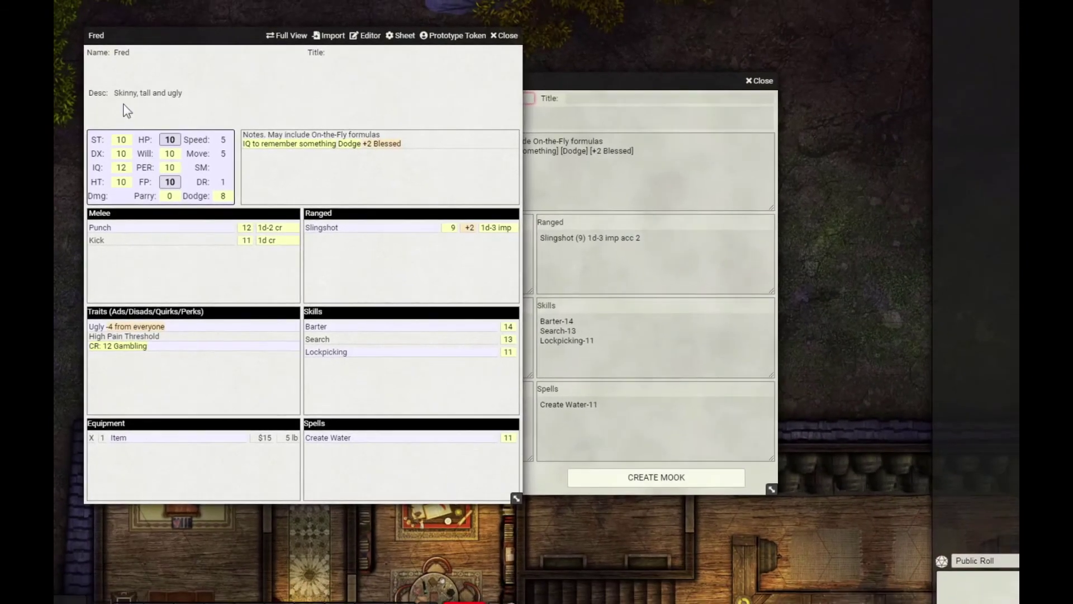
View Fred's full character sheet, then close it
click(286, 35)
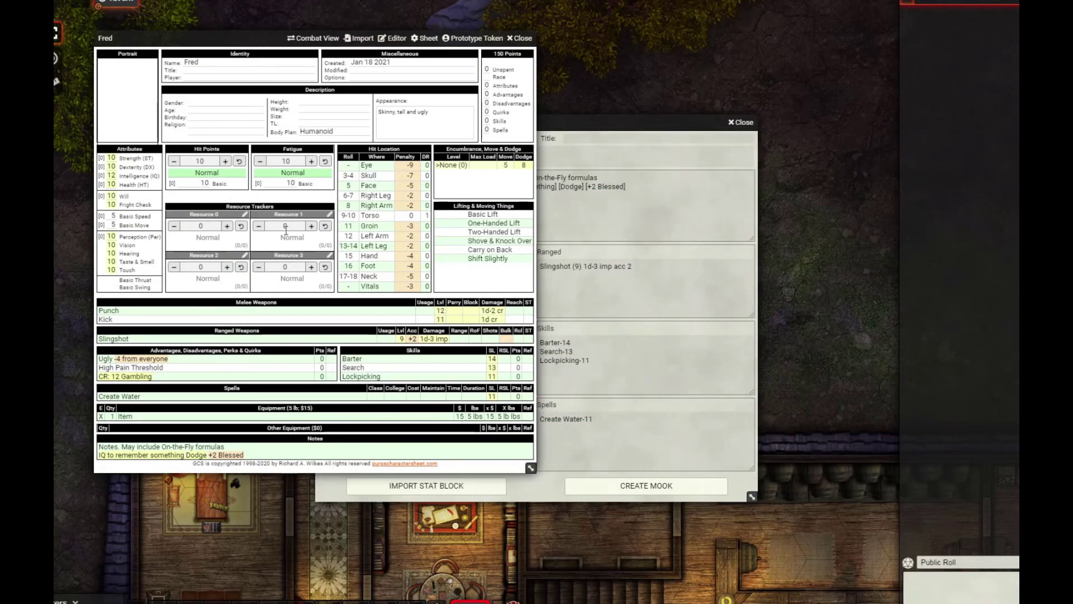
click(523, 38)
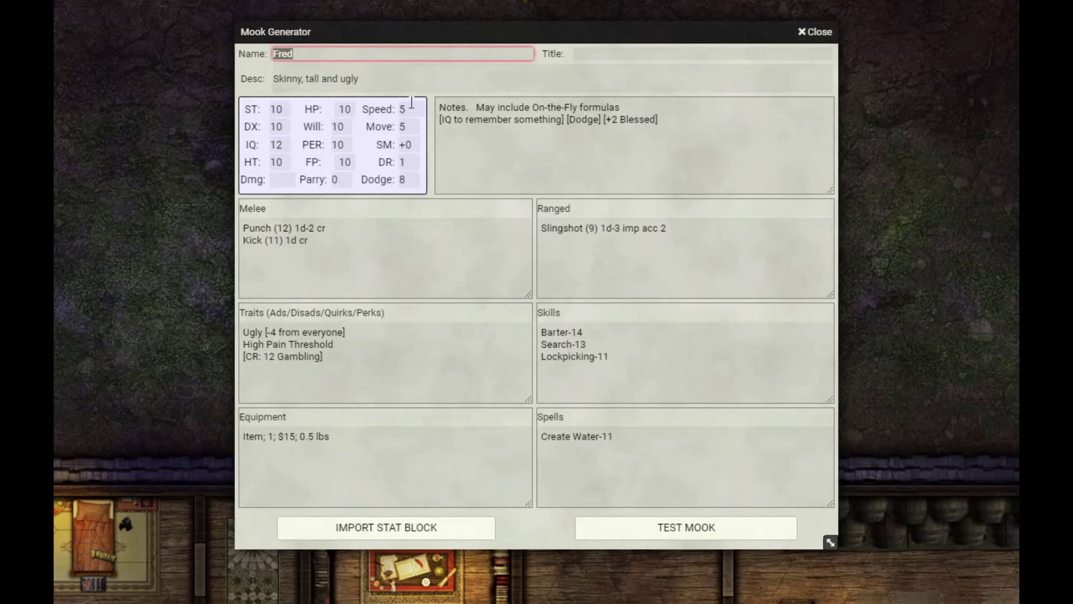
Rename the mook from Fred to Bob
text(B)
key(Tab)
key(Tab)
key(Tab)
key(Tab)
key(Tab)
key(Tab)
key(Tab)
key(Tab)
key(Tab)
key(Tab)
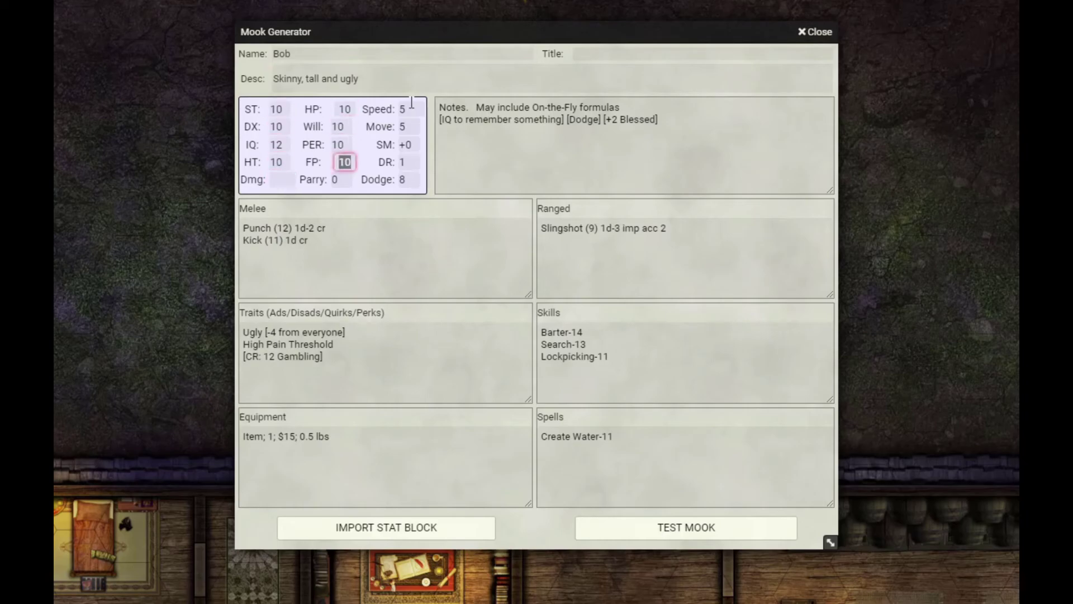
key(Tab)
key(Tab)
key(Tab)
key(Tab)
key(Tab)
key(Tab)
key(Tab)
key(Tab)
key(Tab)
key(Tab)
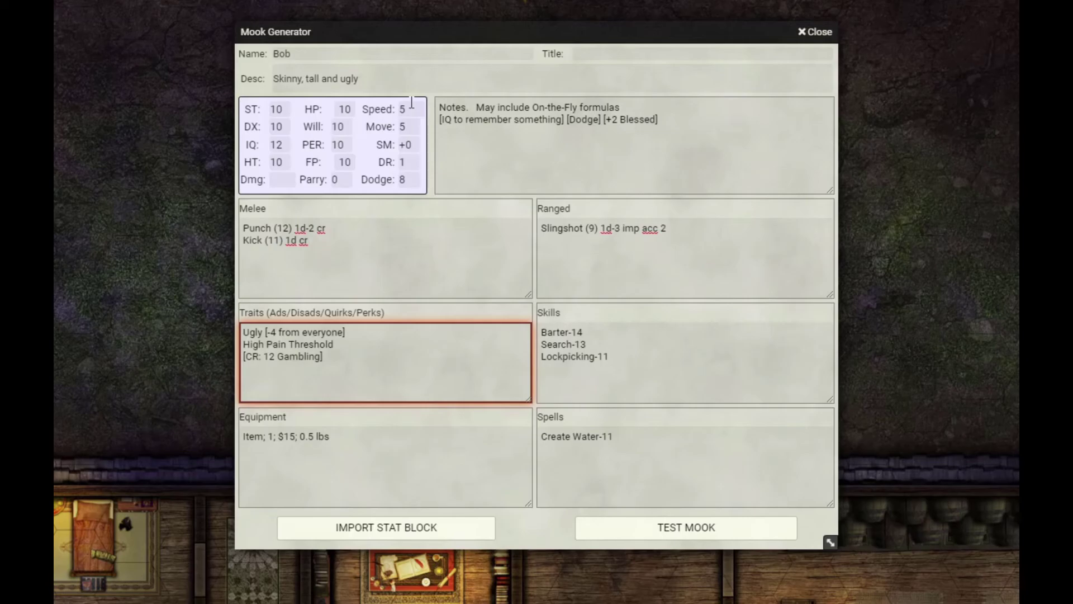
Strip ' cr' from Kick, '(9) ' from Slingshot, '-11' from Lockpicking, ' lbs' from equipment, then test
click(359, 240)
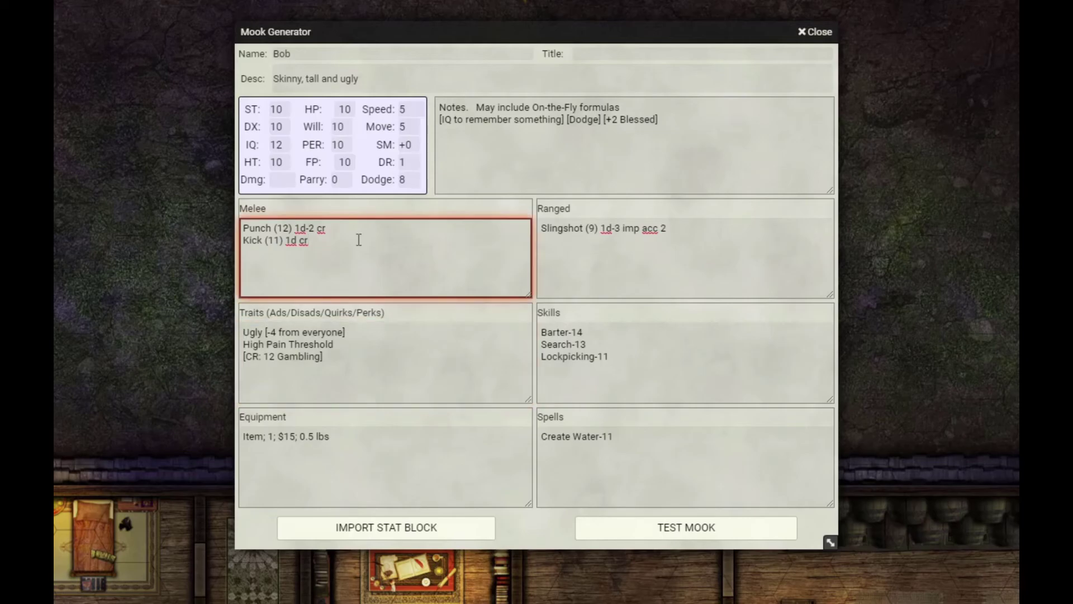
key(BackSpace)
key(BackSpace)
key(BackSpace)
click(596, 240)
key(BackSpace)
key(BackSpace)
key(BackSpace)
key(BackSpace)
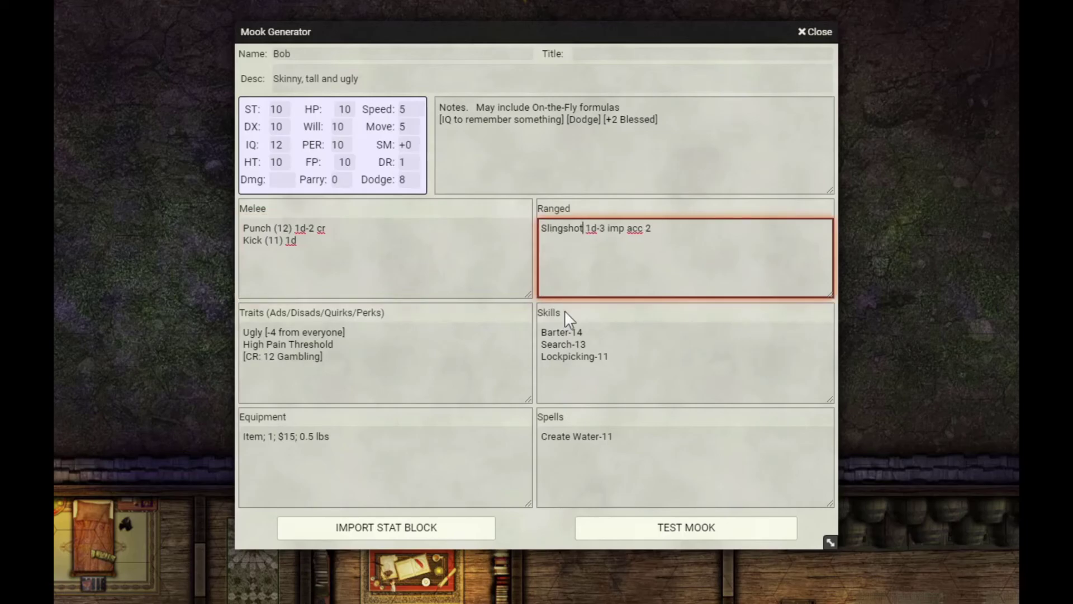
click(673, 384)
key(BackSpace)
key(BackSpace)
key(BackSpace)
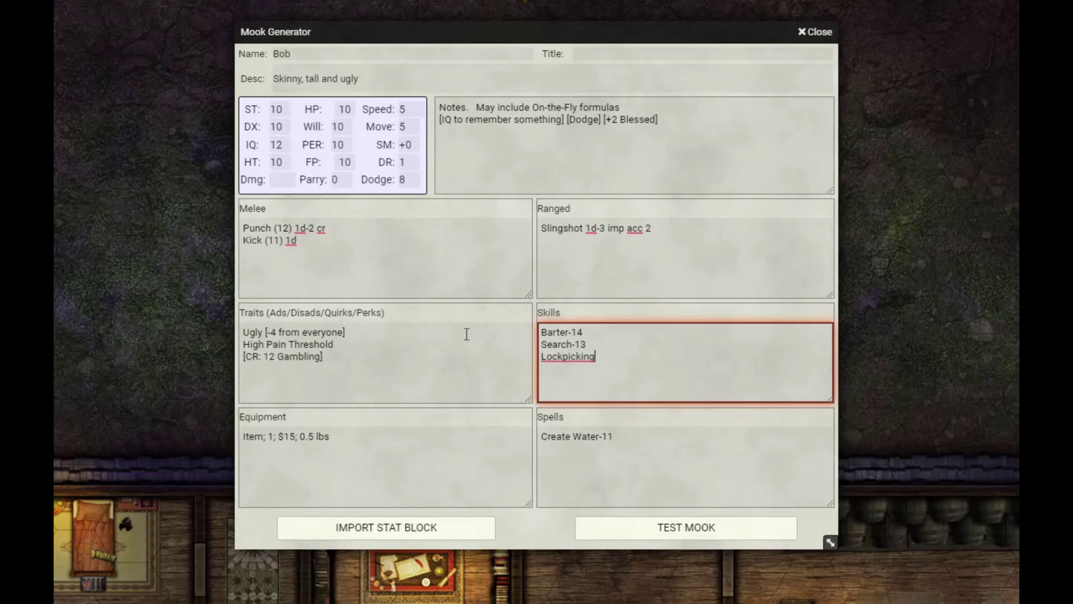
click(451, 459)
key(BackSpace)
key(BackSpace)
key(BackSpace)
key(BackSpace)
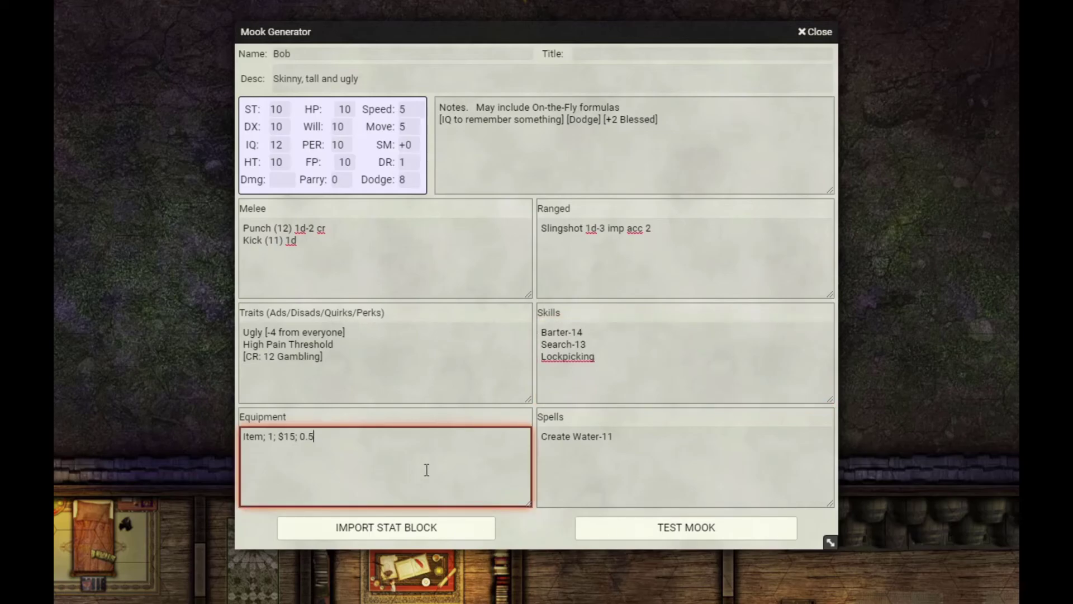
click(672, 527)
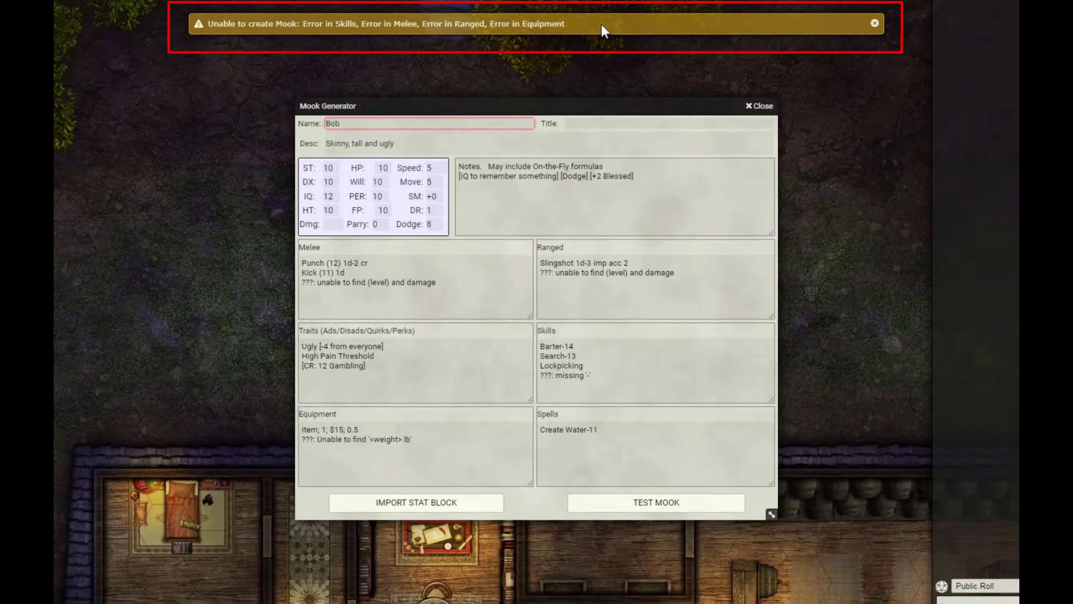
Restore Kick's damage to 1d cut, delete the melee error line, and re-test
click(303, 284)
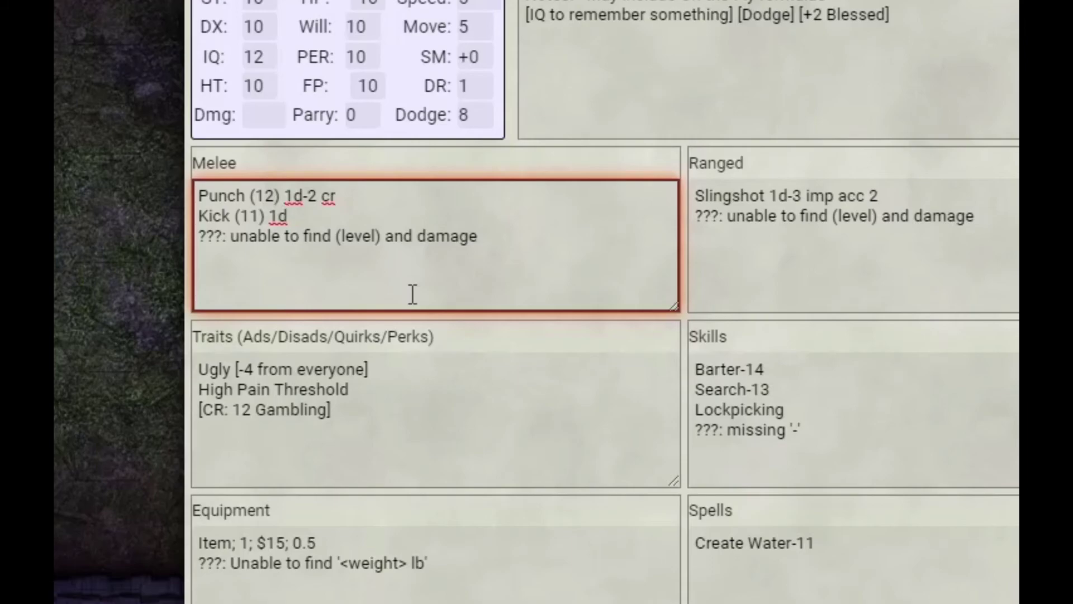
text(cut)
triple_click(472, 247)
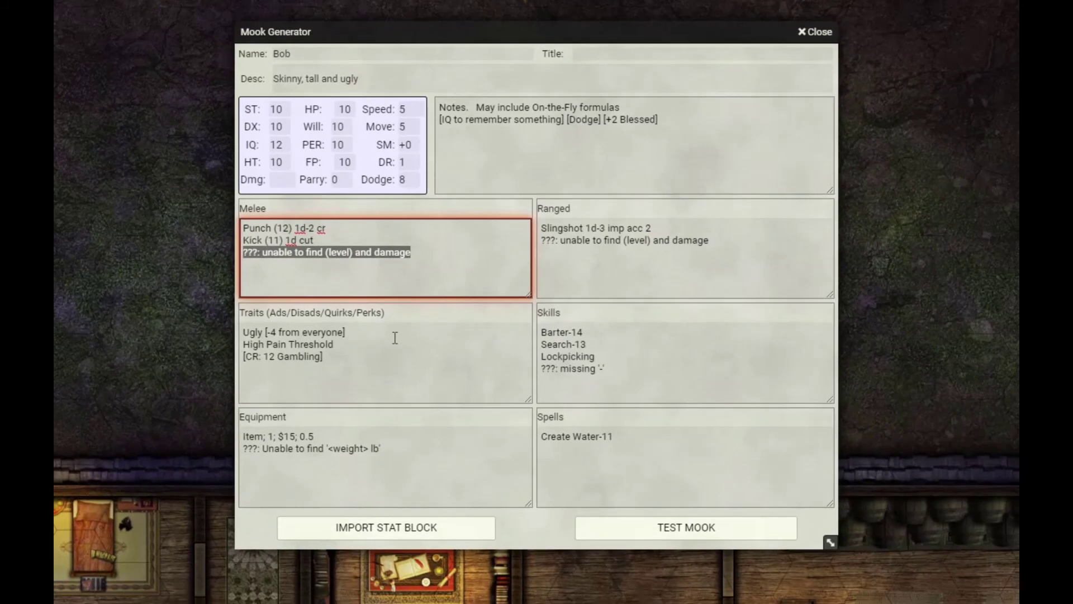
key(BackSpace)
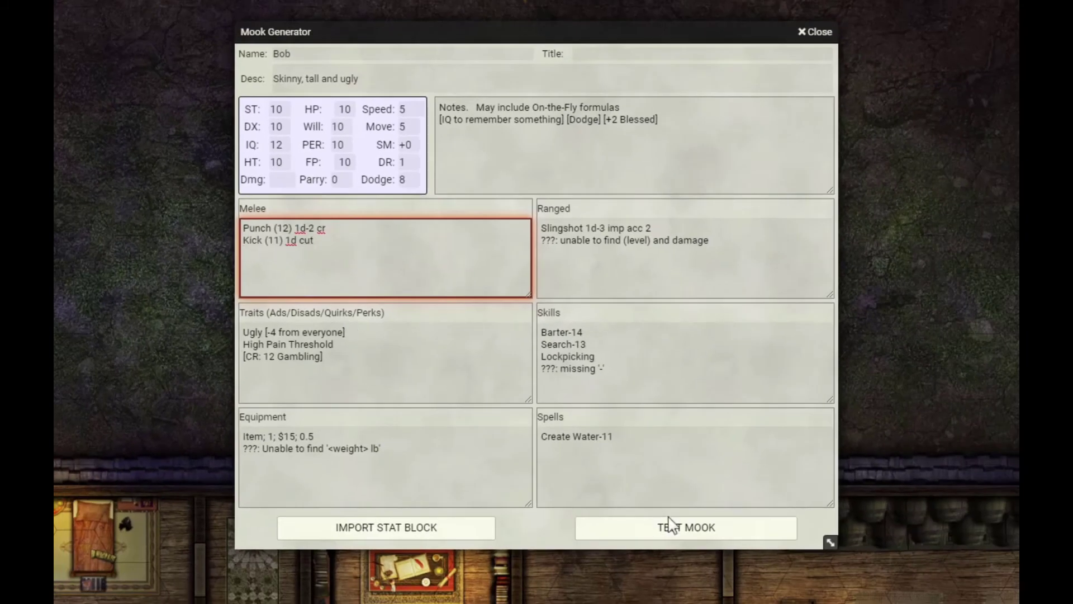
click(668, 526)
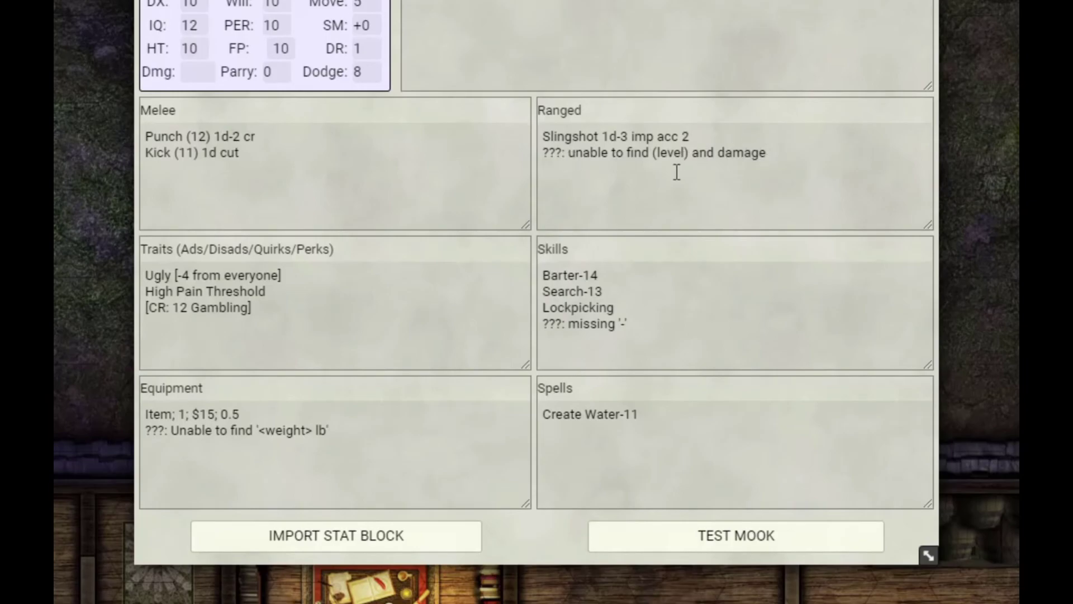
Give Slingshot skill level (12), removing the ranged error lines, and re-test
click(605, 135)
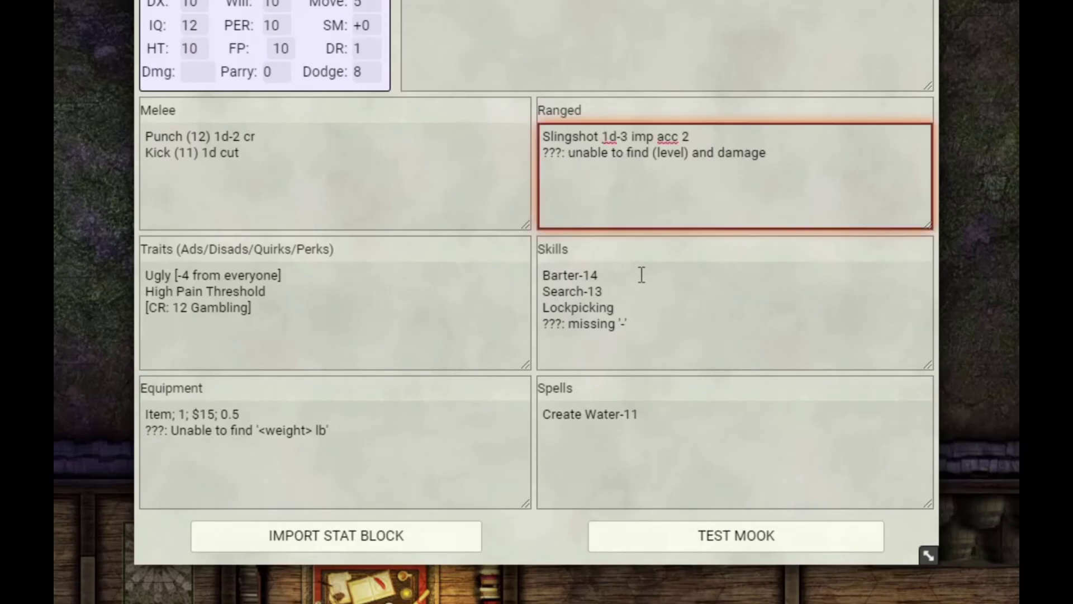
text(())
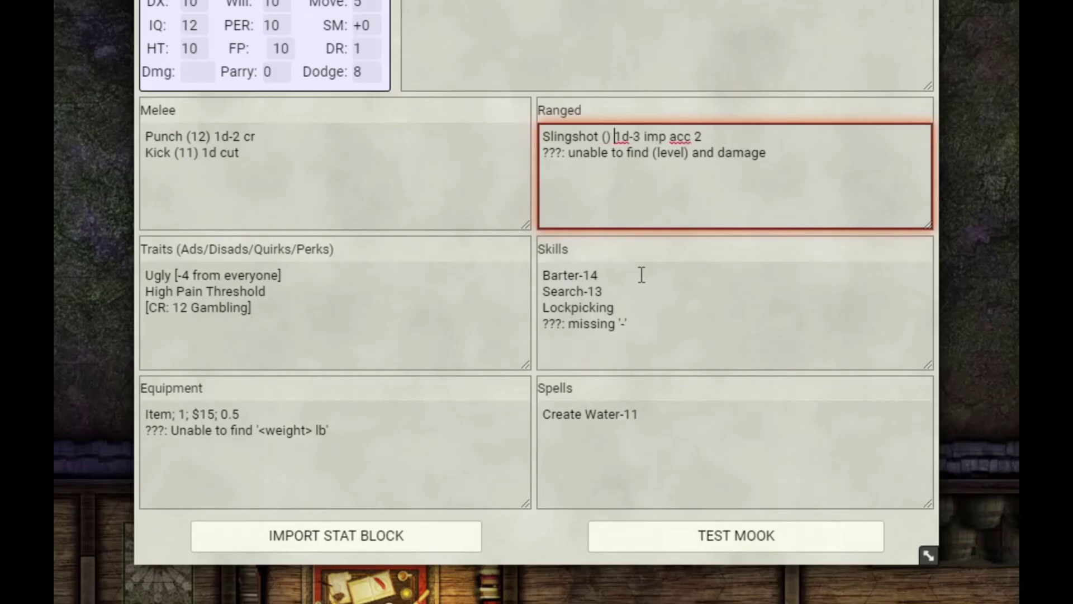
double_click(779, 152)
triple_click(569, 161)
key(BackSpace)
click(783, 531)
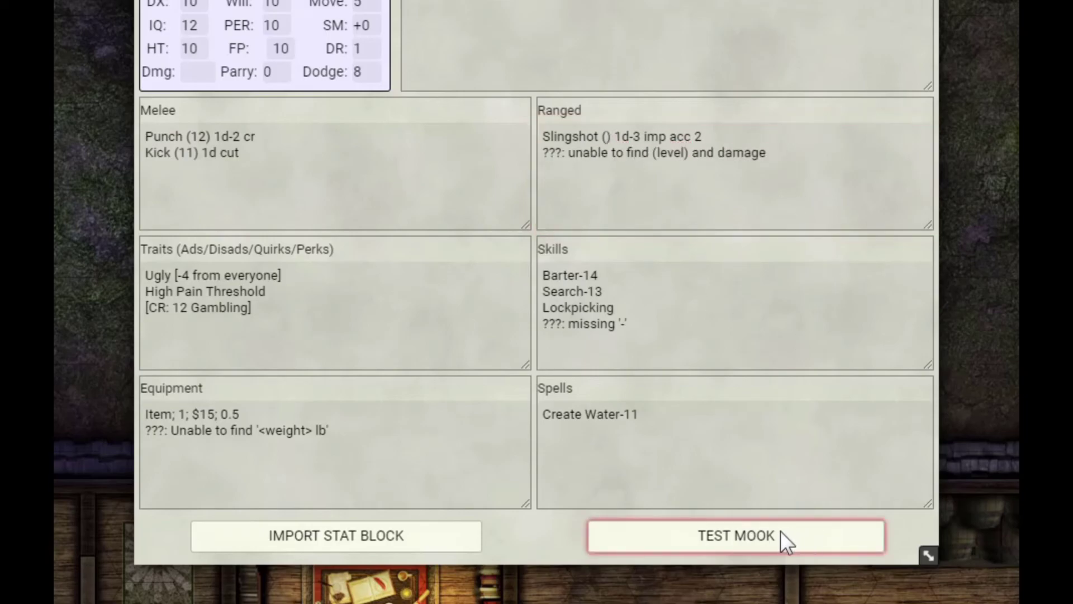
click(769, 152)
drag(769, 153, 493, 151)
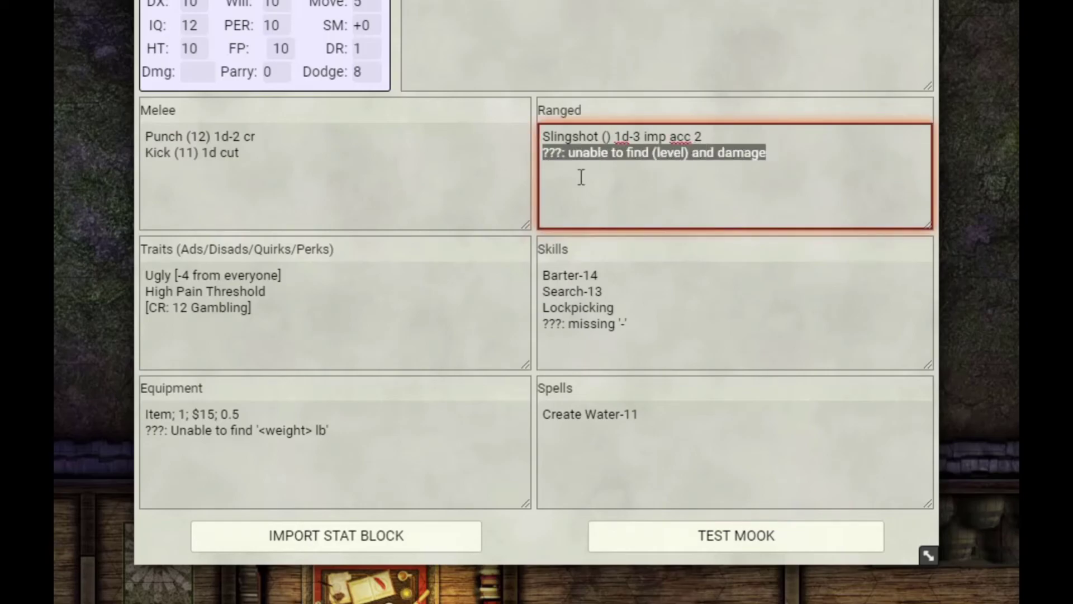
key(BackSpace)
click(606, 137)
text(12)
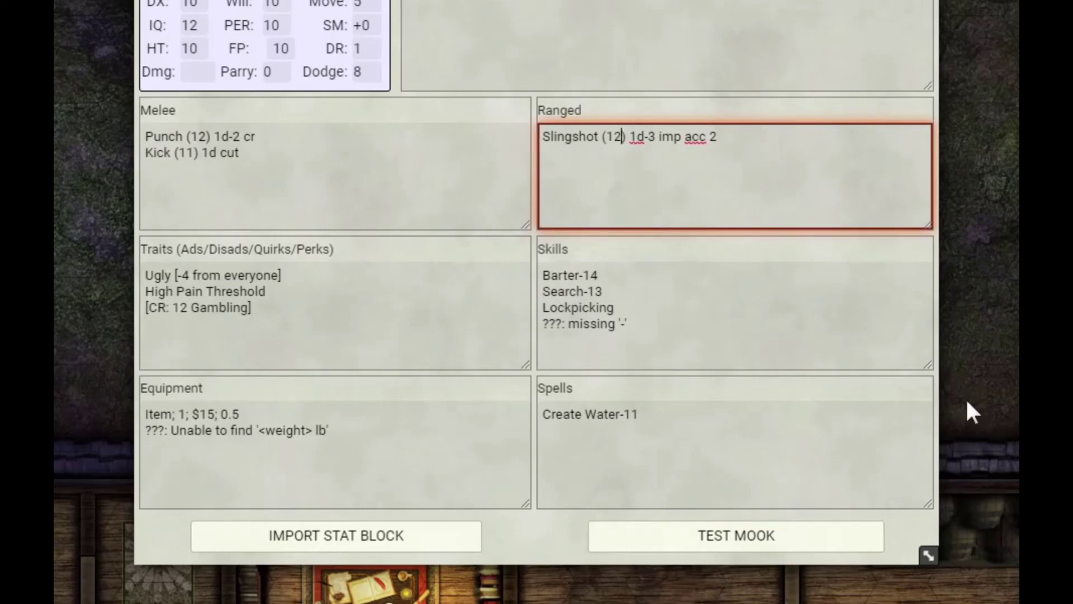
click(770, 535)
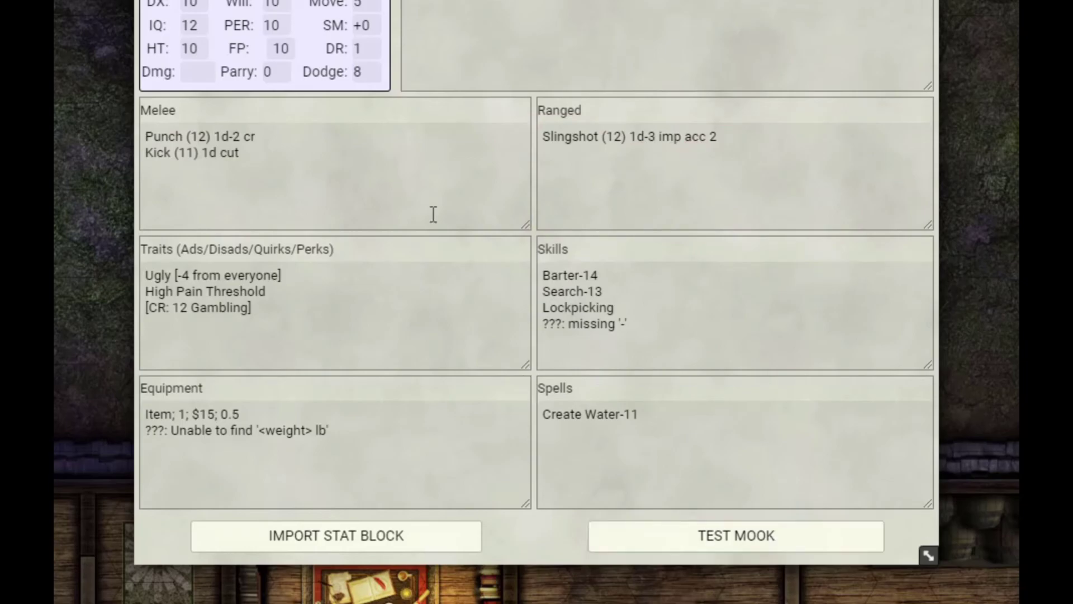
Delete the Lockpicking skill together with its error line
click(616, 308)
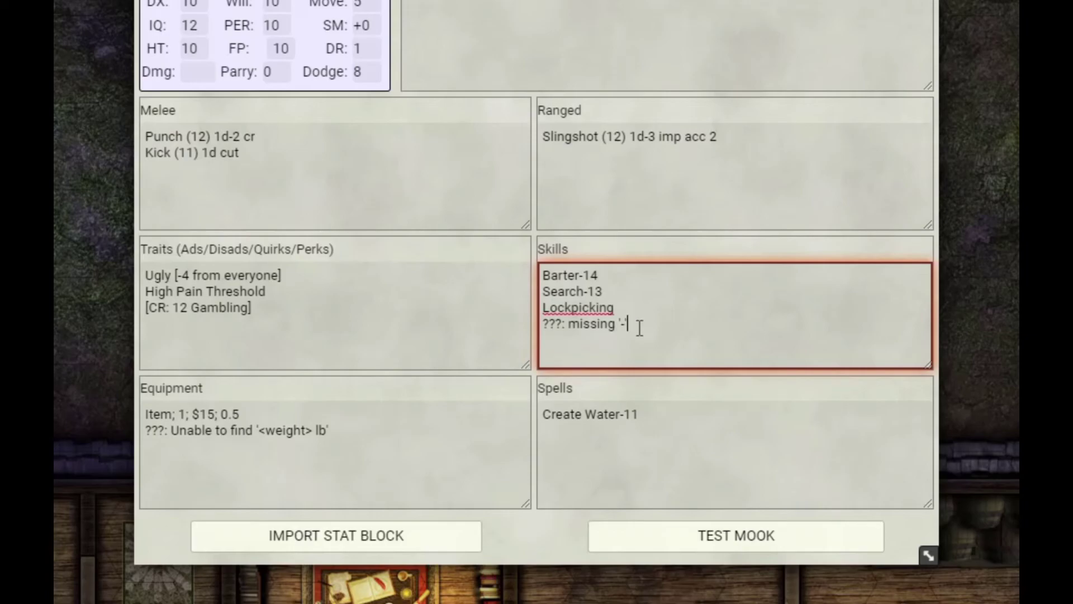
drag(643, 328, 606, 292)
key(BackSpace)
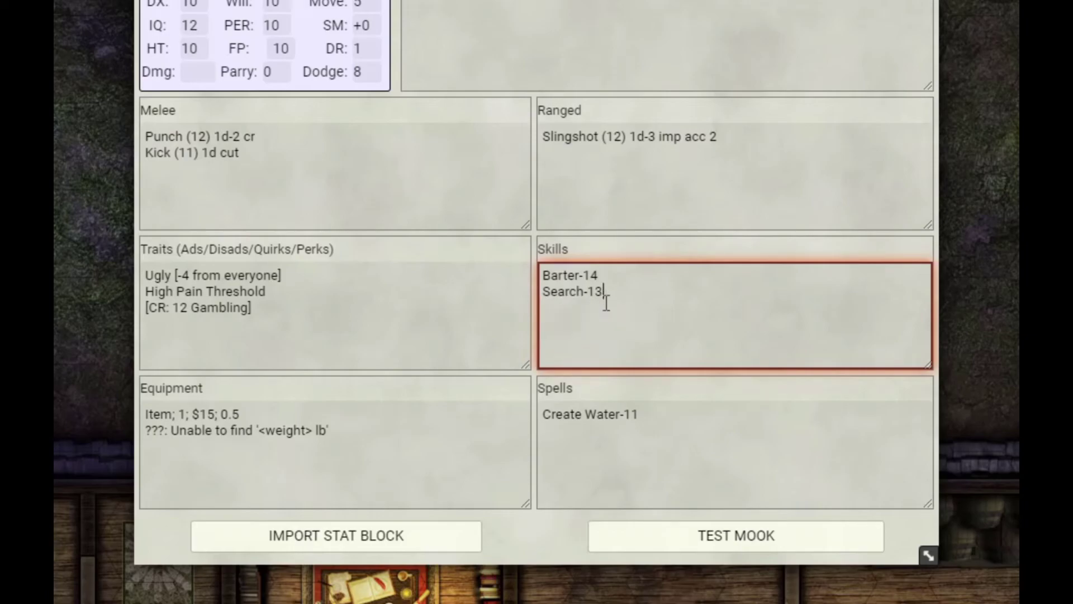
click(655, 538)
Clear the Create Water-11 spell and the equipment entry, then re-test the stat block
click(187, 477)
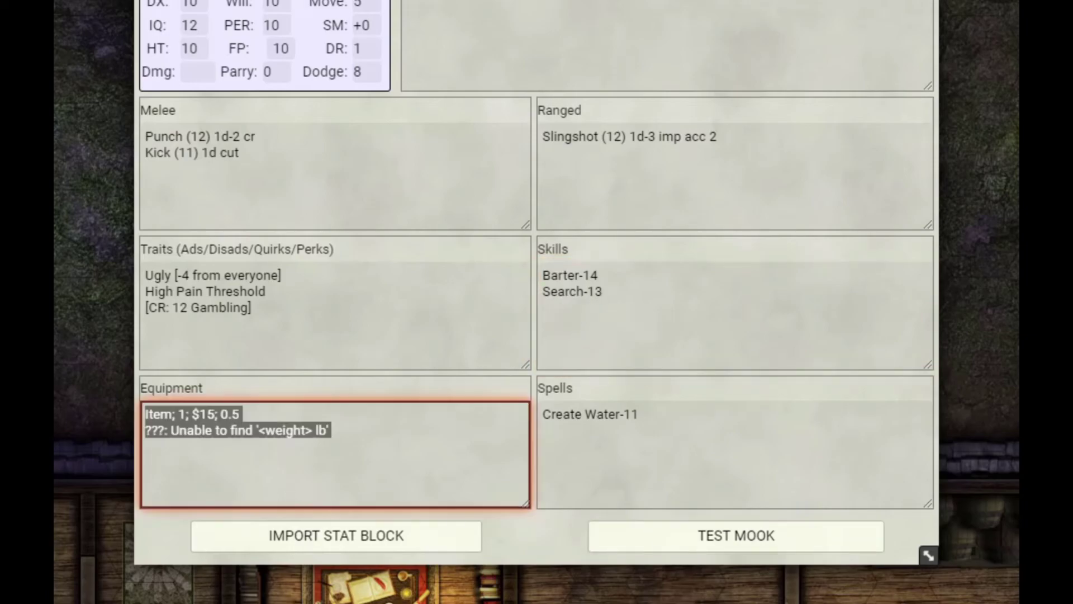
key(Tab)
click(554, 431)
key(ctrl+a)
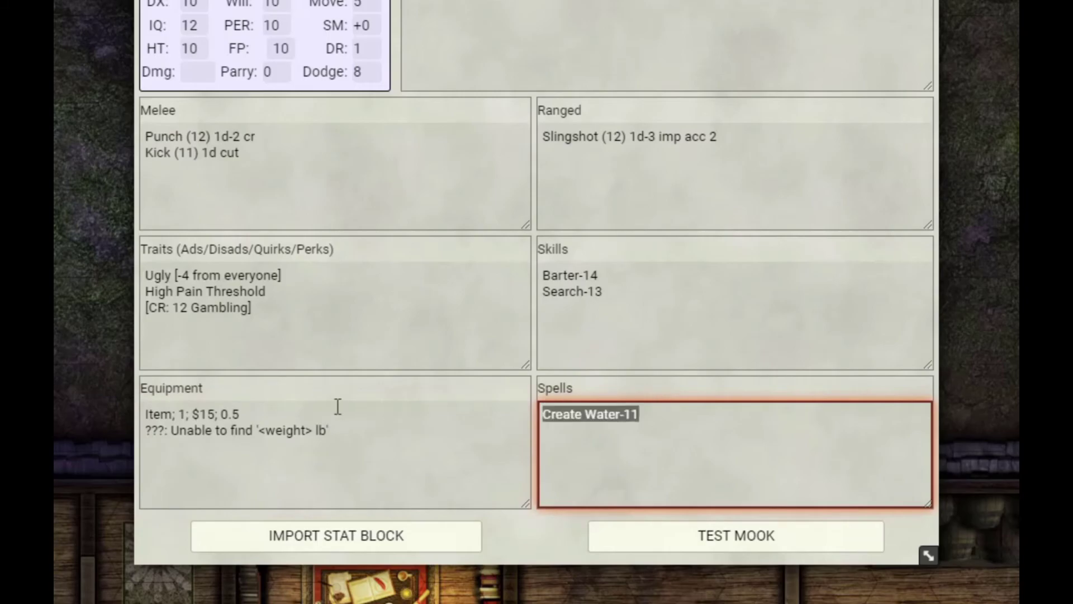
key(BackSpace)
drag(360, 433, 88, 412)
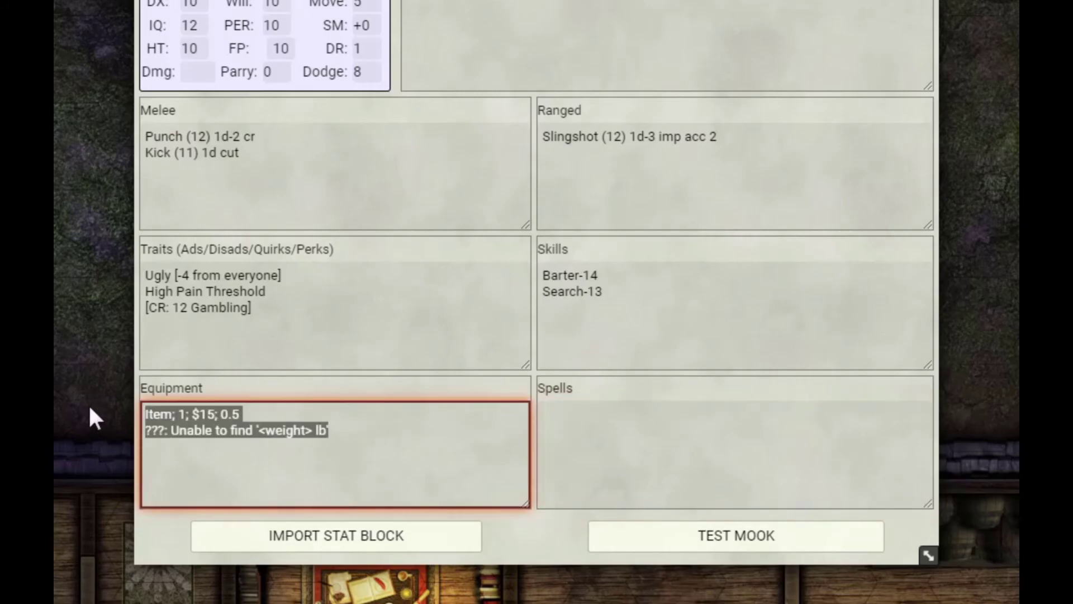
key(BackSpace)
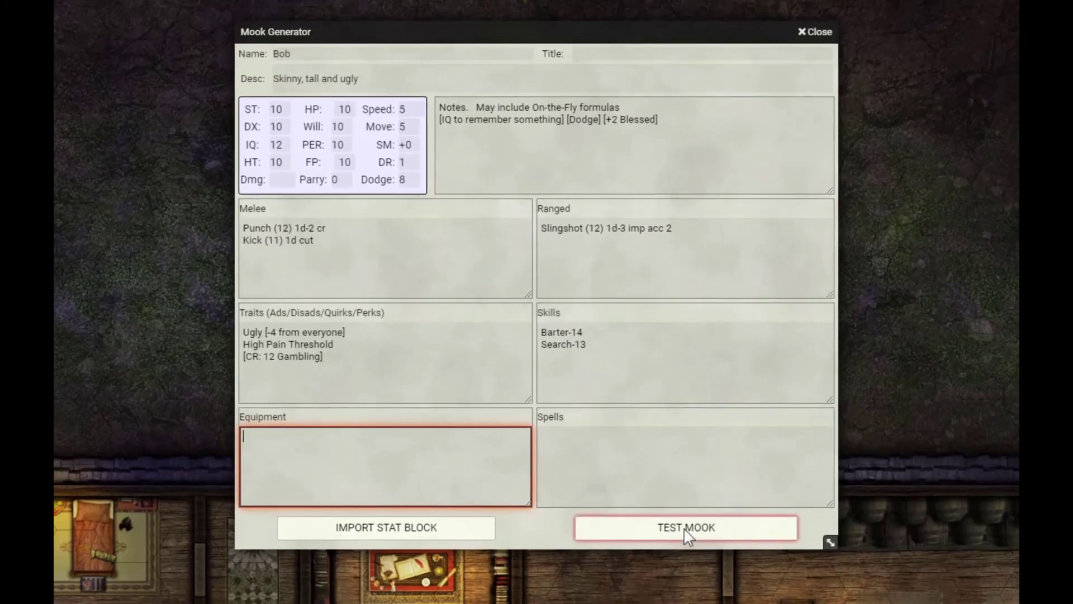
click(691, 528)
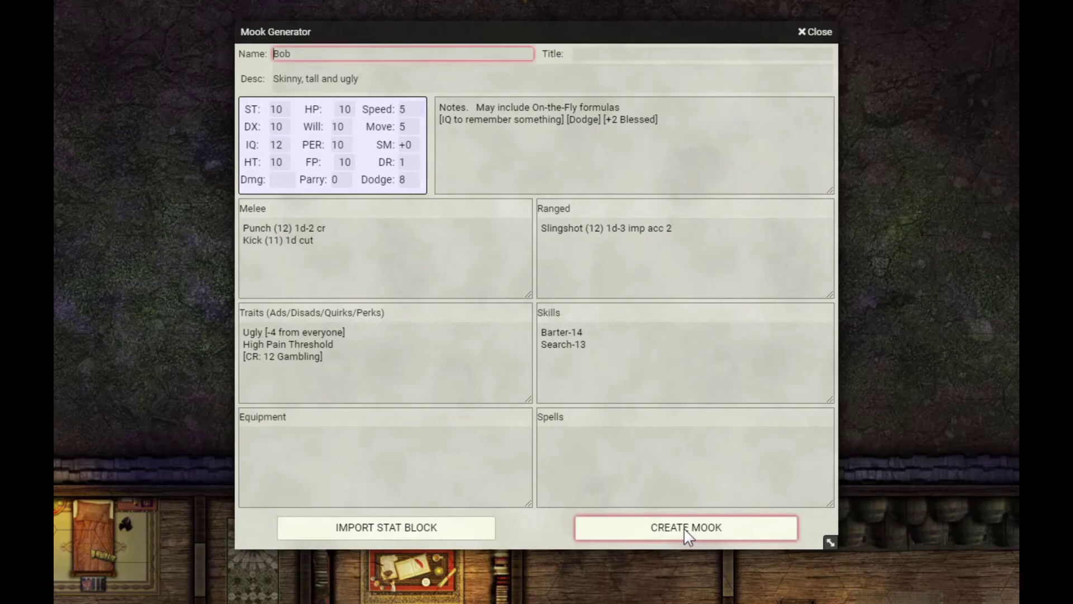
Create Bob as an NPC, then add a new 'Test' skill line
click(699, 522)
click(683, 531)
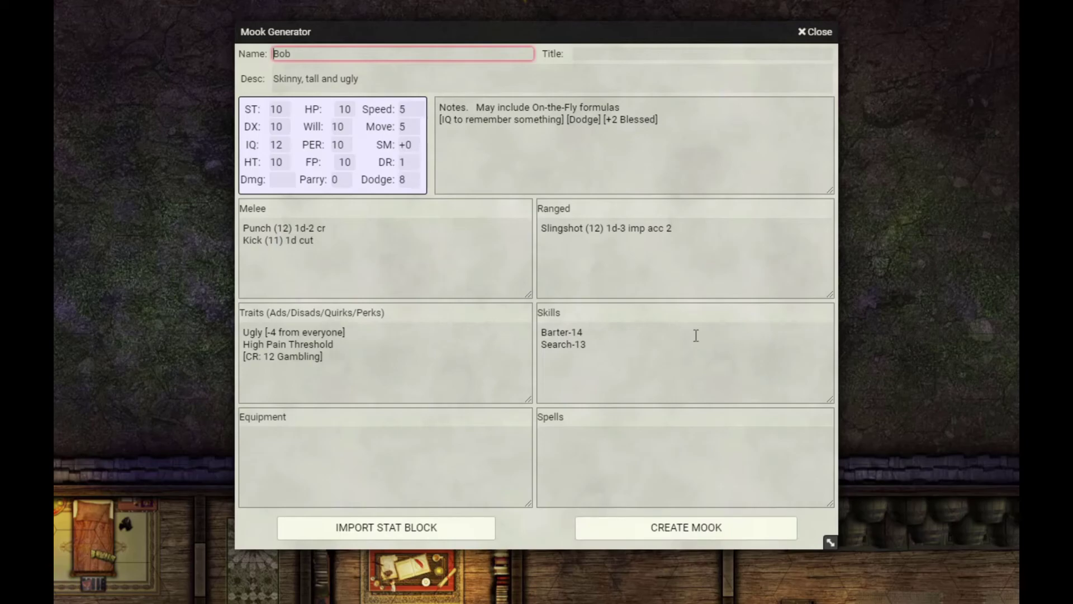
click(629, 359)
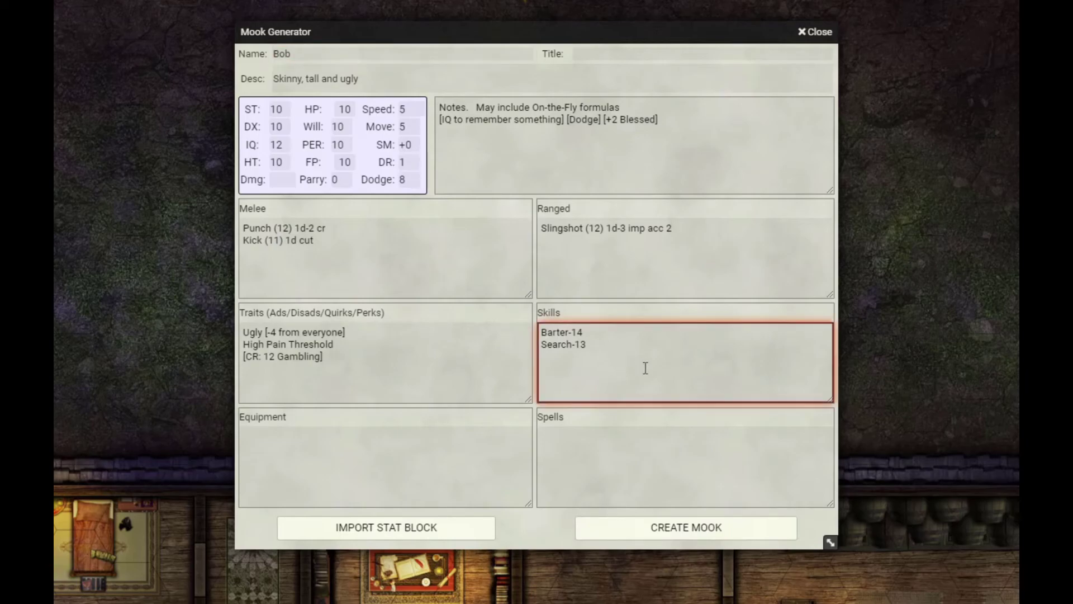
text(Test-)
Remove the missing skill level error, making the skill Test-18, and re-test
click(685, 527)
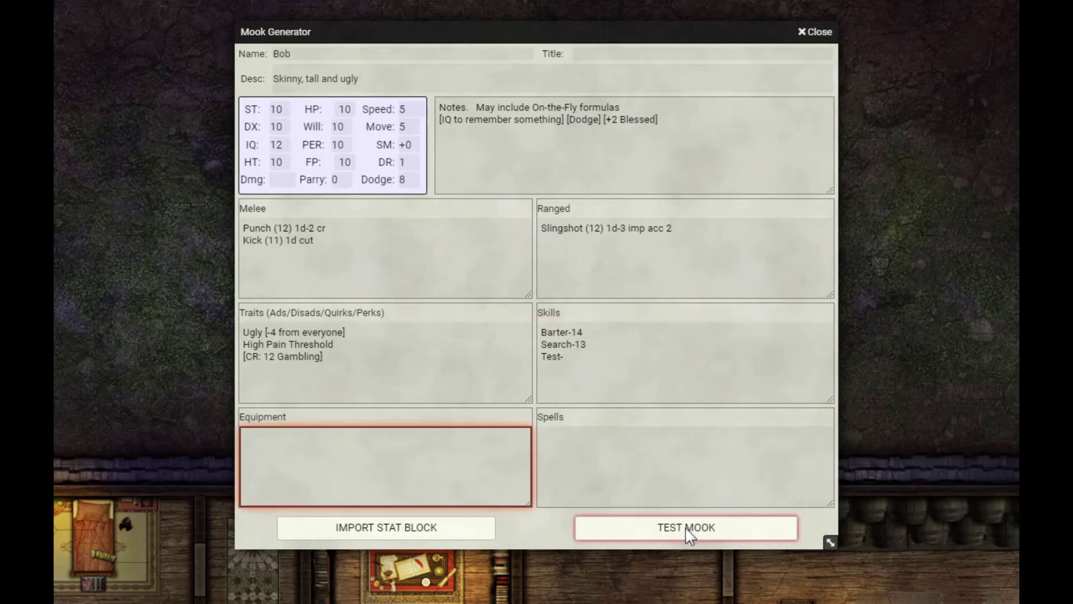
drag(648, 368, 520, 373)
key(BackSpace)
key(BackSpace)
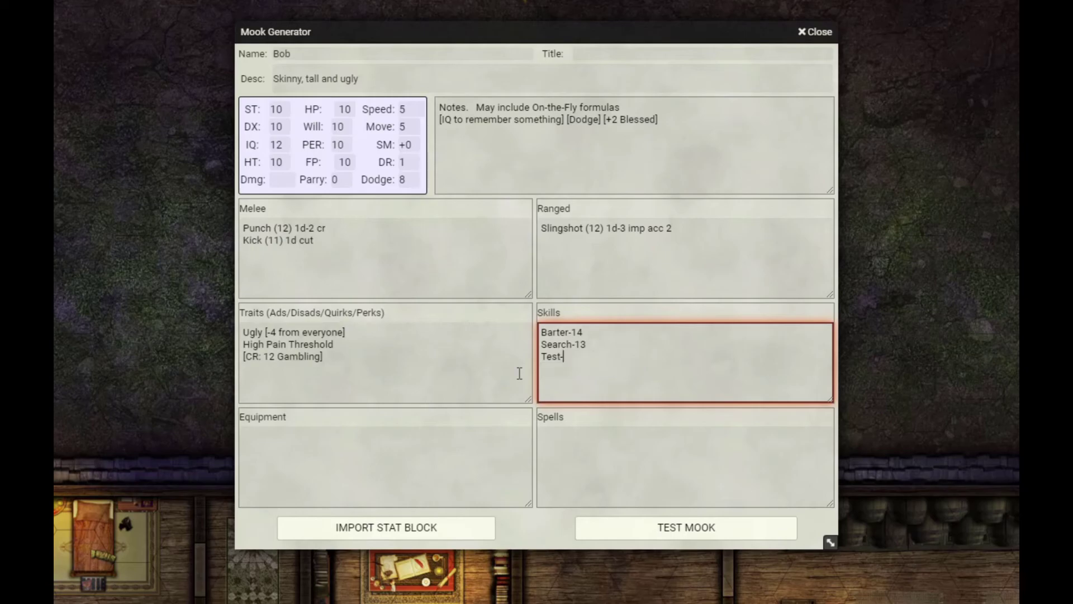
text(18)
click(729, 527)
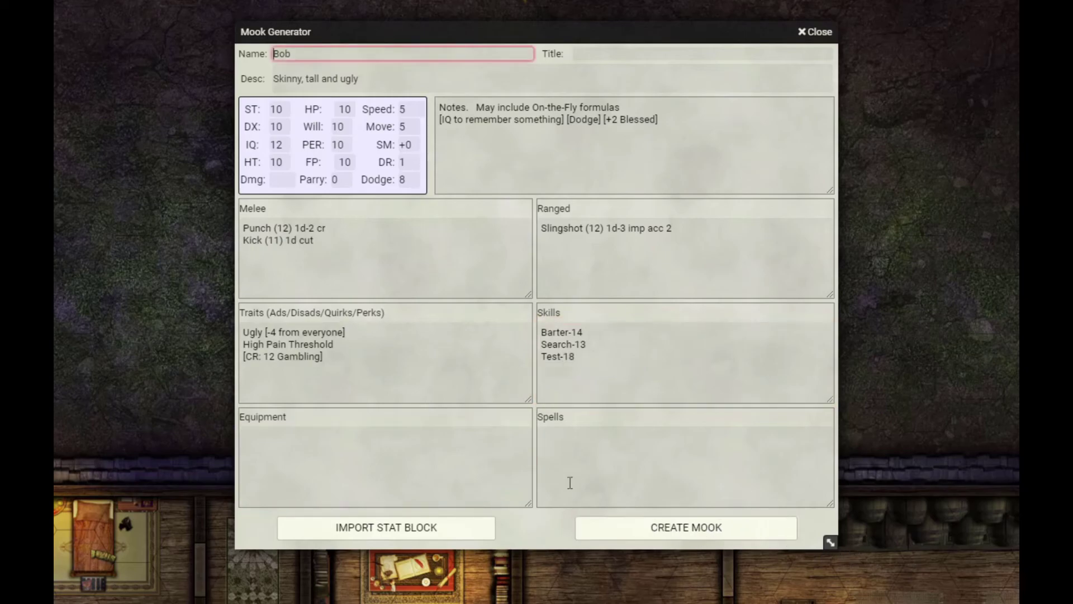
Add '# Bob always jabs with his left' under Punch, test, and create Bob
click(285, 270)
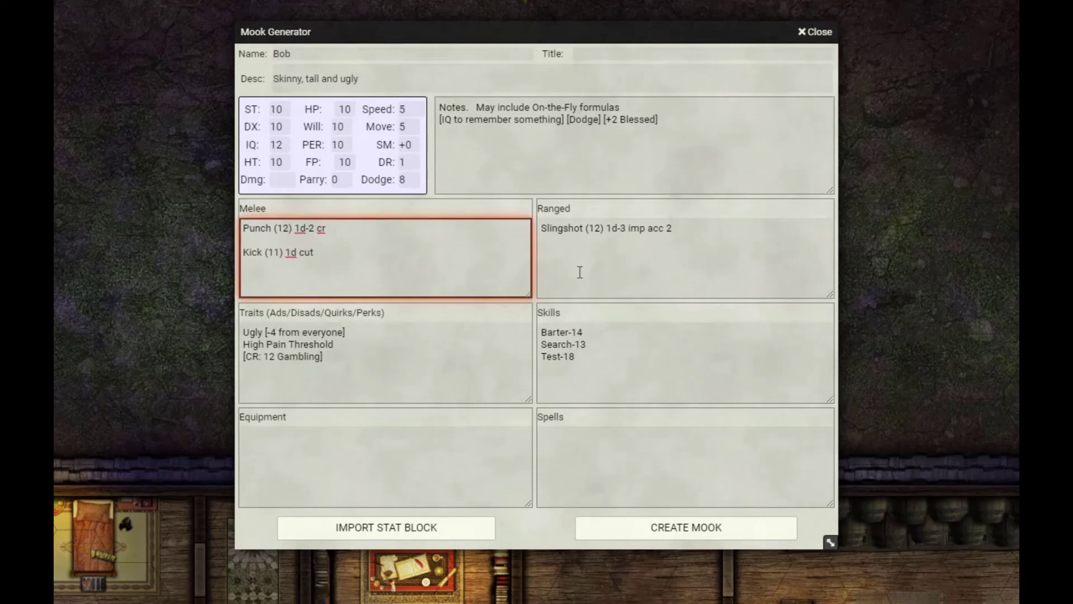
text(# Bob always jabs with his left)
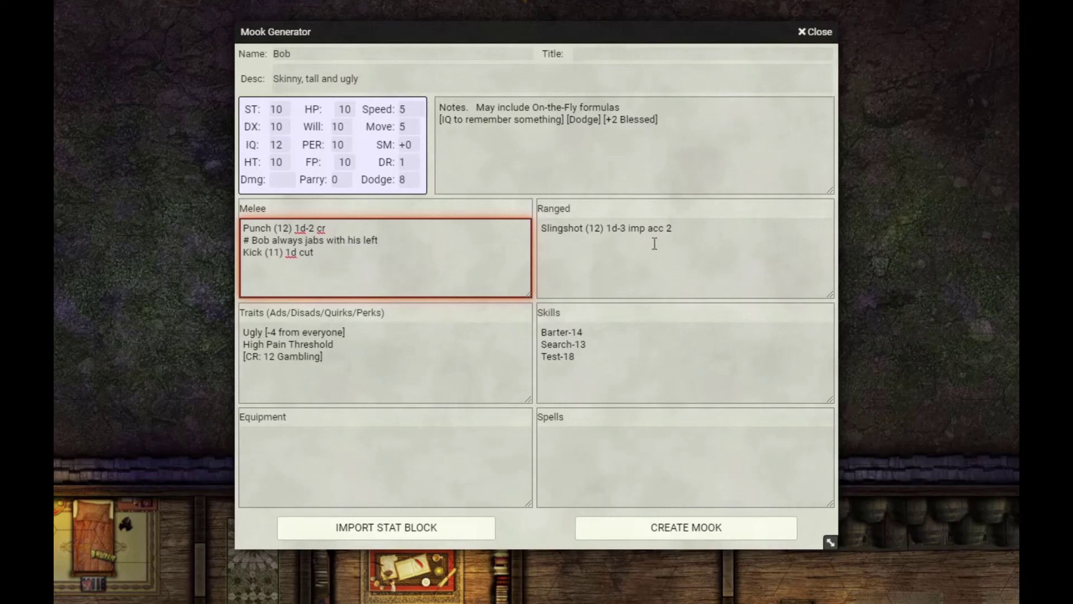
click(701, 248)
click(663, 528)
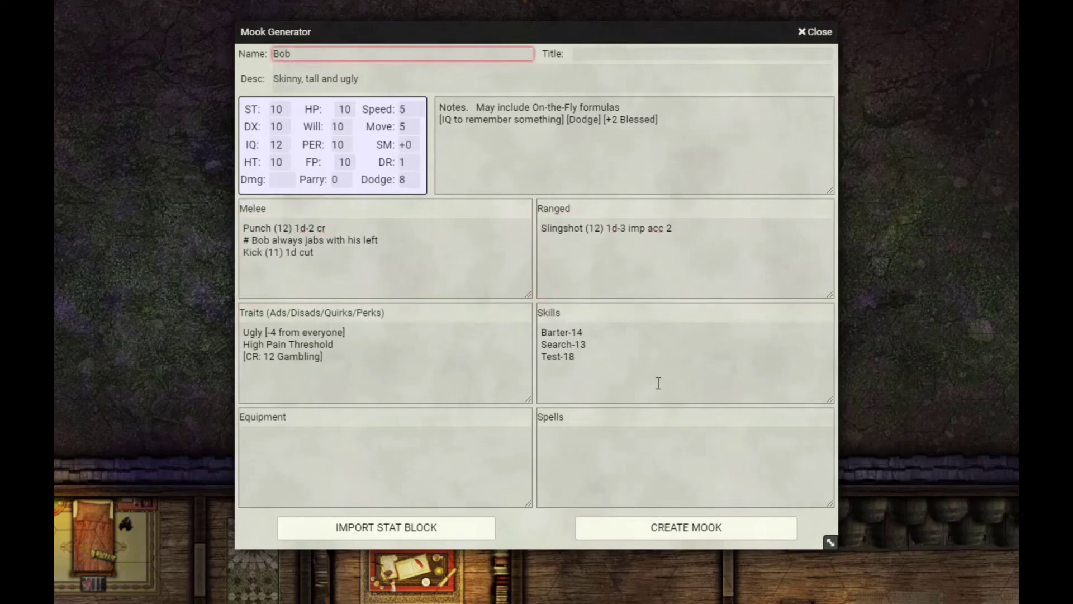
click(707, 529)
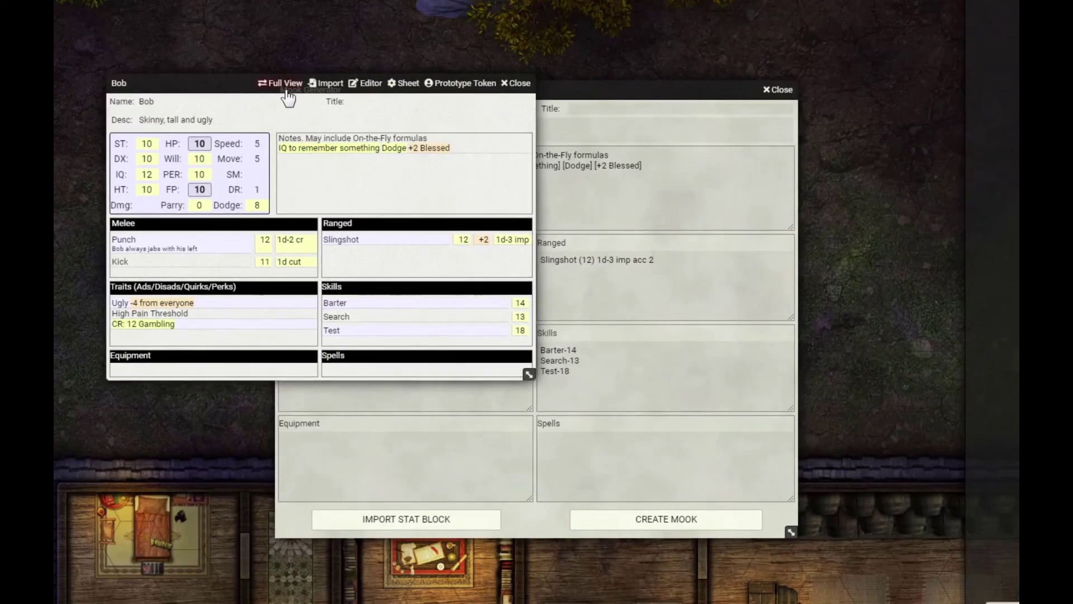
Inspect Bob's full character sheet, where the left-jab note appears under Punch
click(285, 87)
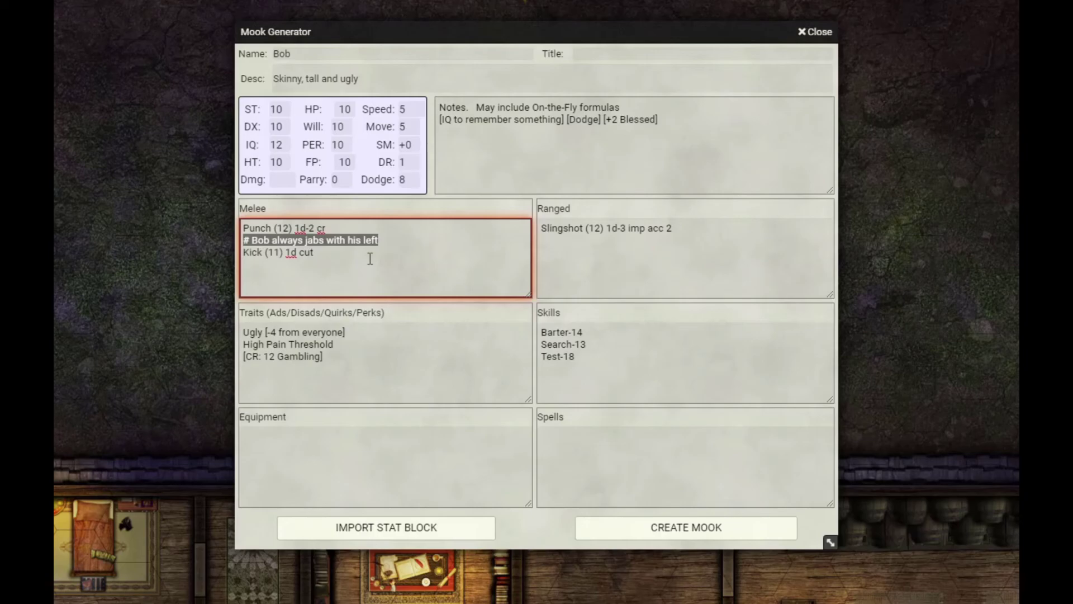
click(690, 472)
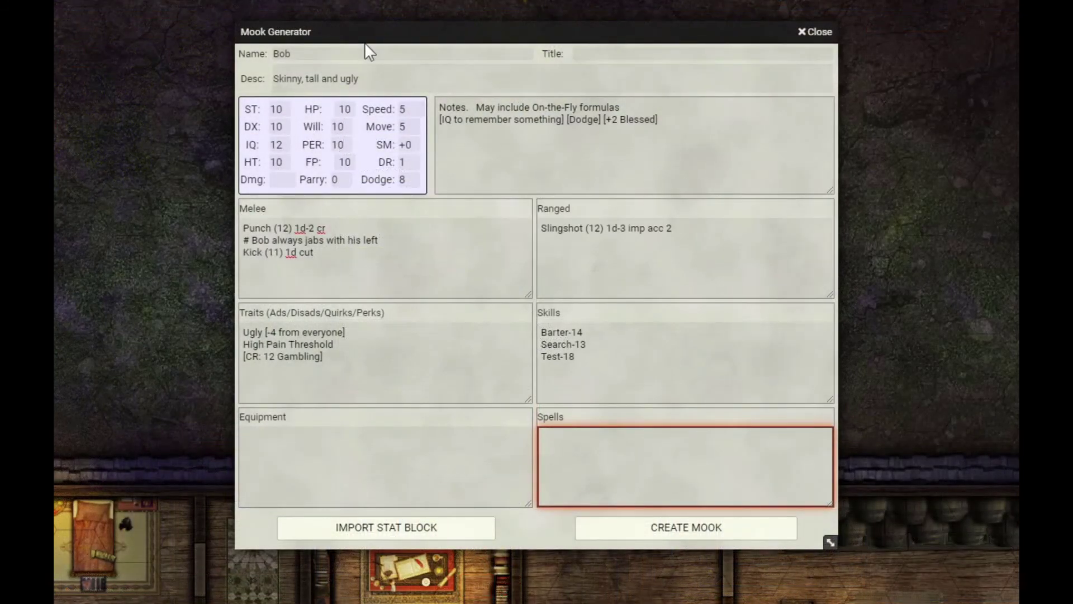
Paste the Black Bear stat block into the import box and import it
click(382, 532)
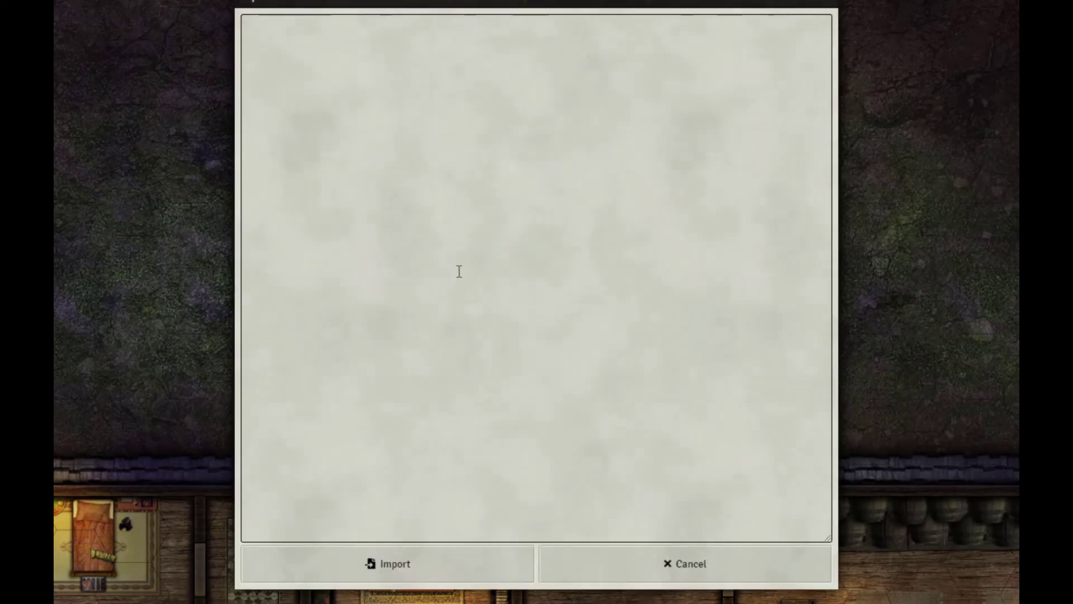
click(402, 138)
text(Black Bear A small, omnivorous bear. ST 14; DX 11; IQ 4; HT 13. Will 12; Per 10; Speed 6; Dodge 9; Move 7. SM 0; 300 lbs. Traits: Blunt Claws; DR 2; No Fine Manipulators; Semi-Upright; Sharp Teeth; Temperature Tolerance 2; Wild Animal. Skills: Brawling-13.)
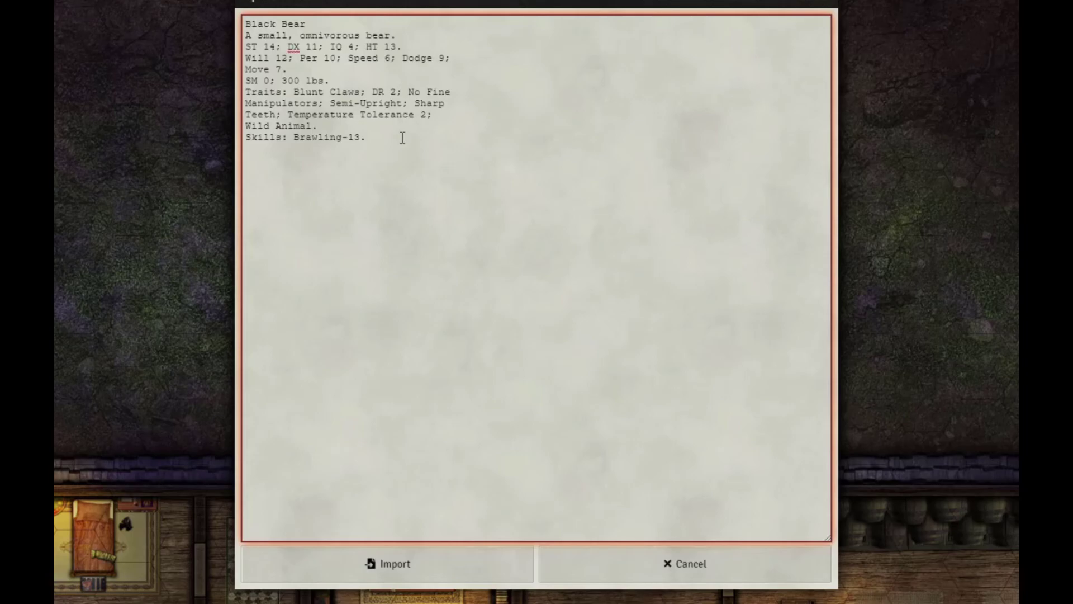
click(394, 564)
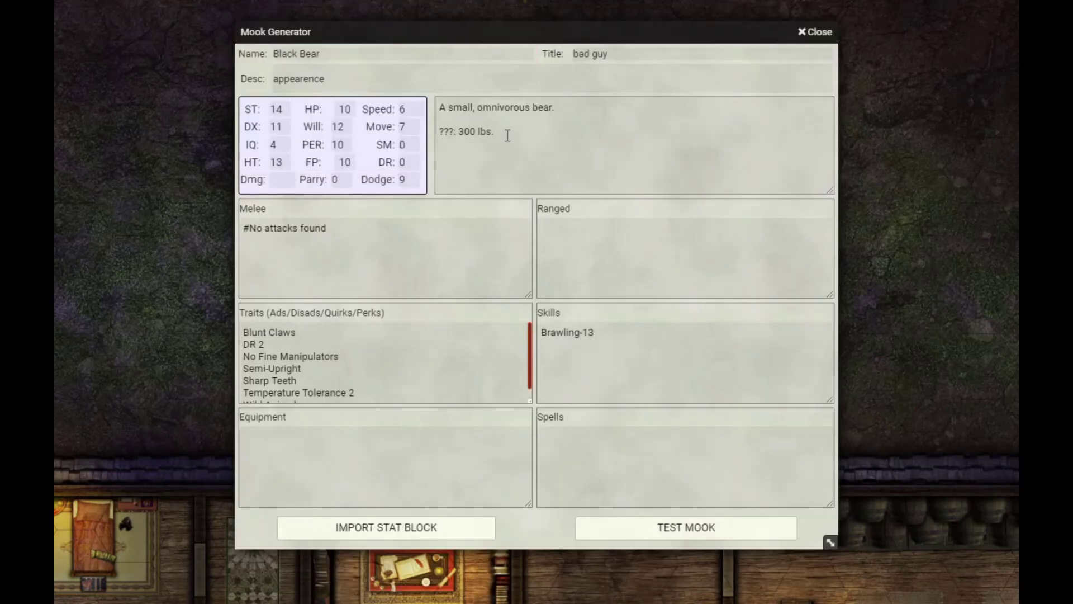
Inspect the Black Bear's unrecognised '300 lbs.' line, empty Melee, traits and Brawling-13 skill
click(513, 132)
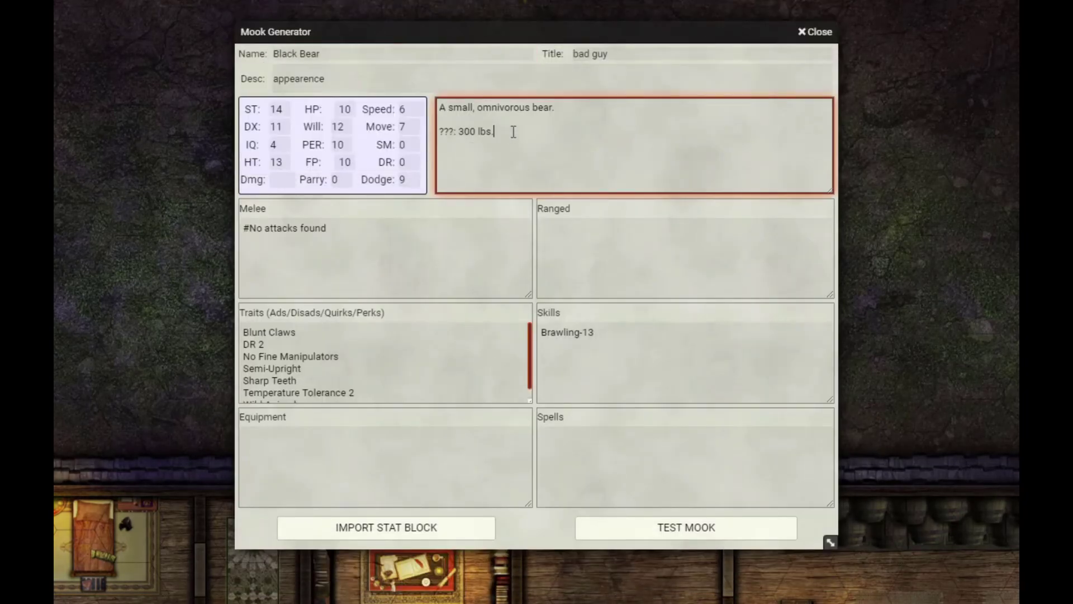
drag(513, 132, 435, 126)
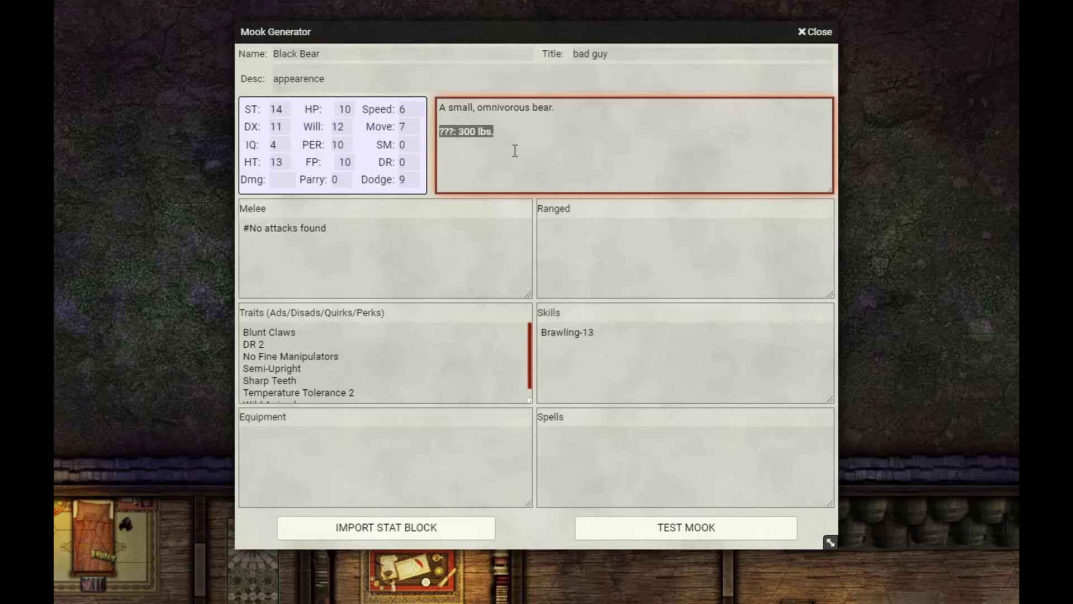
click(502, 132)
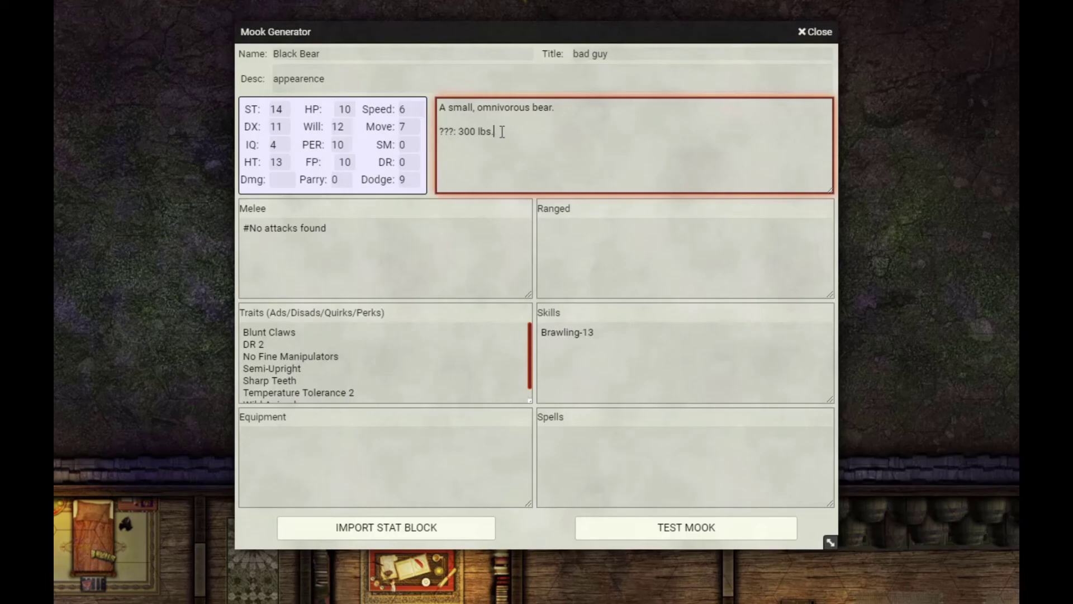
drag(356, 235, 175, 230)
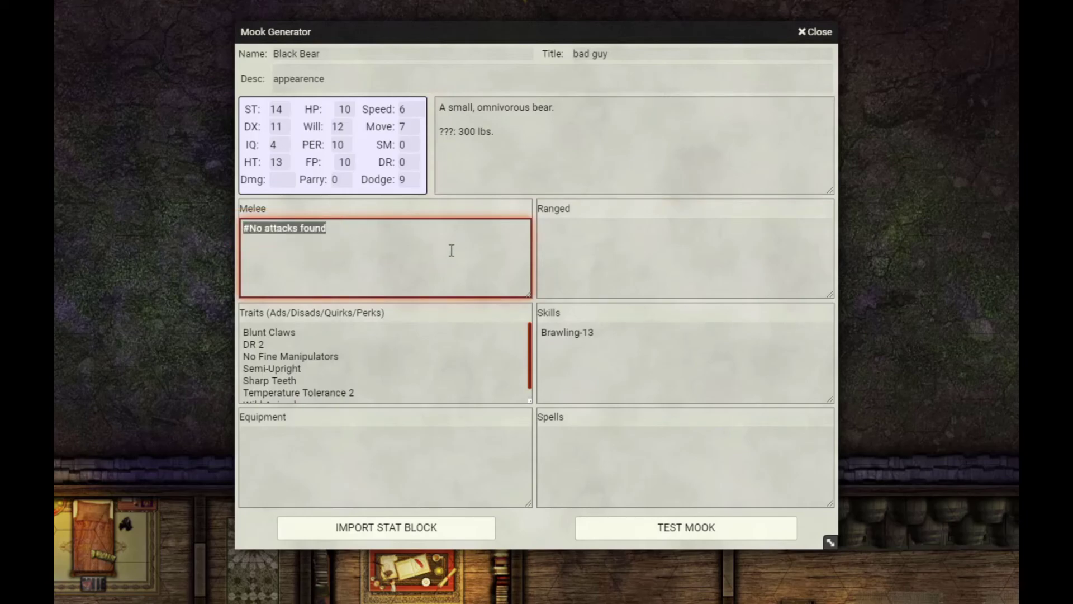
click(397, 347)
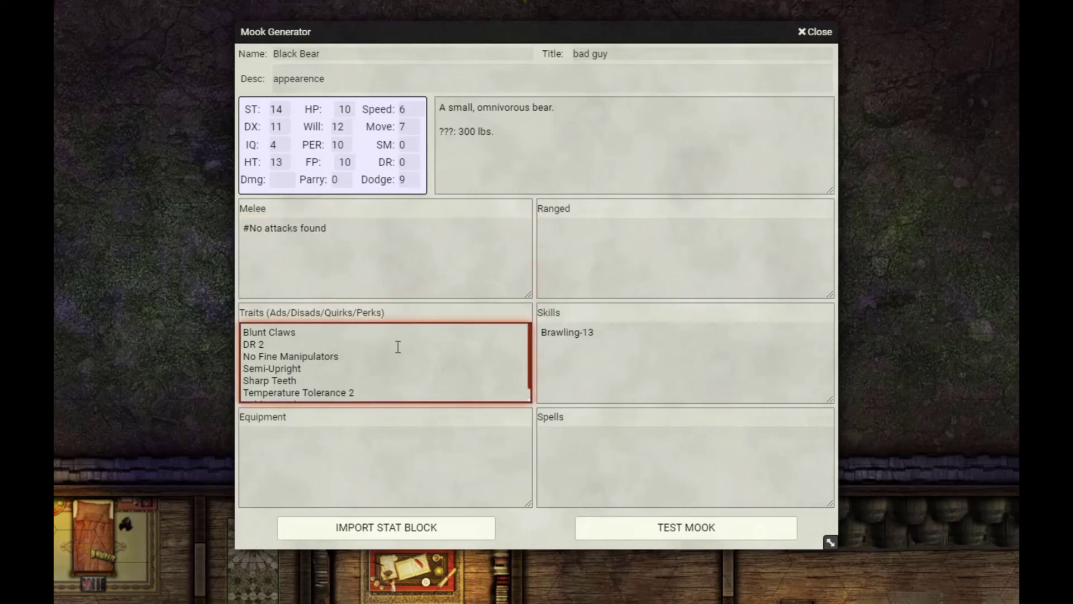
scroll(398, 347, down, 1)
scroll(398, 347, up, 1)
click(618, 358)
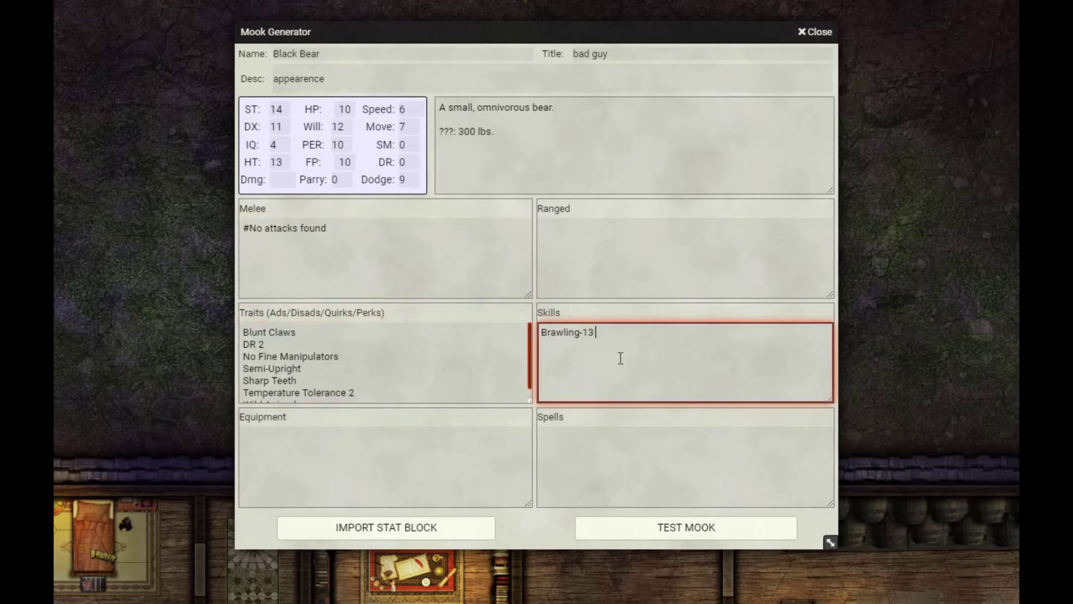
Clear the 'bad guy' title and the 'appearence' description
drag(637, 54, 431, 56)
key(BackSpace)
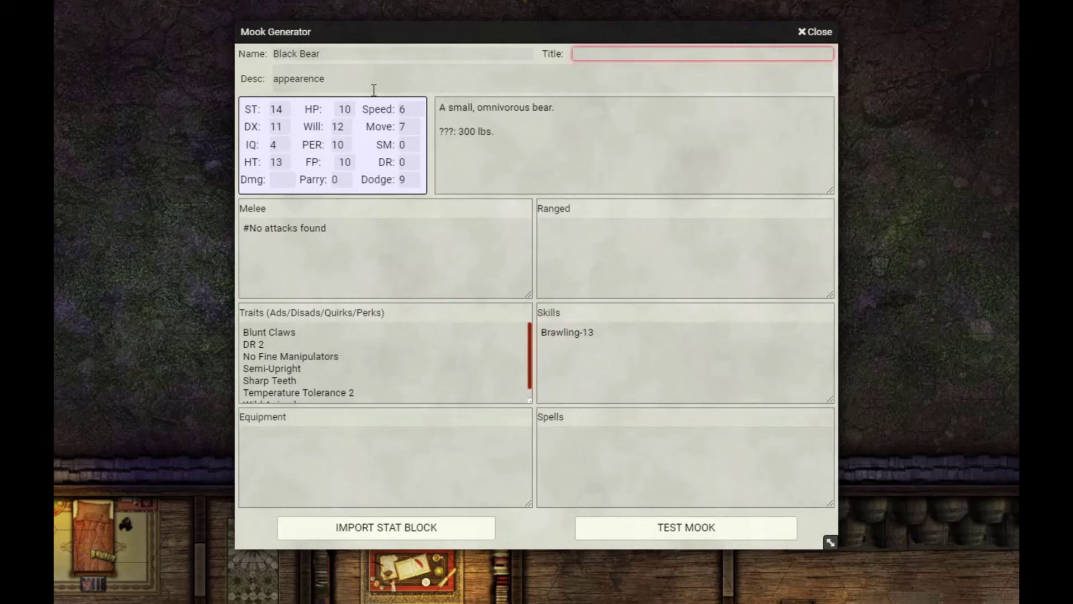
drag(372, 88, 224, 77)
key(BackSpace)
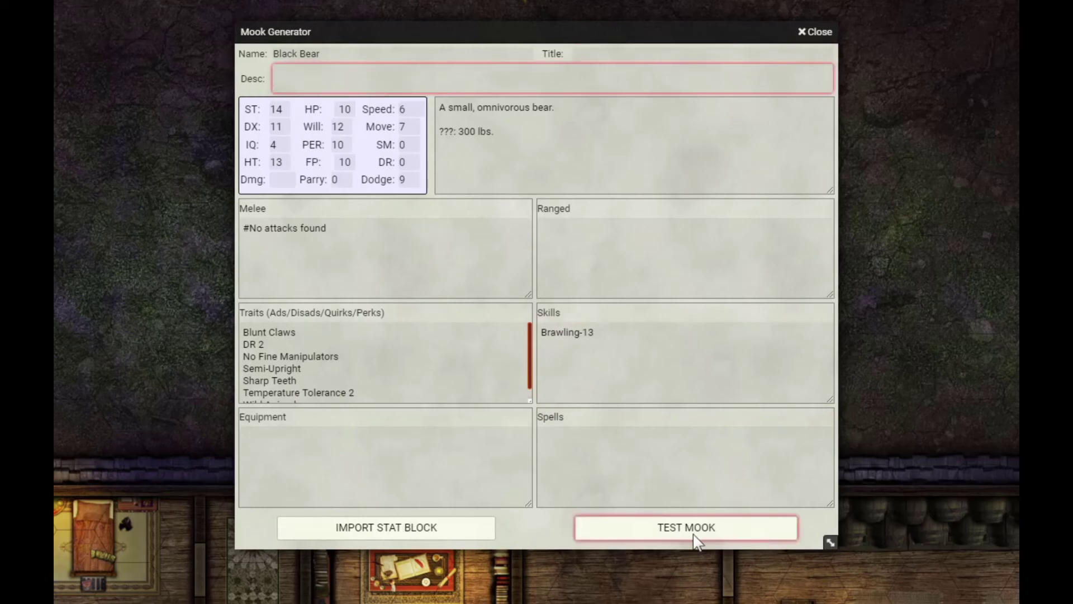
Test and create the Black Bear, then move its sheet top-left and enlarge it
click(678, 528)
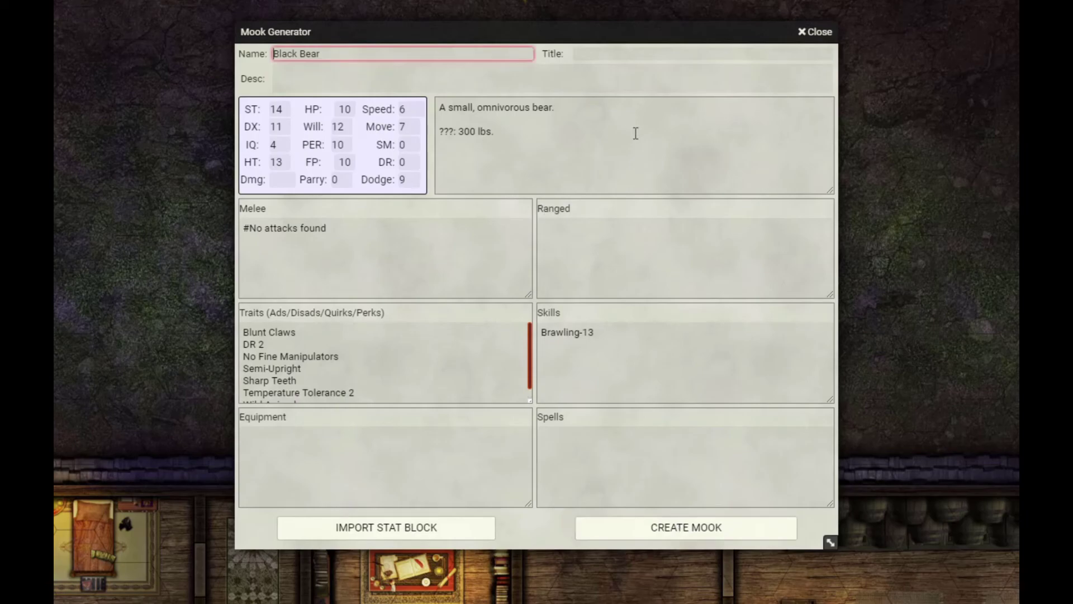
click(709, 532)
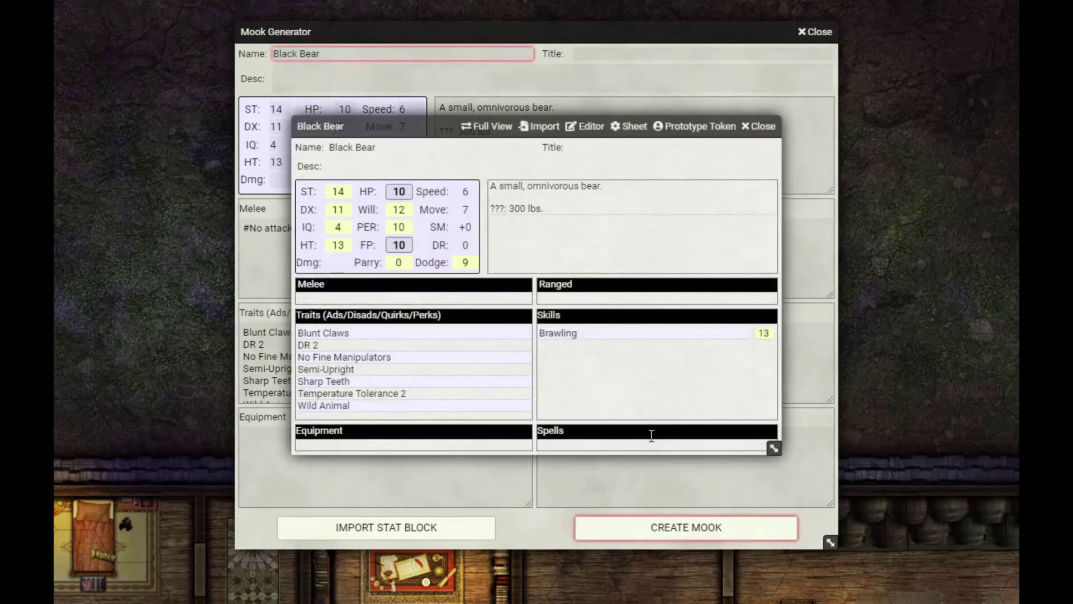
drag(408, 133, 112, 0)
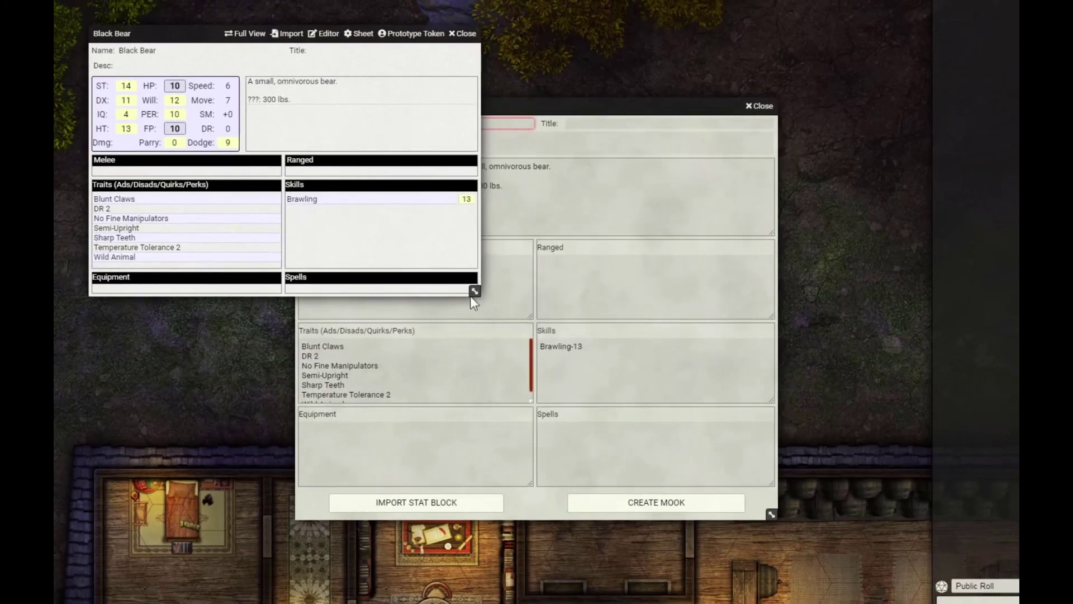
drag(468, 274, 480, 409)
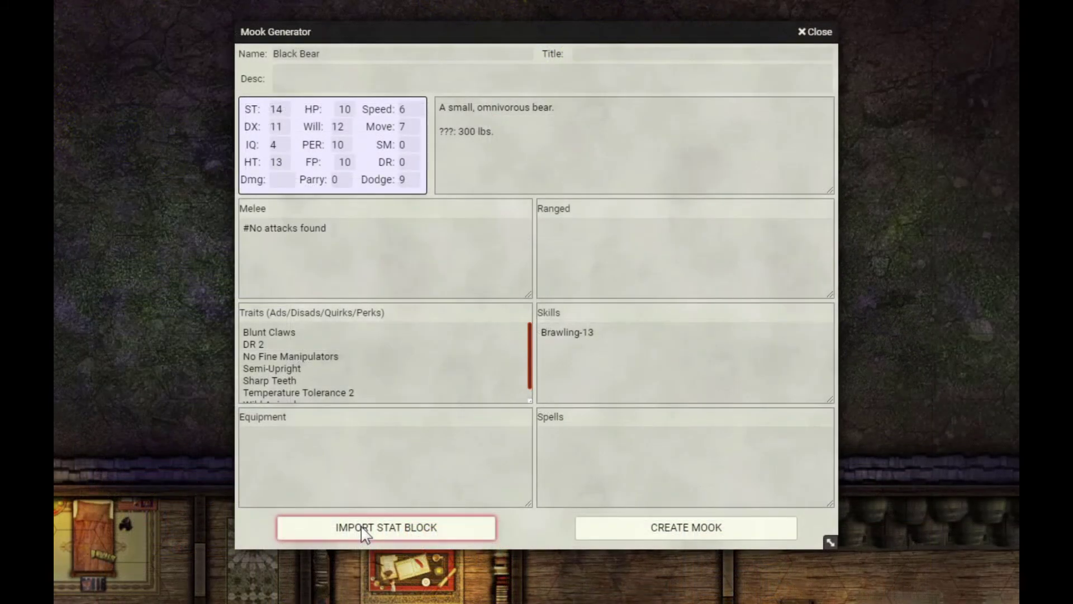
Replace the 'No attacks found' Melee placeholder with the pasted Claws attack and test it
click(363, 251)
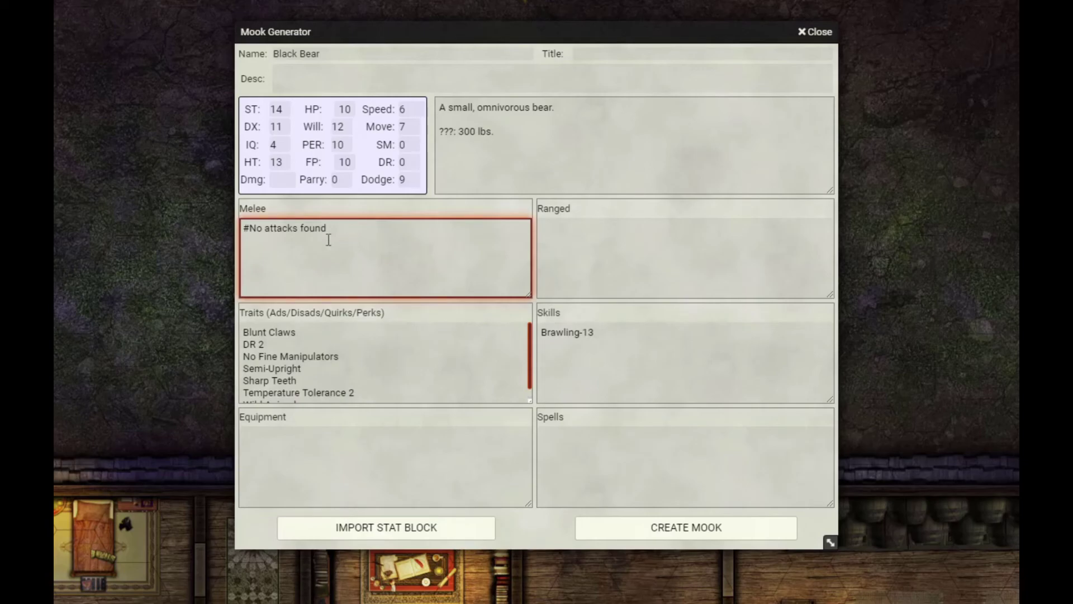
drag(328, 234, 142, 255)
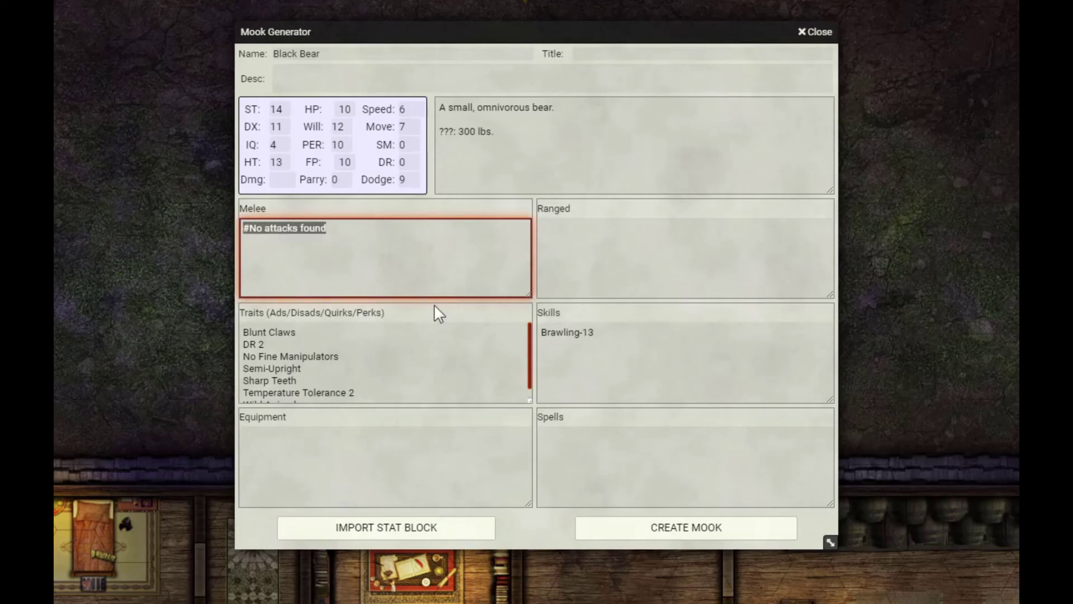
text(Claws (13) 2d-1 cut)
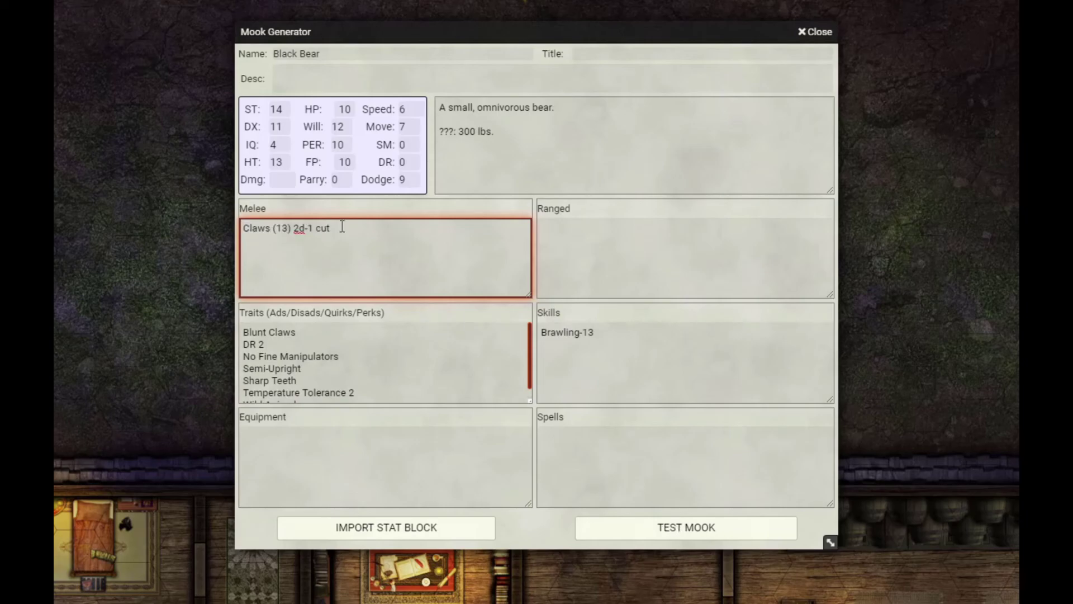
key(Tab)
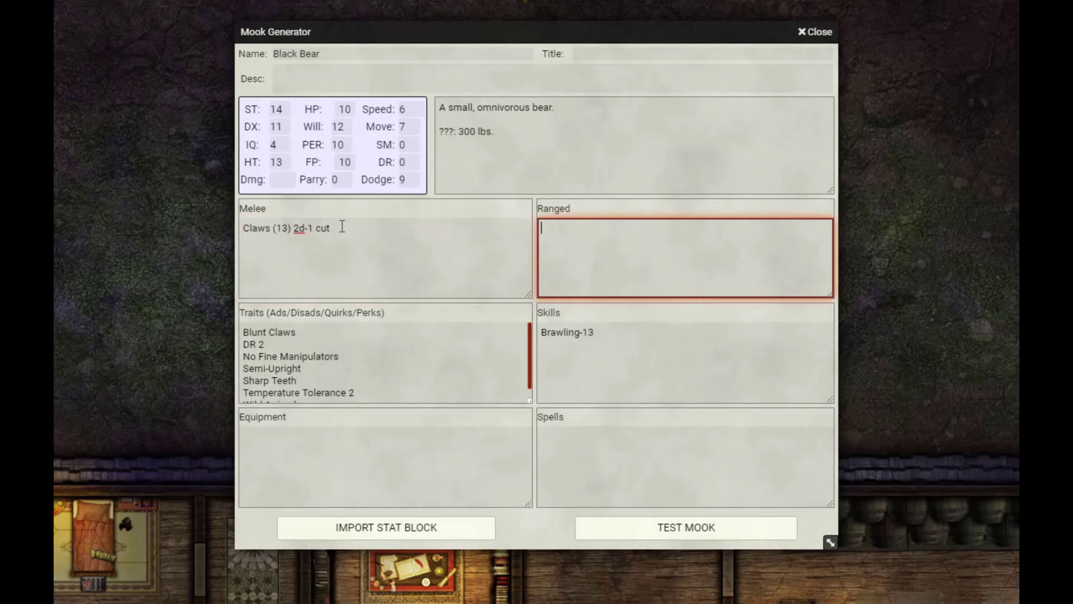
click(680, 536)
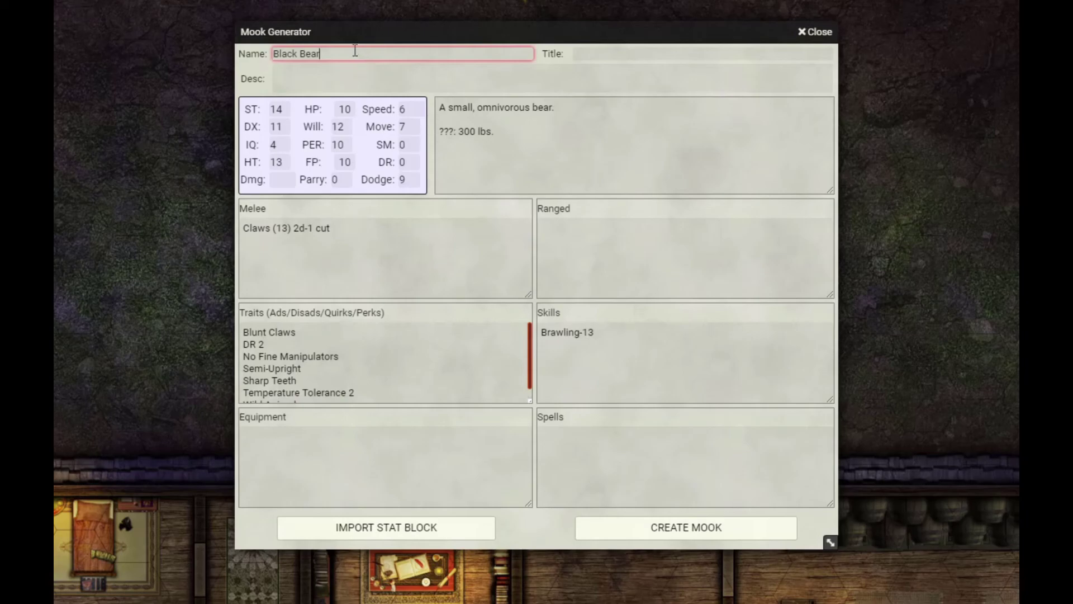
Rename the mook to Black Bear v2, test and create it, and move its sheet aside
text(v2)
click(627, 536)
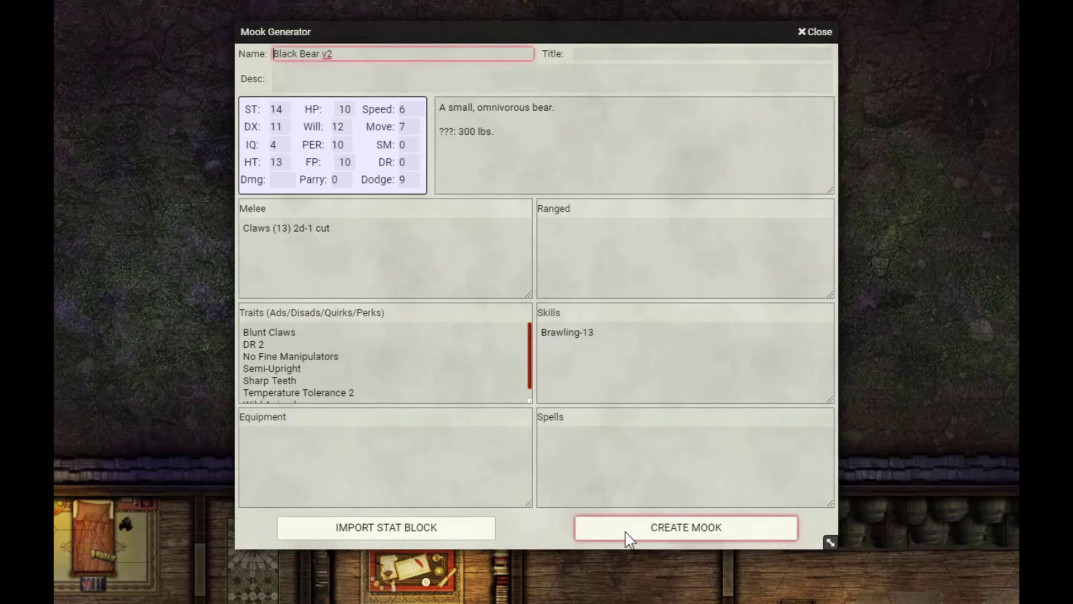
click(646, 535)
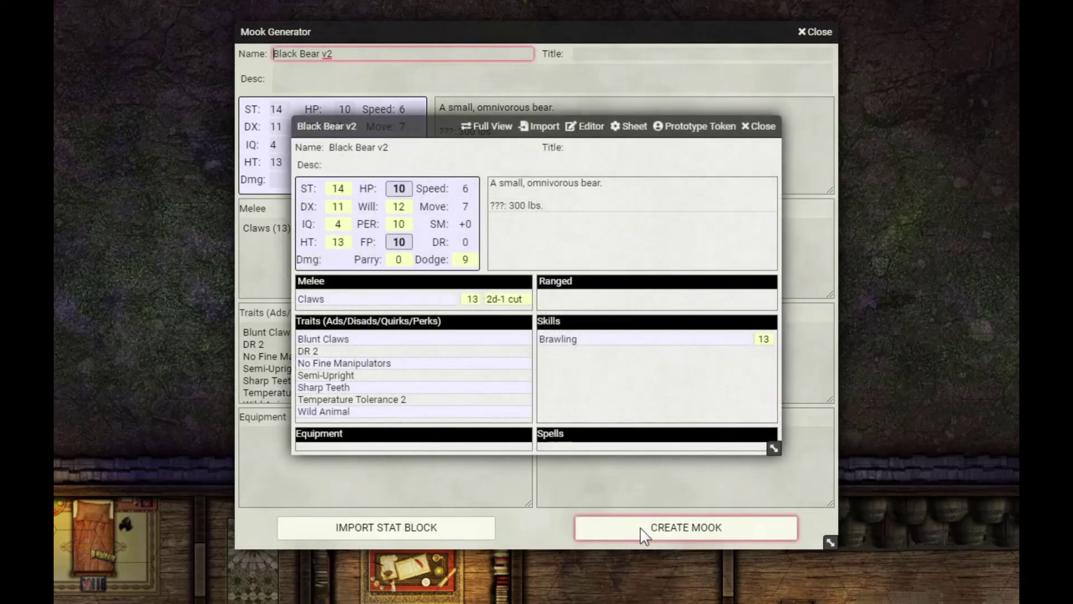
drag(408, 112, 118, 51)
drag(173, 95, 148, 99)
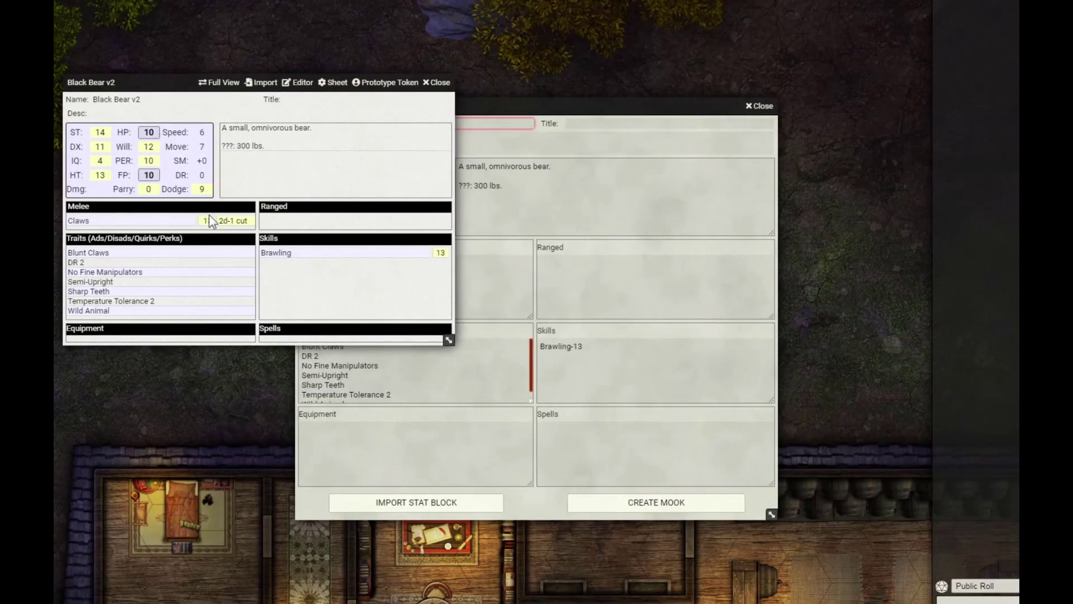
Close the v2 sheet and re-import the stat block with a blank line after '300 lbs.'
click(437, 82)
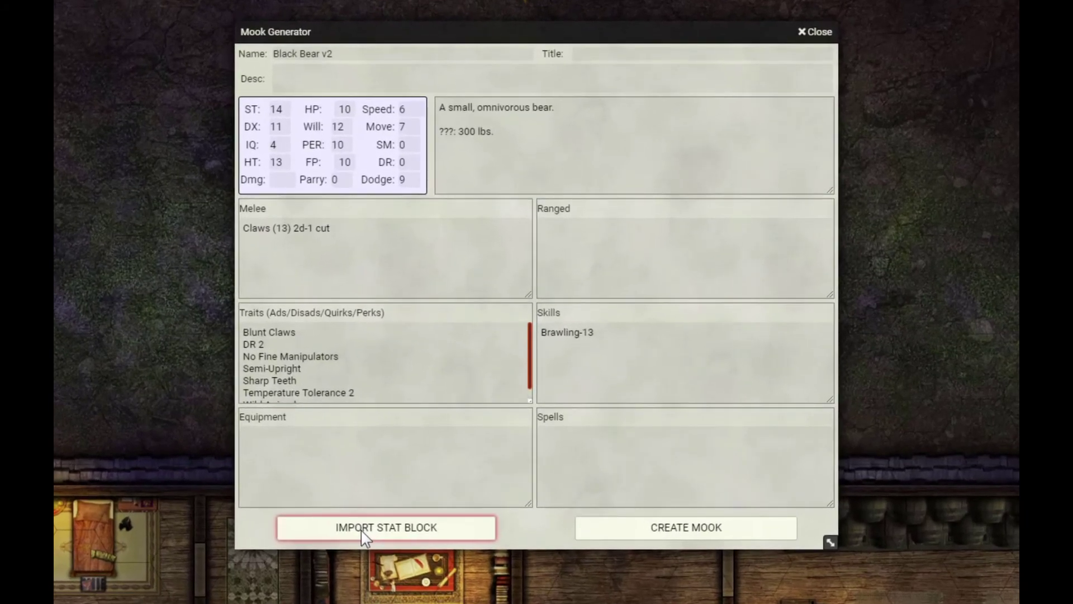
click(361, 529)
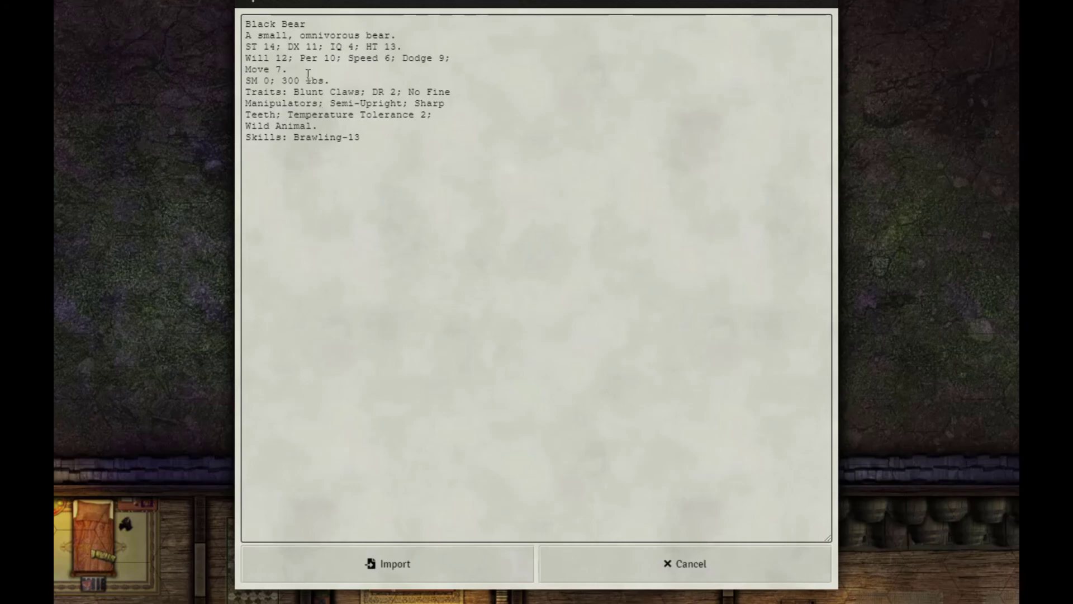
click(335, 80)
key(Return)
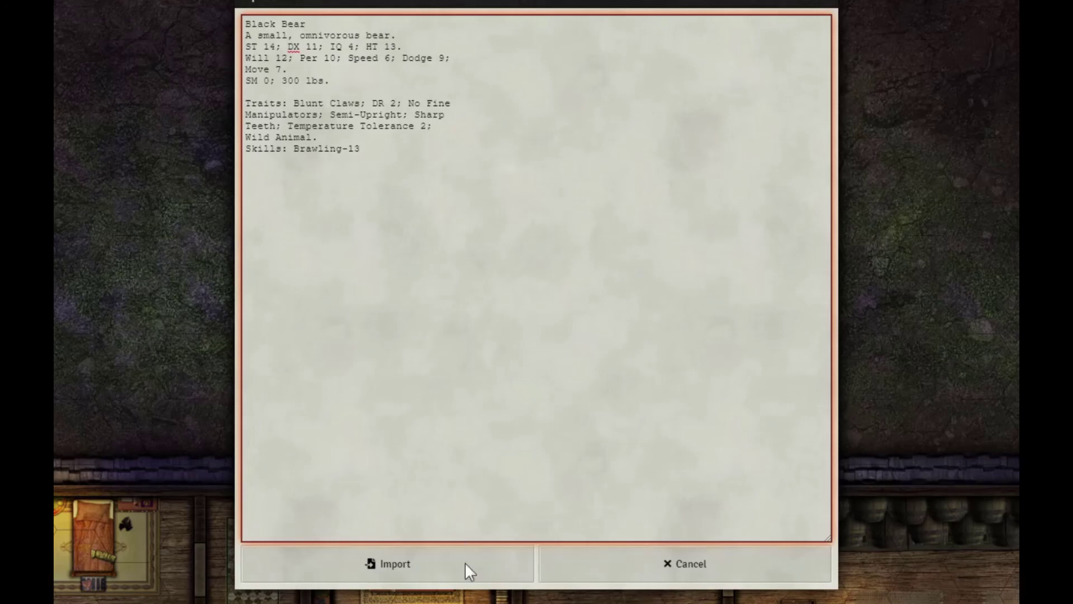
click(408, 562)
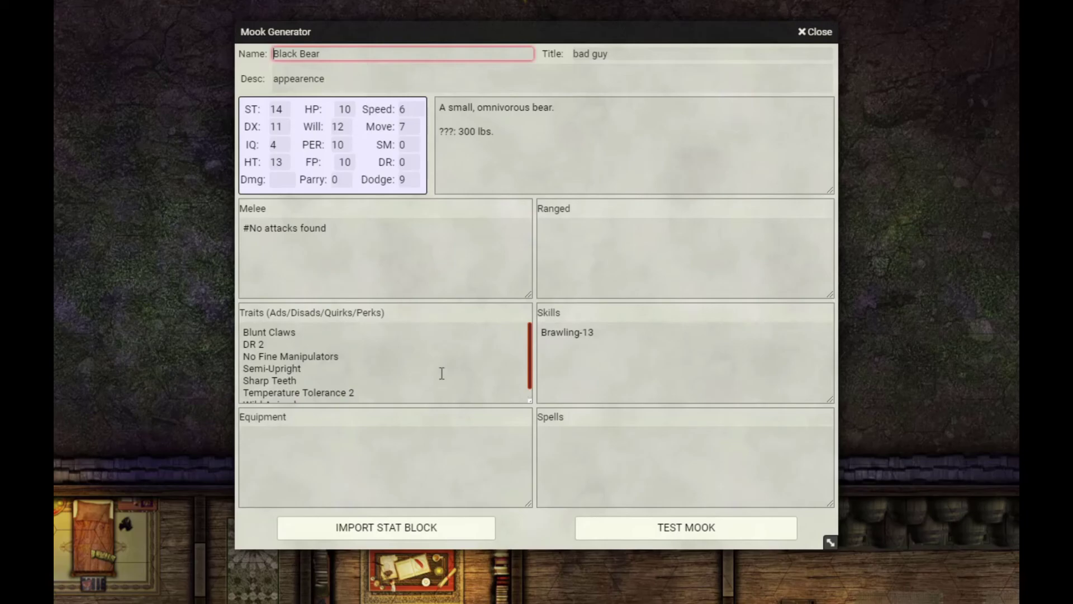
Re-import the unchanged stat block two more times
click(386, 536)
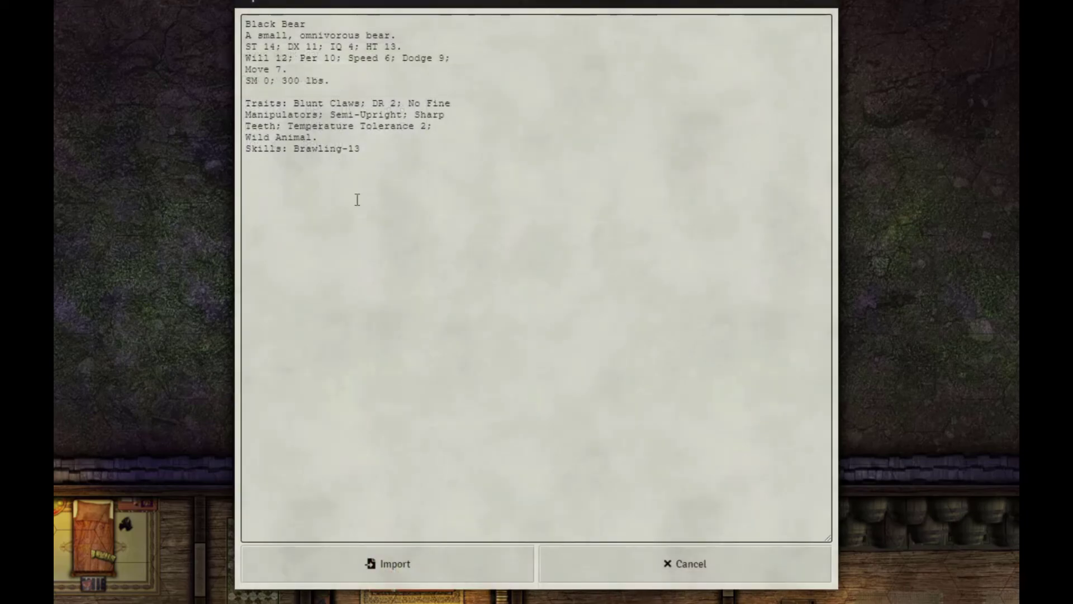
click(387, 565)
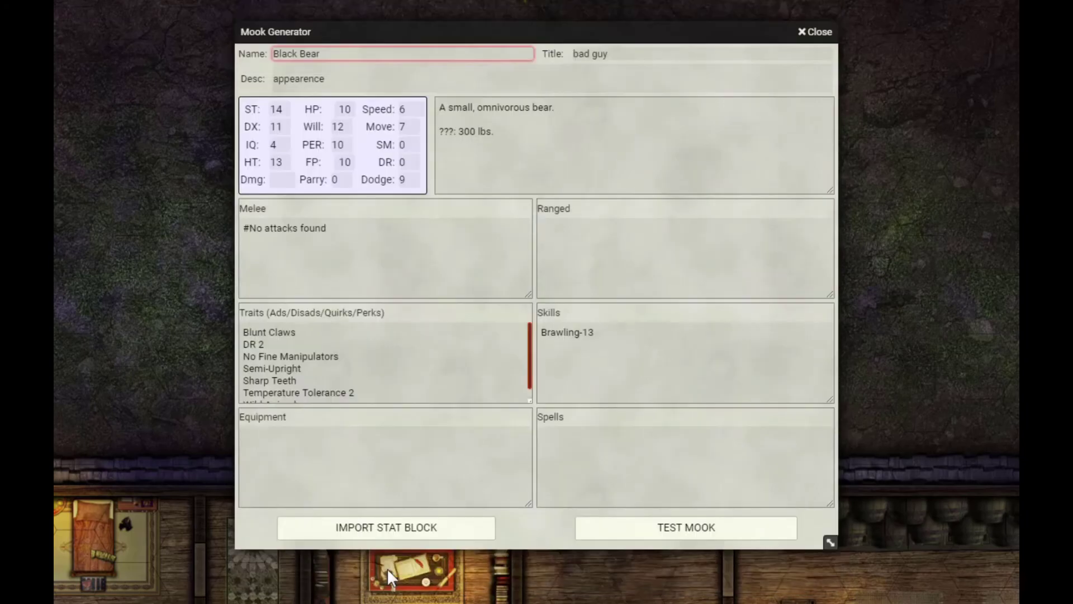
click(372, 530)
click(382, 562)
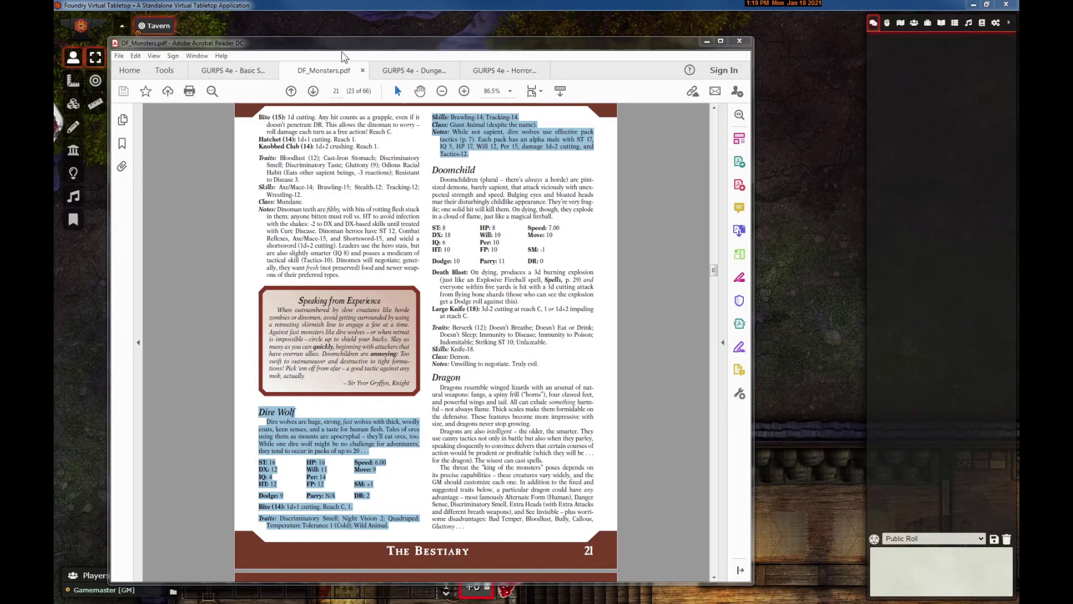
Bring Foundry's Mook Generator back in front of Acrobat Reader
click(348, 17)
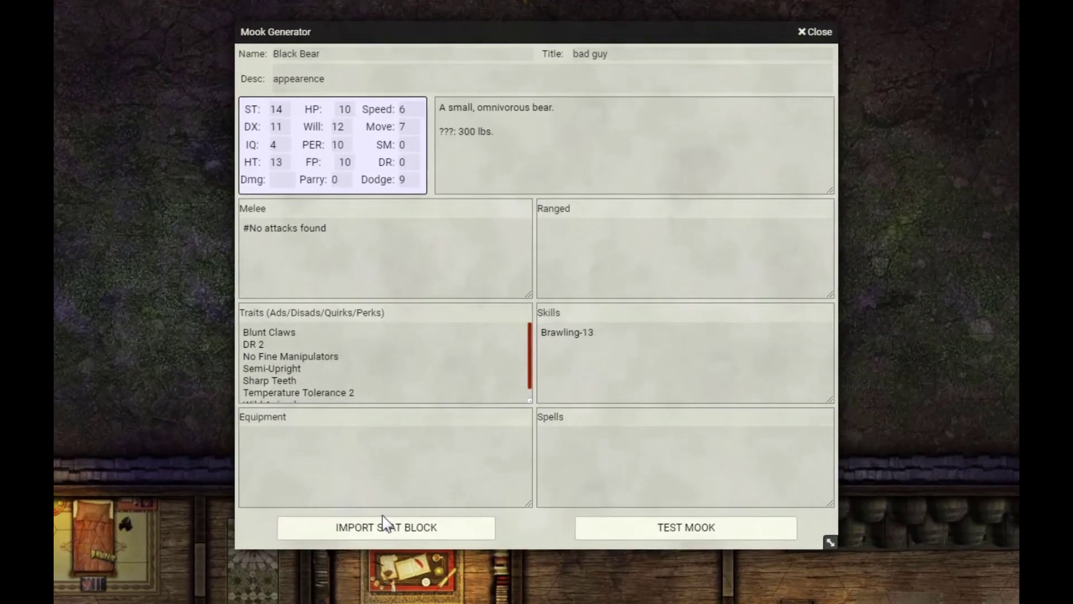
Replace the Black Bear text with the Dire Wolf stat block and import it
click(398, 513)
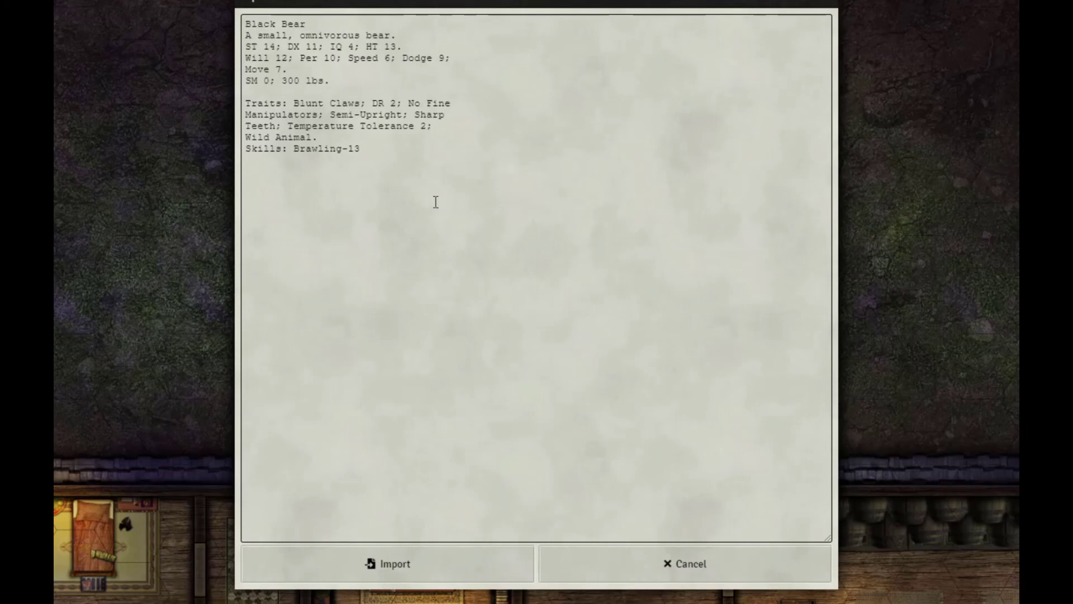
click(462, 249)
key(ctrl+a)
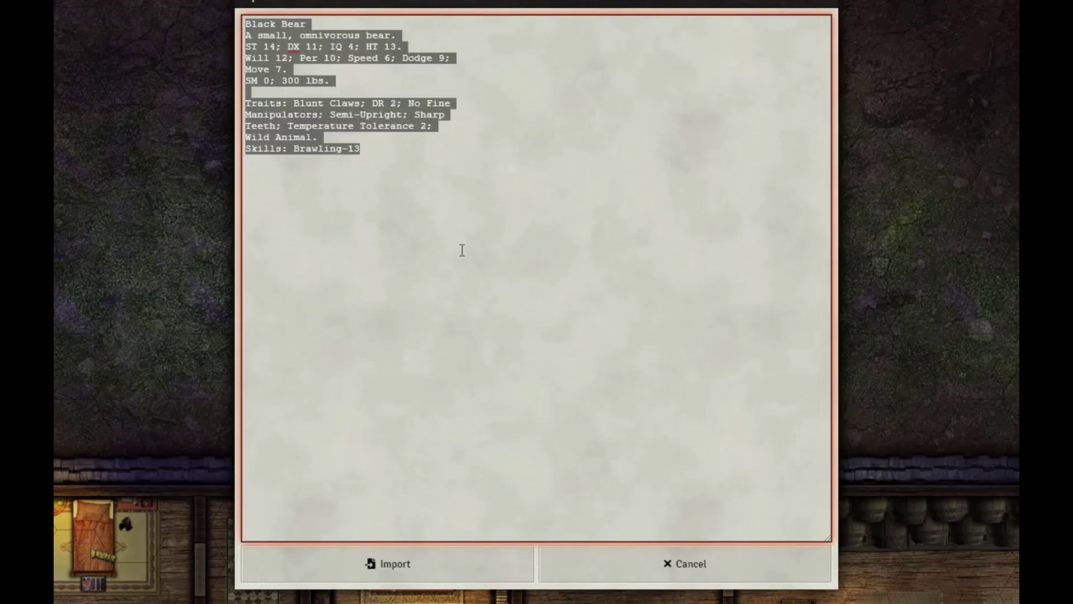
key(ctrl+v)
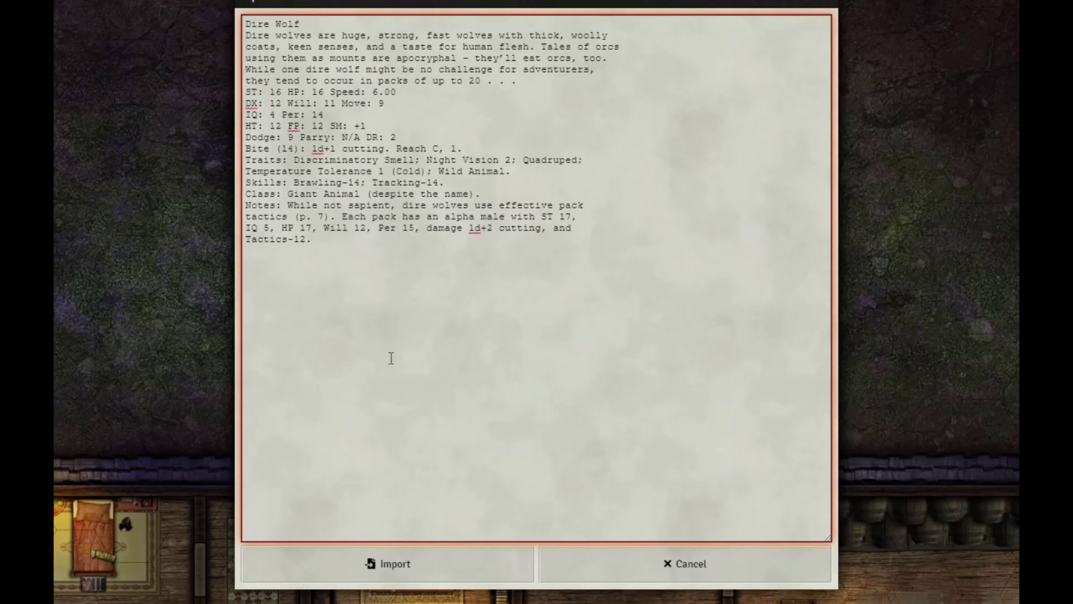
click(365, 570)
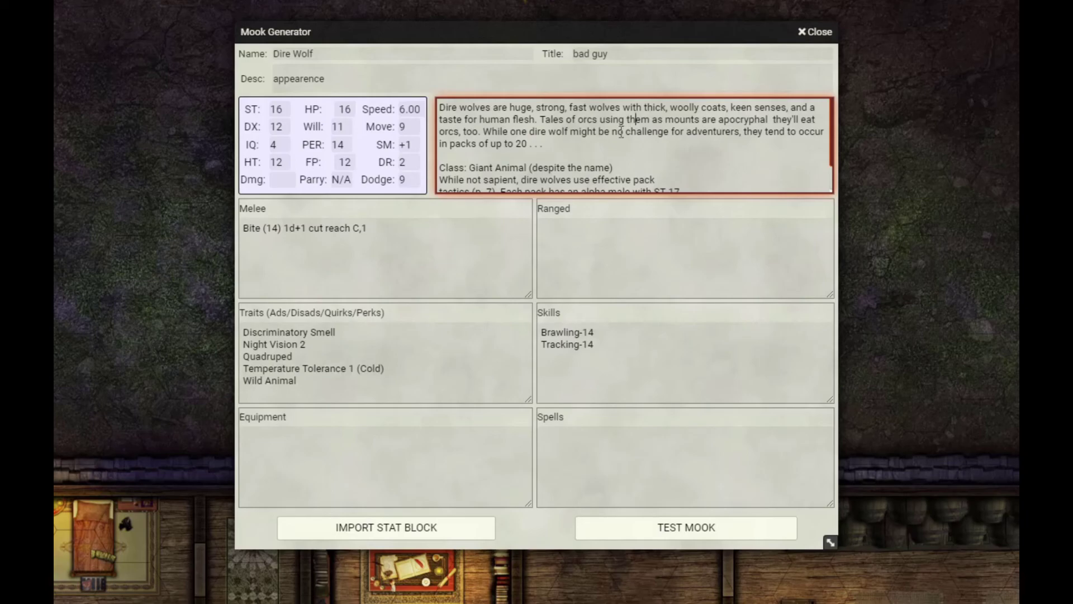
scroll(524, 181, down, 2)
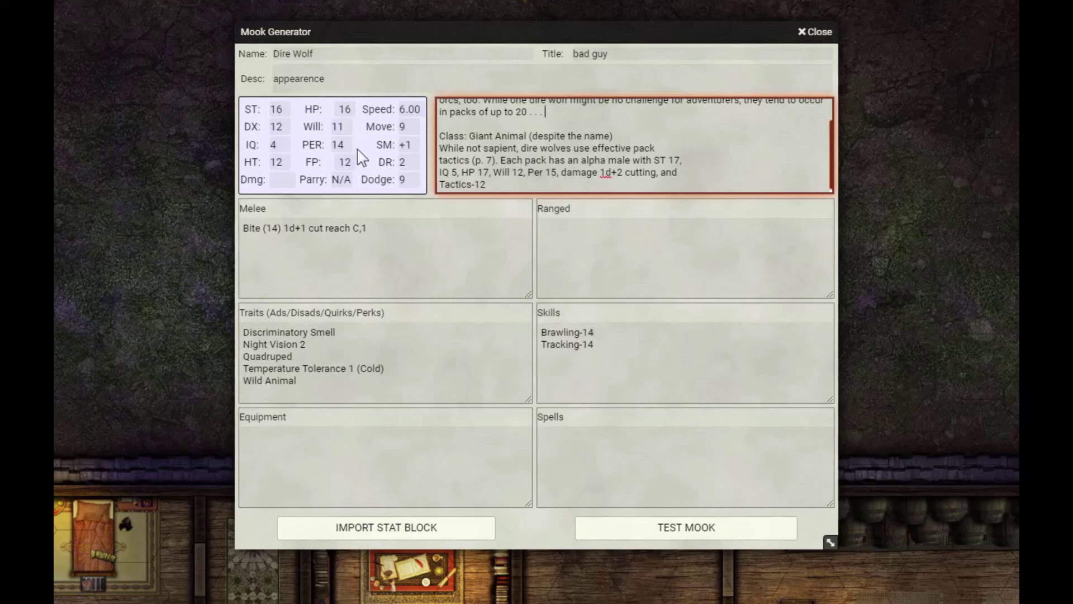
Blank out the Dire Wolf's 'bad guy' title and 'appearence' description
click(636, 61)
drag(562, 55, 611, 54)
key(BackSpace)
key(Tab)
key(BackSpace)
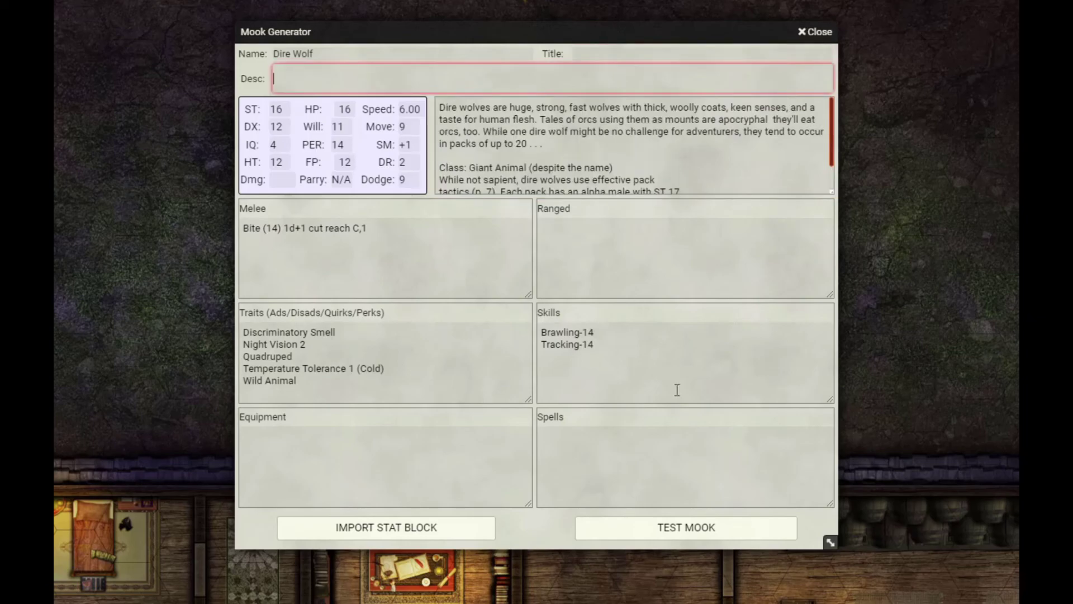
Test and create the Dire Wolf, move its sheet aside, and start copying the Cutpurse text
click(667, 530)
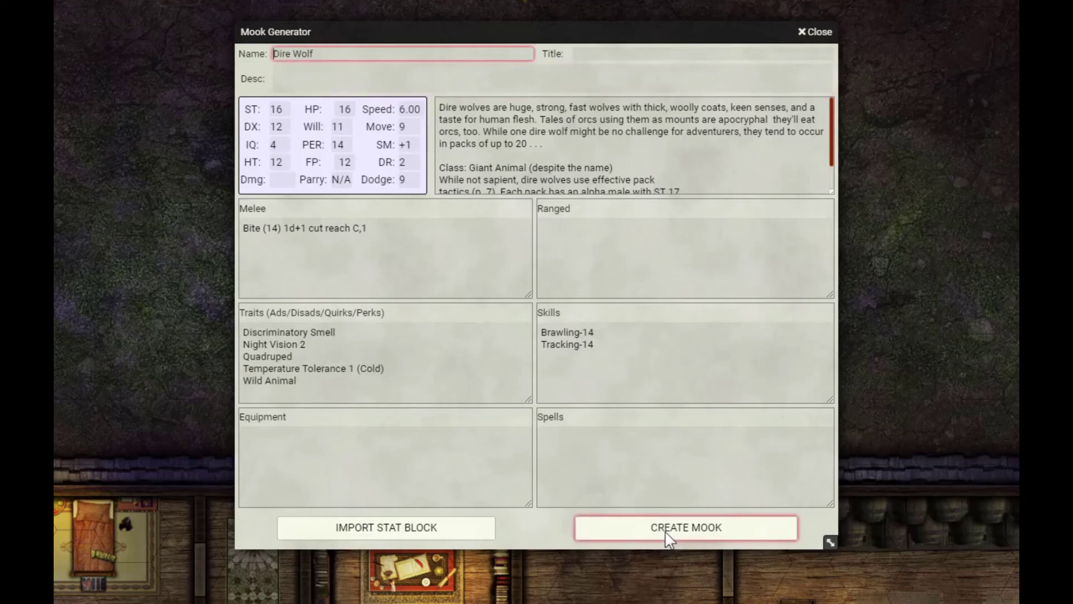
click(669, 538)
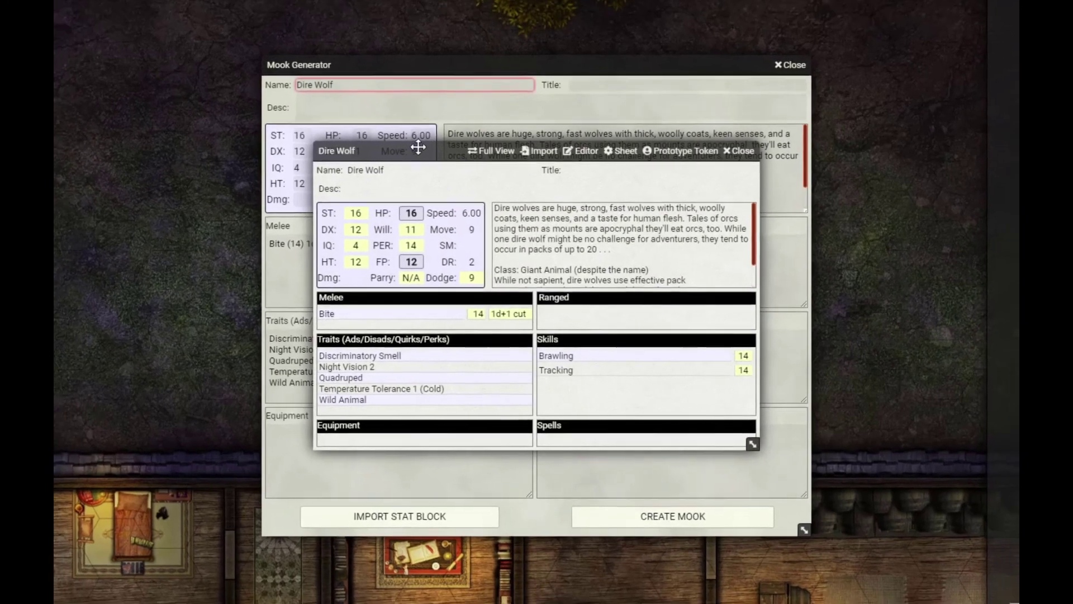
drag(413, 118, 106, 2)
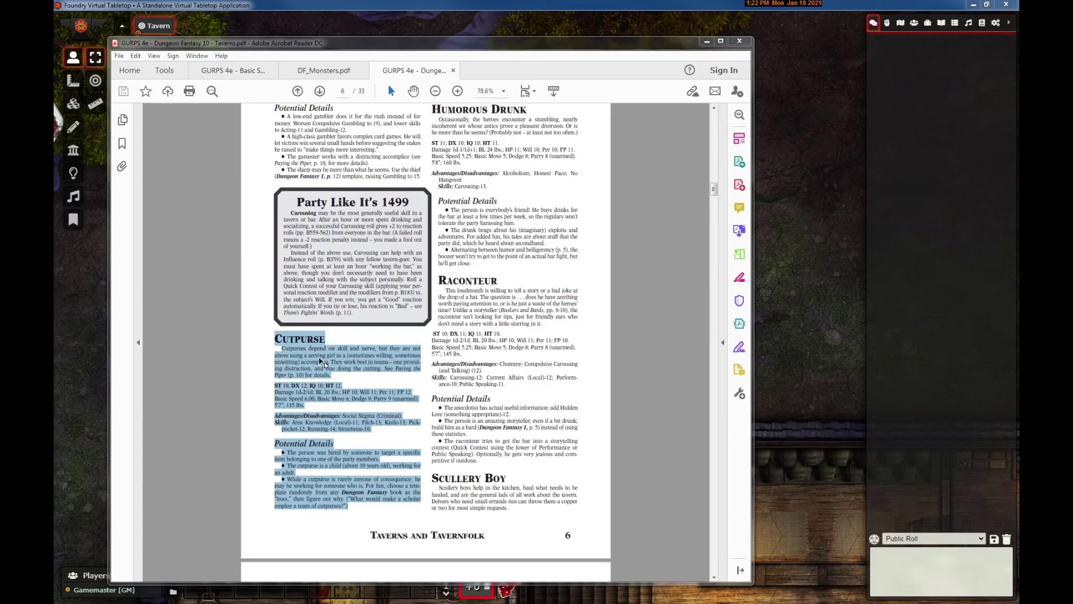
right_click(322, 361)
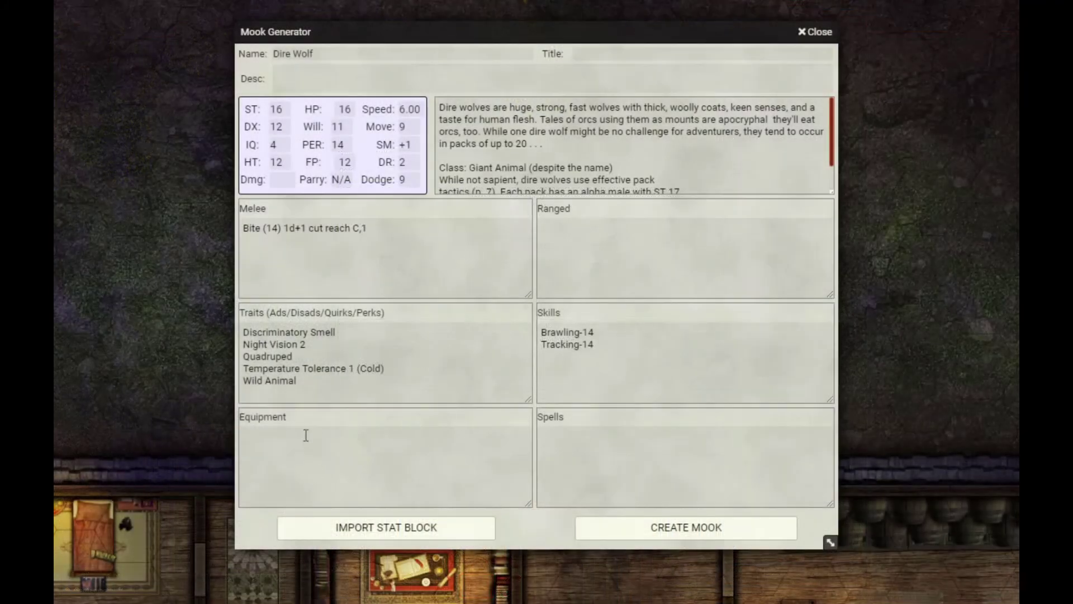
Paste the Cutpurse stat block over the Dire Wolf text and import it
click(387, 528)
key(ctrl+a)
text(CUTPURSE Cutpurses depend on skill and nerve, but they are not above using a serving girl as a (sometimes willing, sometimes unwitting) accomplice. They work best in teams – one providing distraction, and one doing the cutting. See Paying the Piper (p. 10) for details. ST 10; DX 12; IQ 10; HT 12. Damage 1d-2/1d; BL 20 lbs.; HP 10; Will 11; Per 11; FP 12. Basic Speed 6.00; Basic Move 6; Dodge 9; Parry 9 (unarmed). 5’7"; 135 lbs. Advantages/Disadvantages: Social Stigma (Criminal). Skills: Area Knowledge (Local)-11; Filch-13; Knife-13; Pickpocket- 12; Running-14; Streetwise-10. Potential Details • The person was hired by someone to target a specific item belonging to one of the party members. • The cutpurse is a child (about 10 years old), working for an adult. • While a cutpurse is rarely anyone of consequence, he may be working for someone who is. For fun, choose a template randomly from any Dungeon Fantasy book as the "boss," then figure out why. ("What would make a scholar employ a team of cutpurses?"))
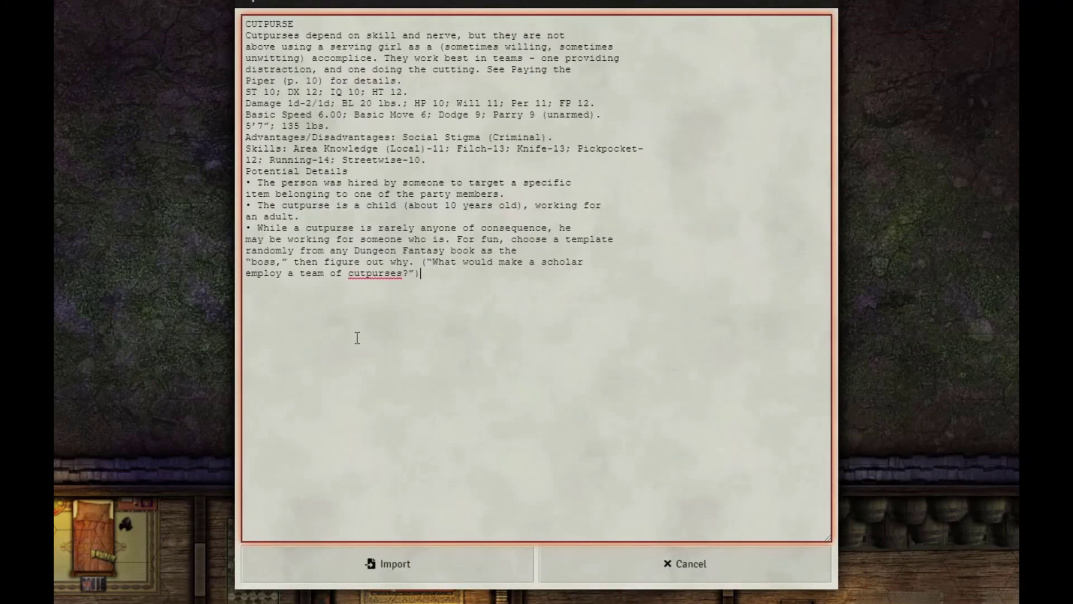
click(382, 564)
Examine the stray 'lbs.;' and '(unarmed).' description text and the unrecognized Melee attack
click(559, 167)
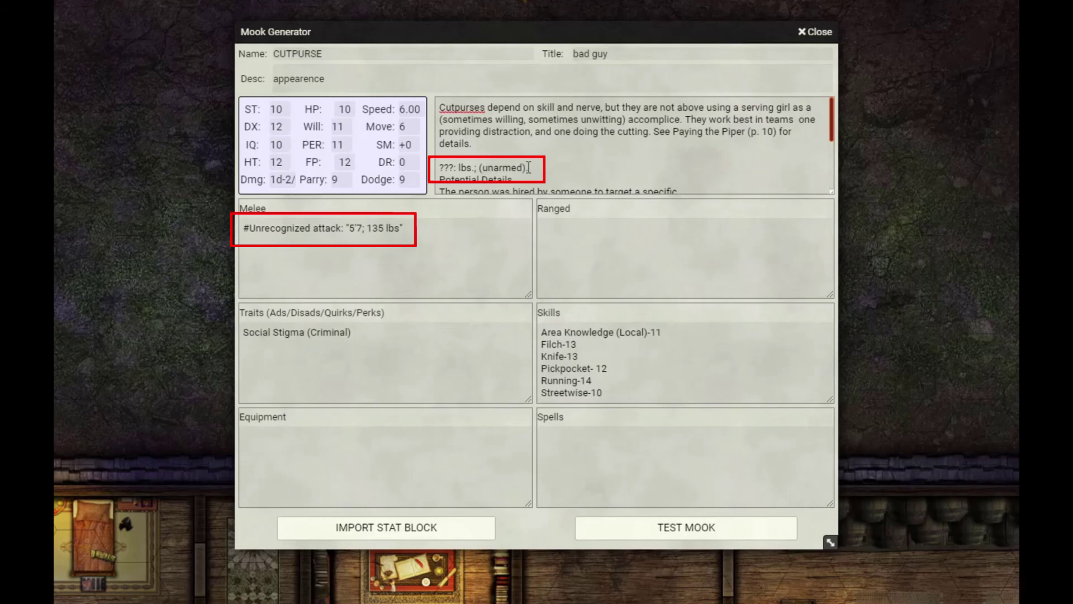
drag(457, 168, 476, 167)
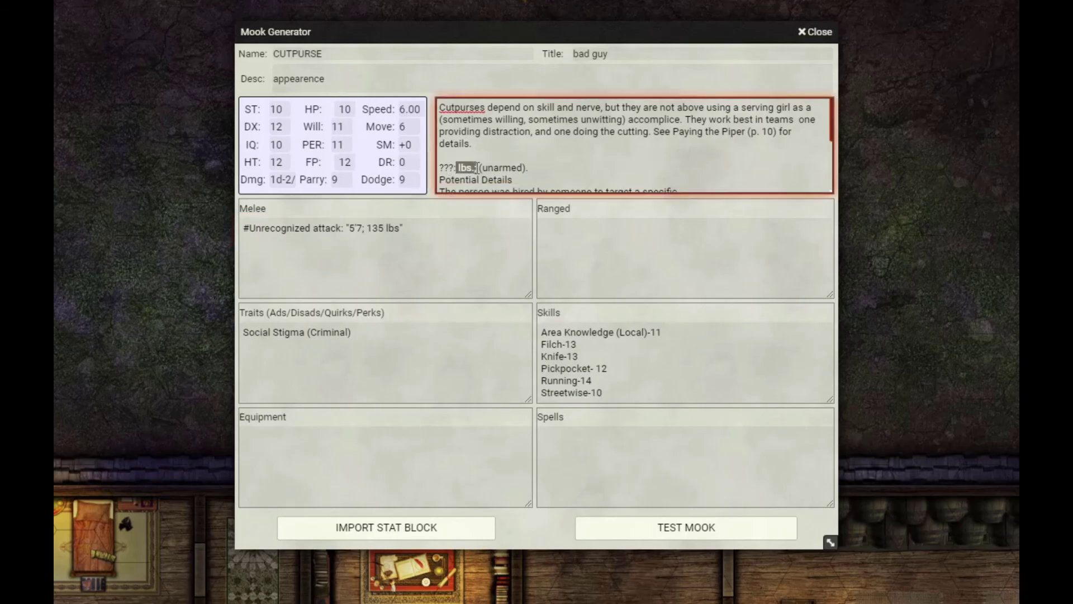
drag(556, 168, 479, 168)
drag(408, 228, 190, 232)
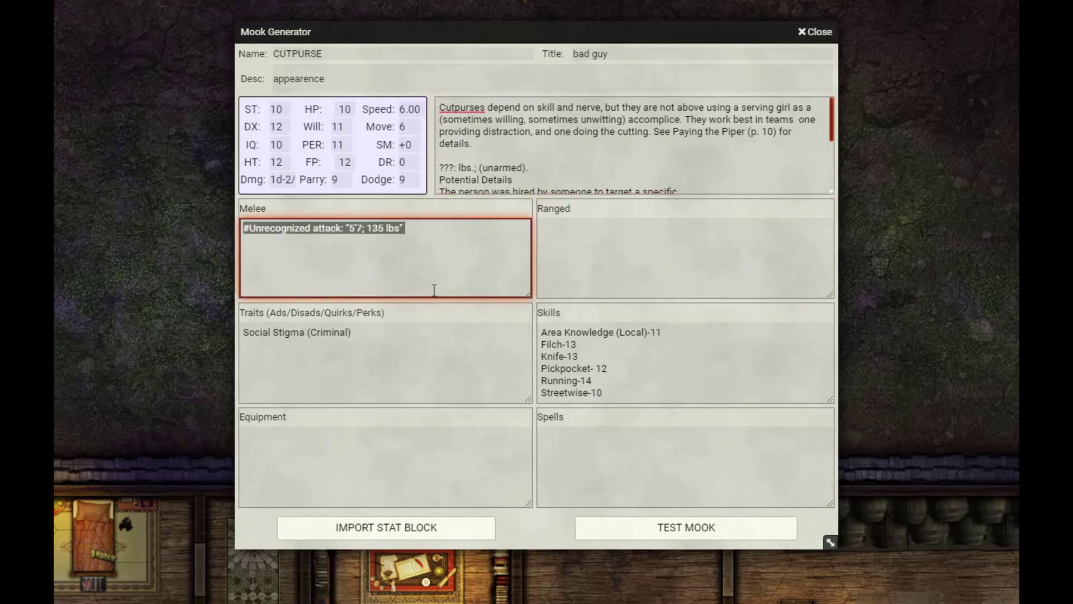
click(249, 228)
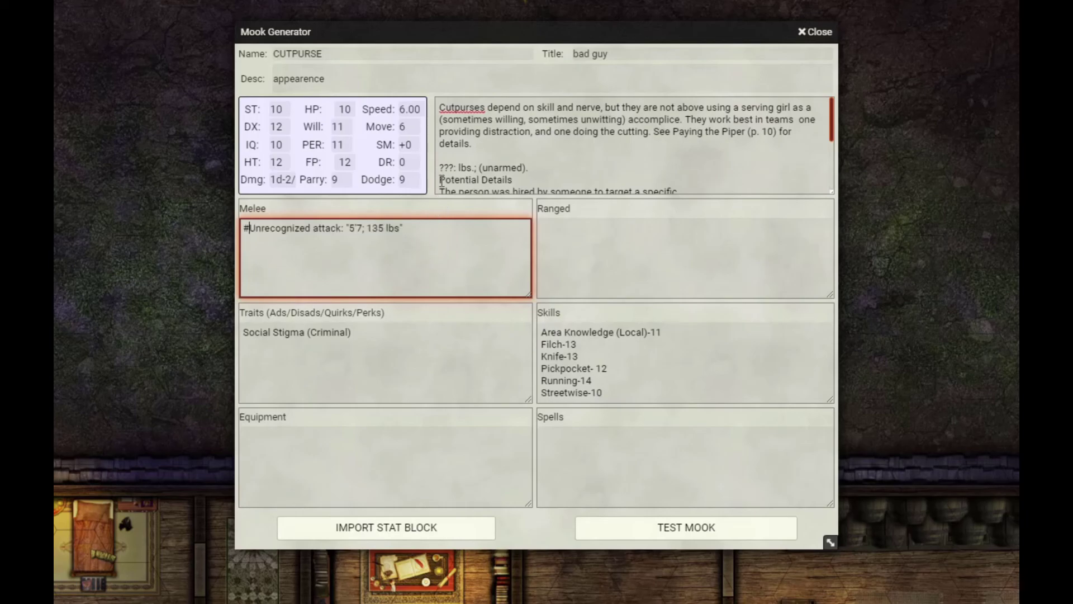
click(366, 530)
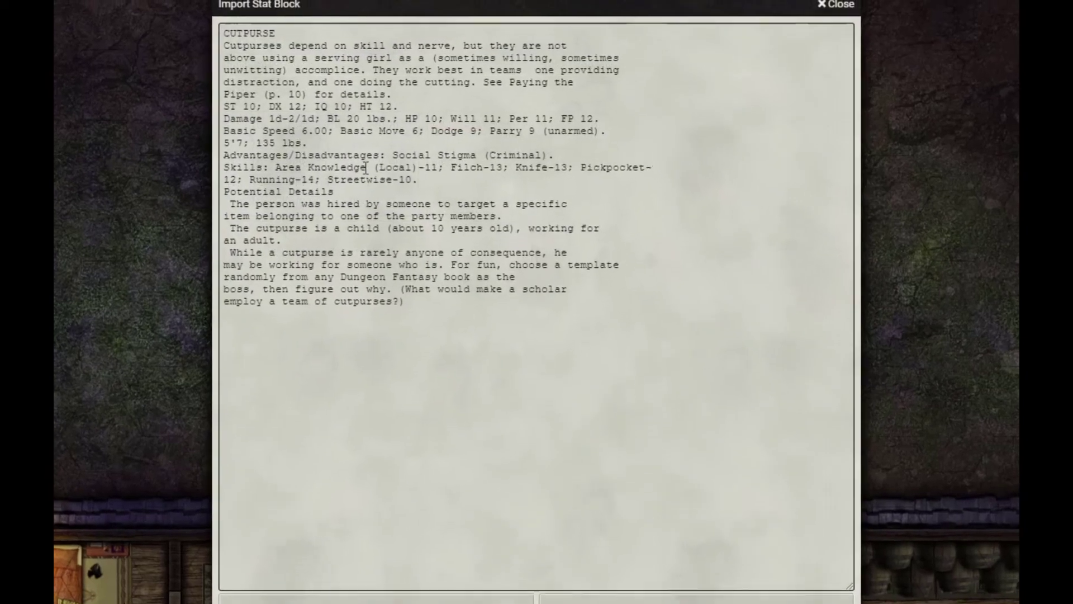
click(363, 120)
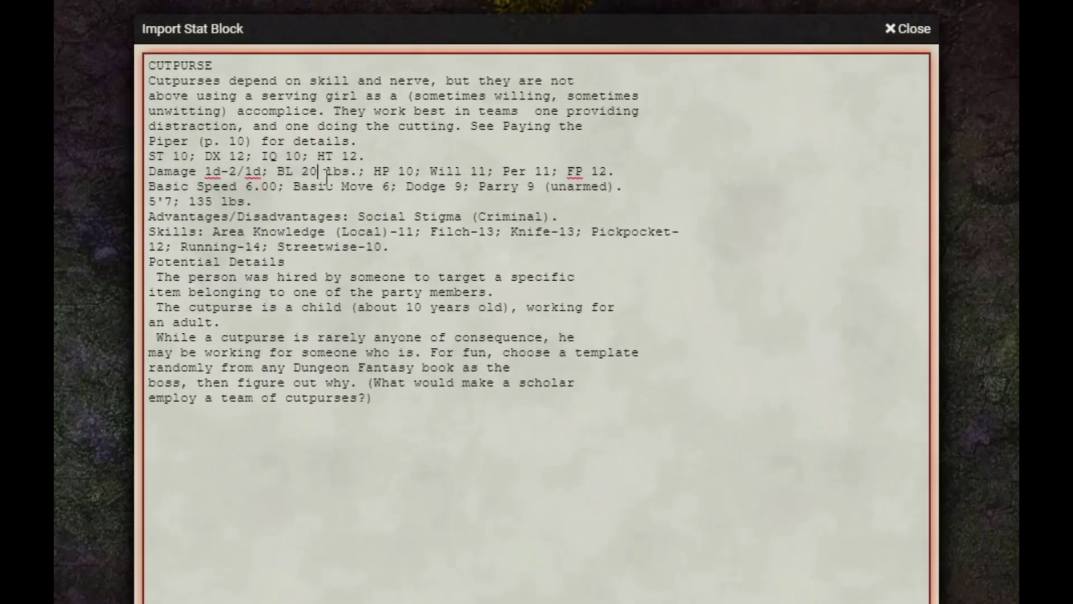
drag(318, 172, 358, 172)
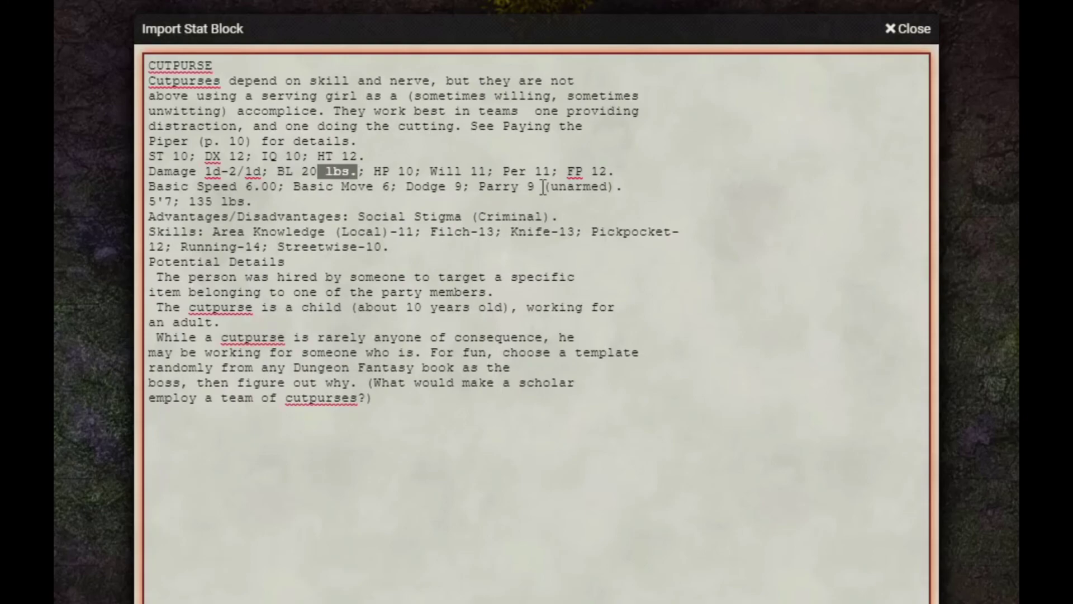
drag(543, 187, 615, 188)
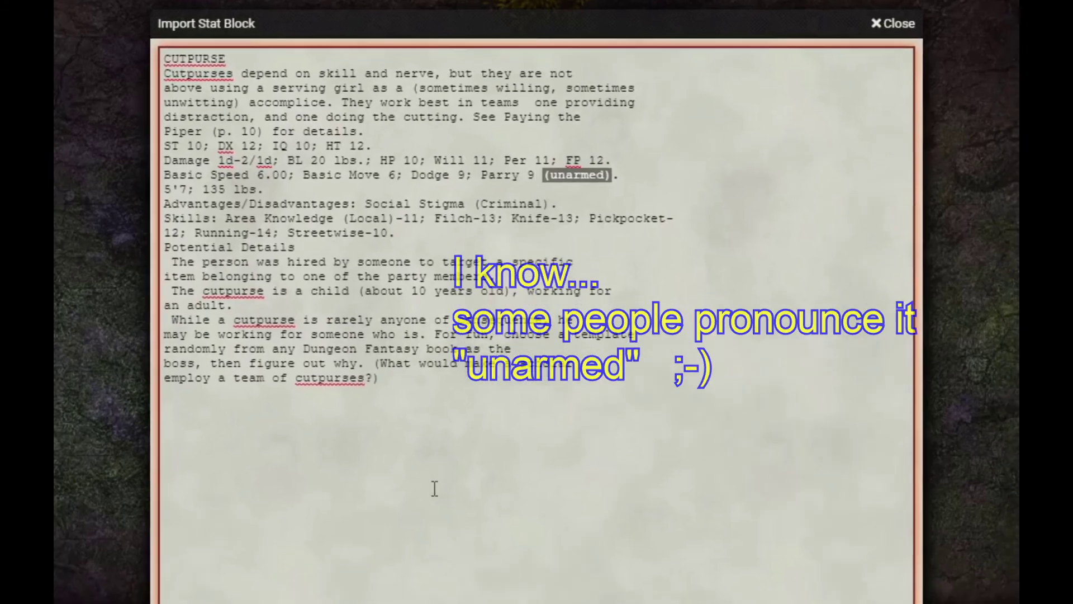
click(400, 601)
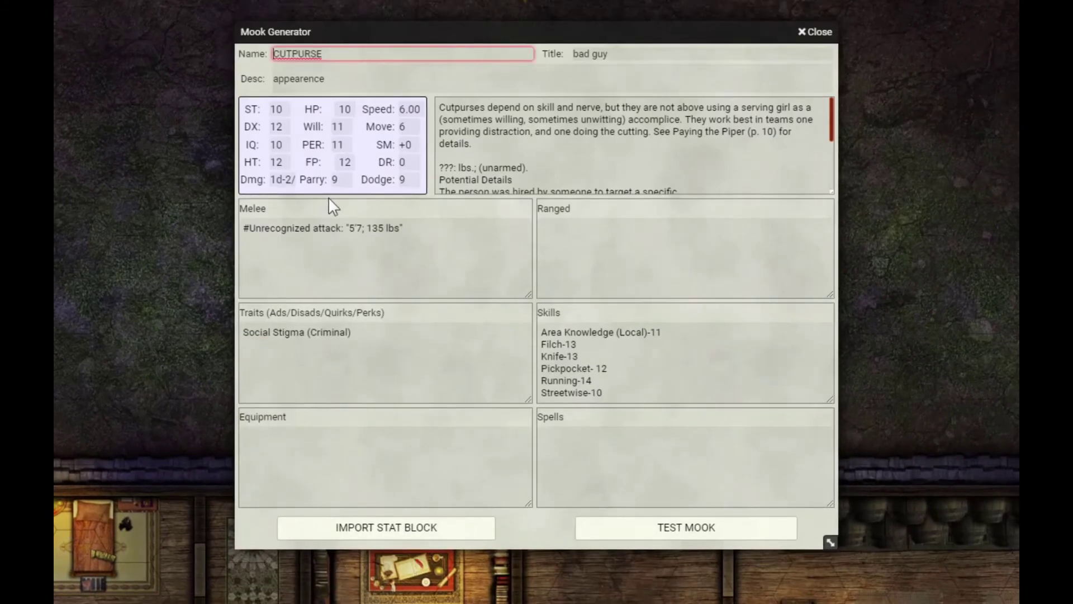
Delete the stray '???: lbs.; (unarmed).' description line and the unrecognized Melee attack
drag(348, 179, 312, 180)
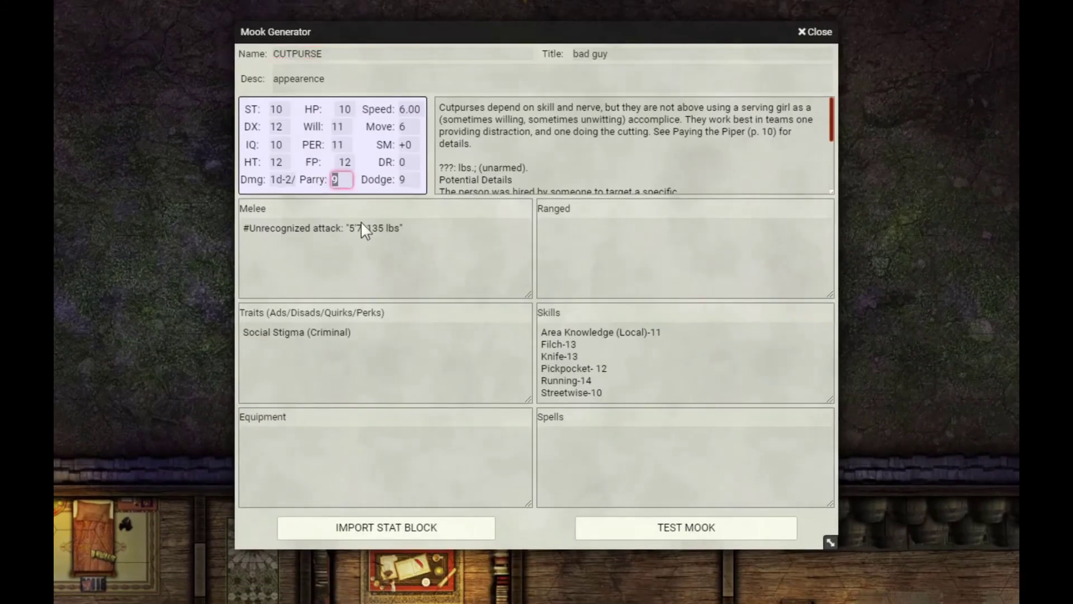
drag(423, 223, 217, 225)
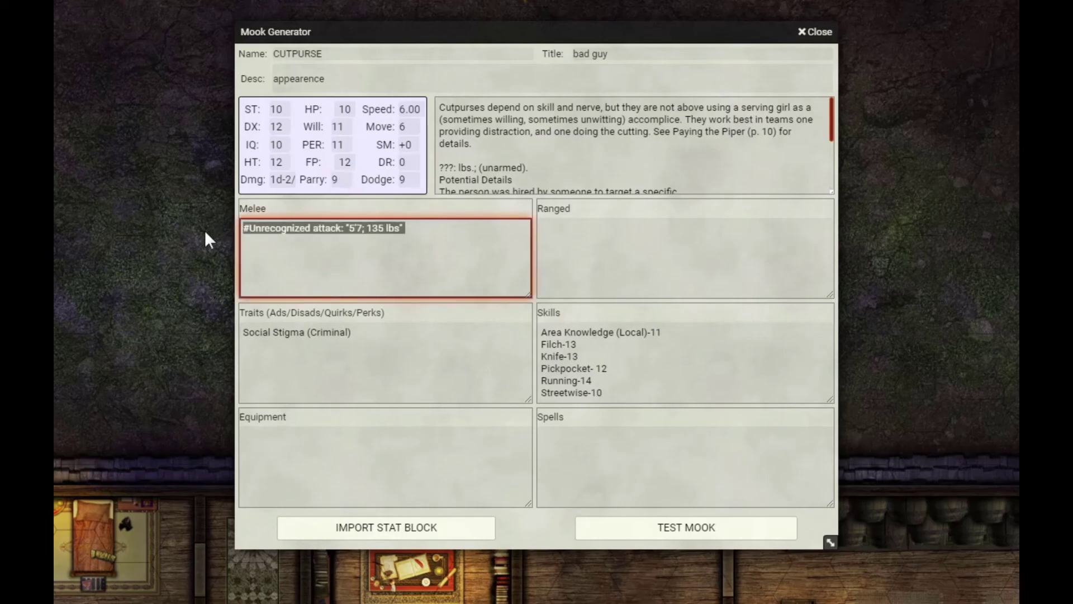
click(659, 526)
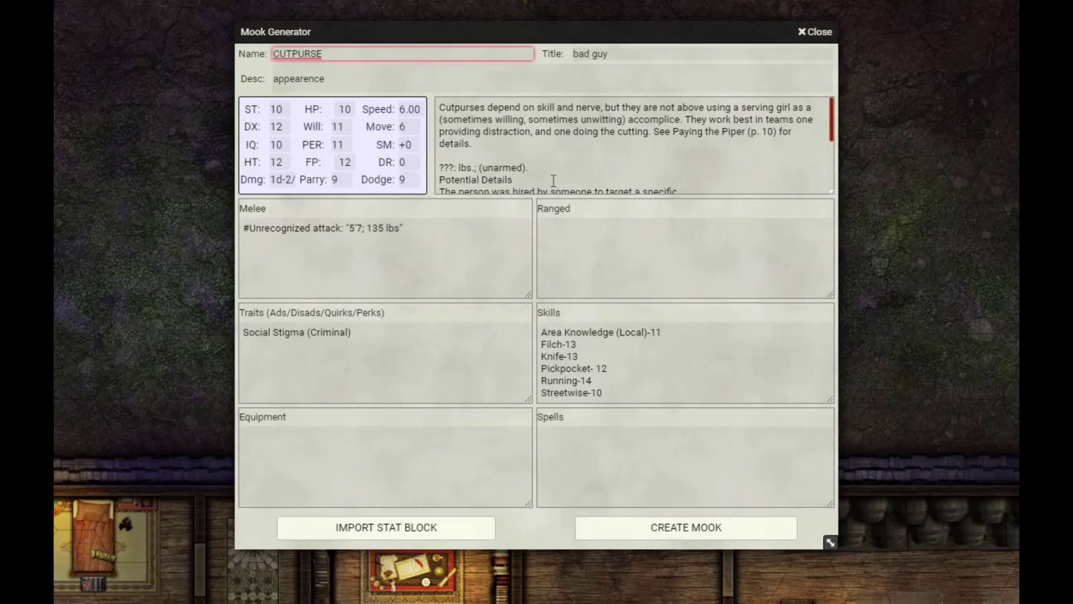
drag(541, 168, 400, 166)
key(BackSpace)
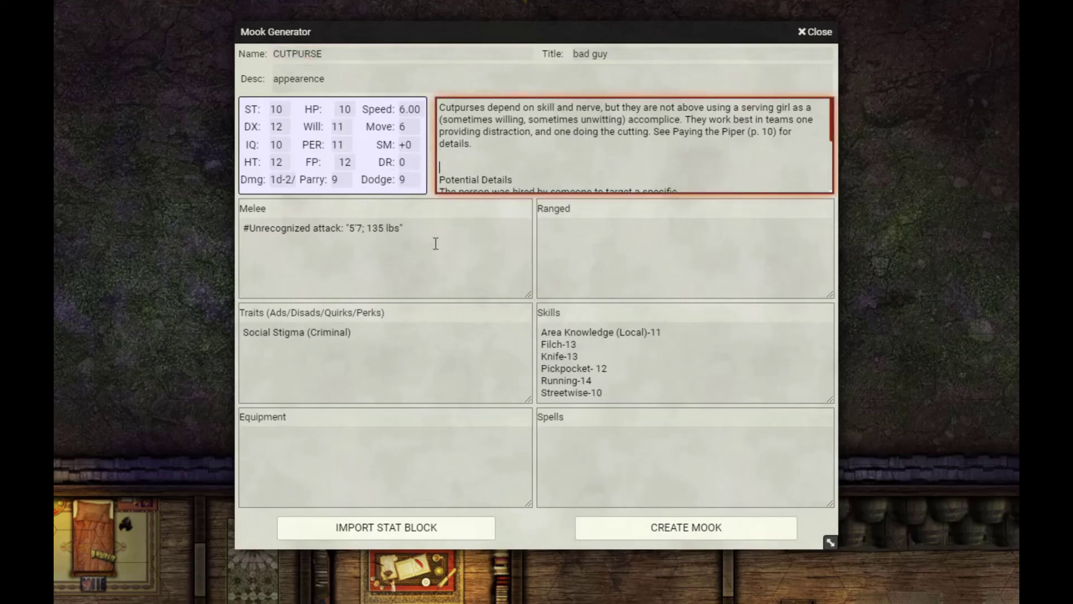
drag(434, 243, 233, 198)
key(BackSpace)
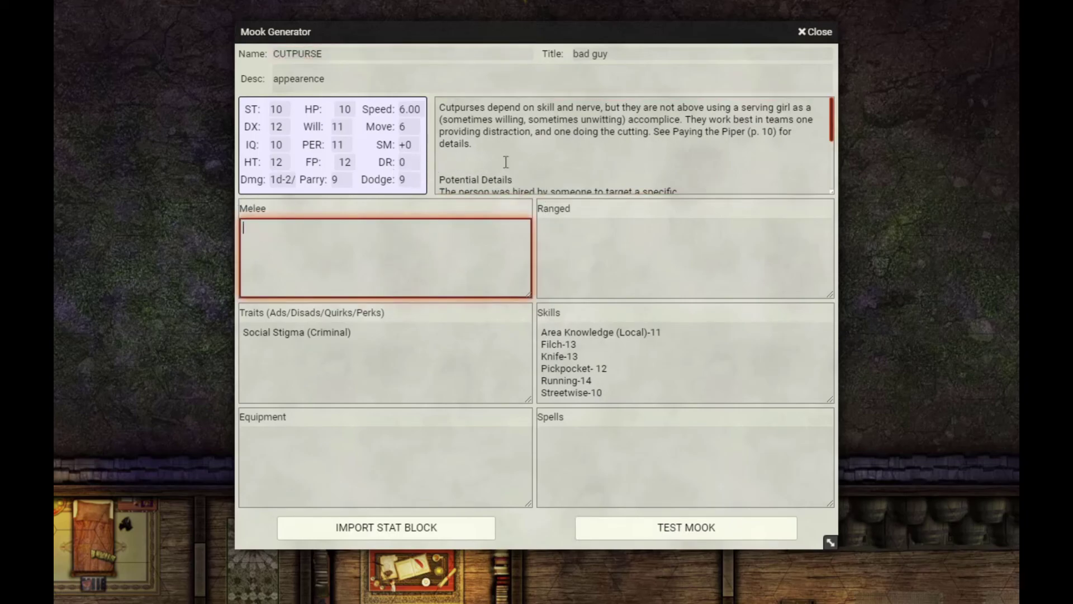
Test and create the Cutpurse, zoom the interface out slightly, and move its sheet aside
click(687, 537)
click(688, 530)
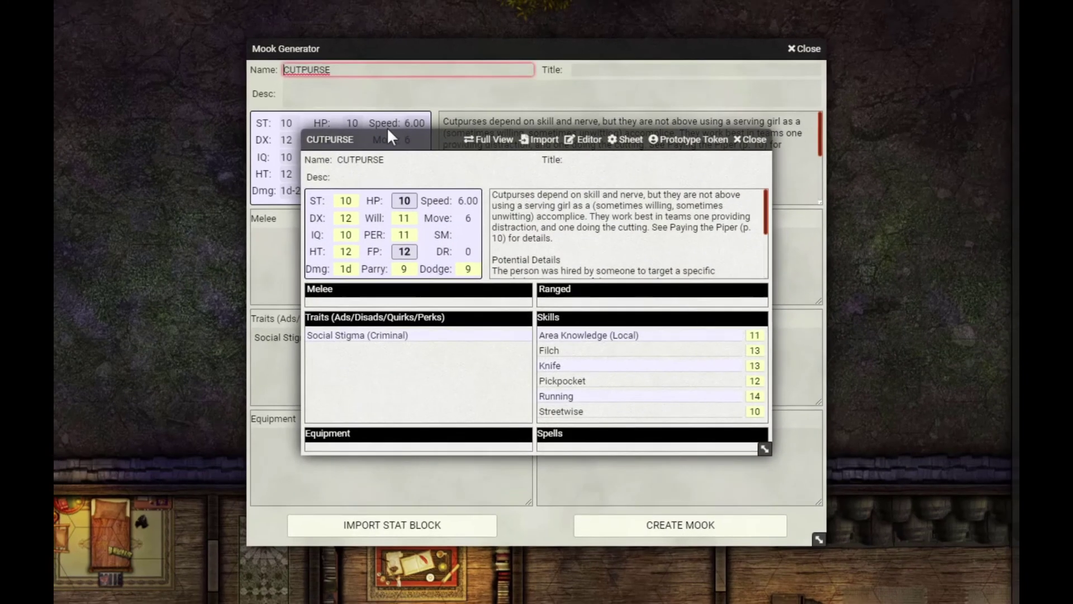
key(ctrl+minus)
drag(389, 131, 185, 72)
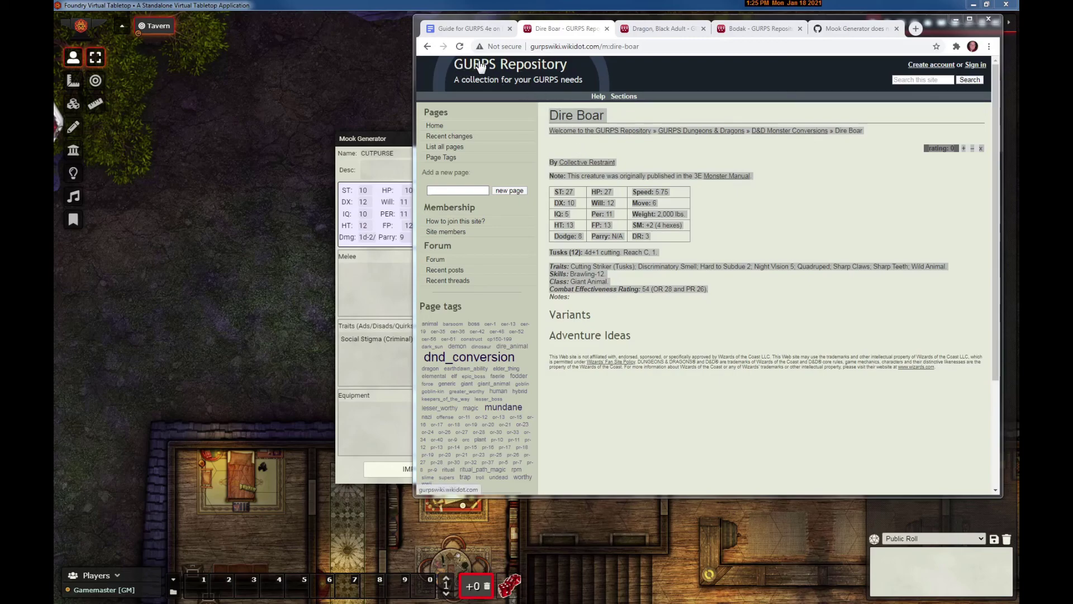
Copy the Dire Boar stat block from the browser and import it over the Cutpurse text
right_click(592, 119)
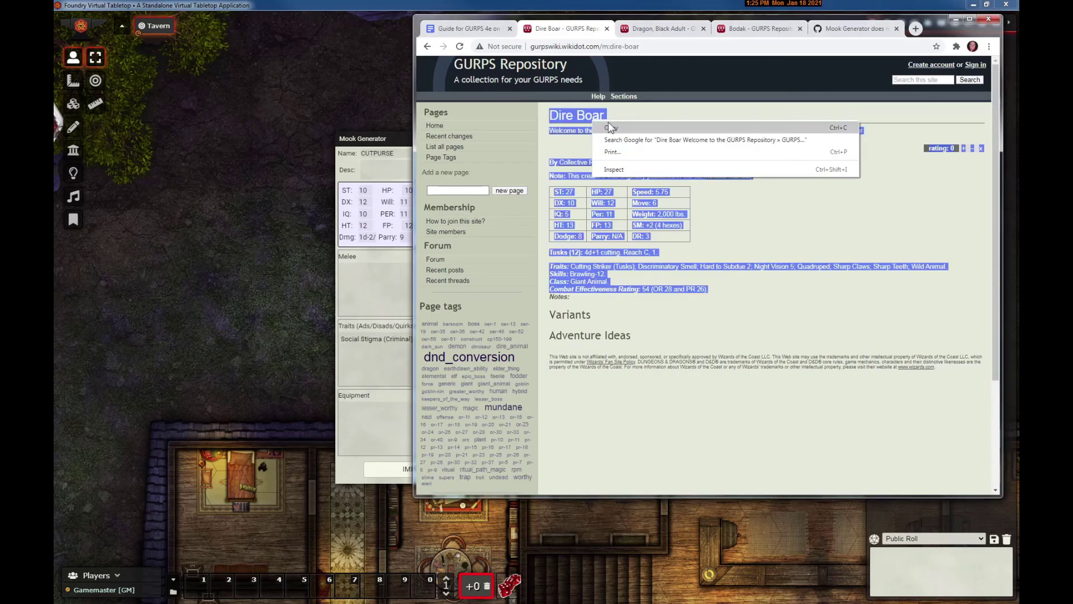
click(611, 128)
click(378, 429)
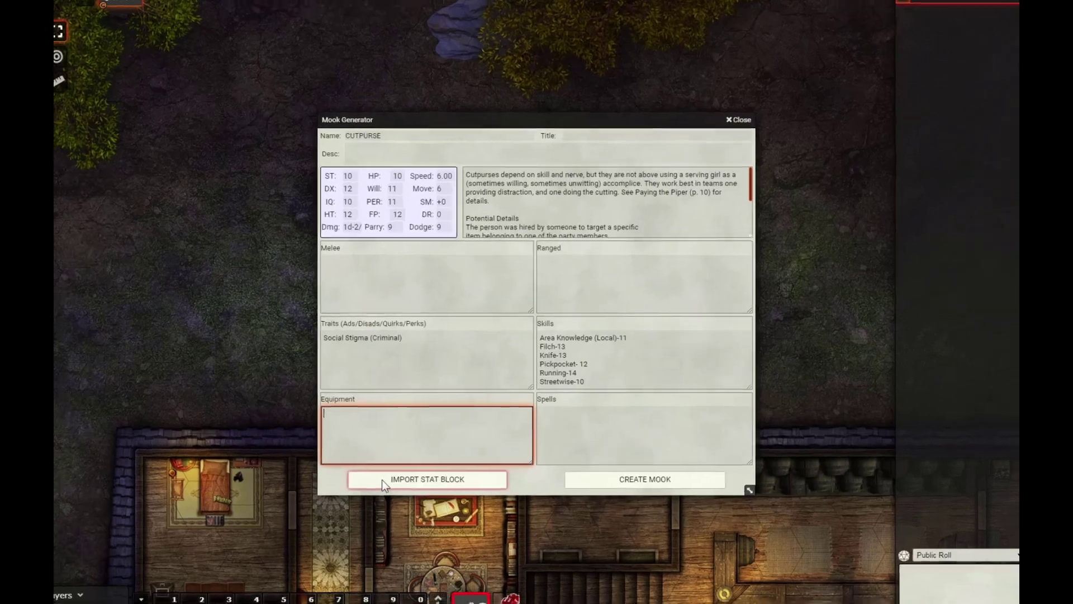
click(394, 469)
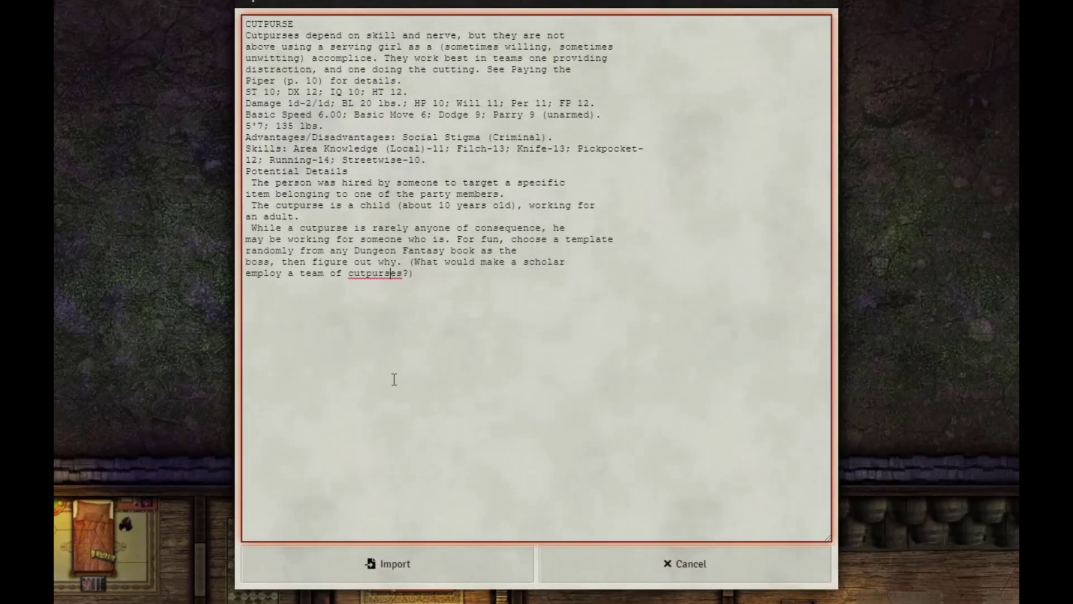
key(ctrl+a)
key(ctrl+v)
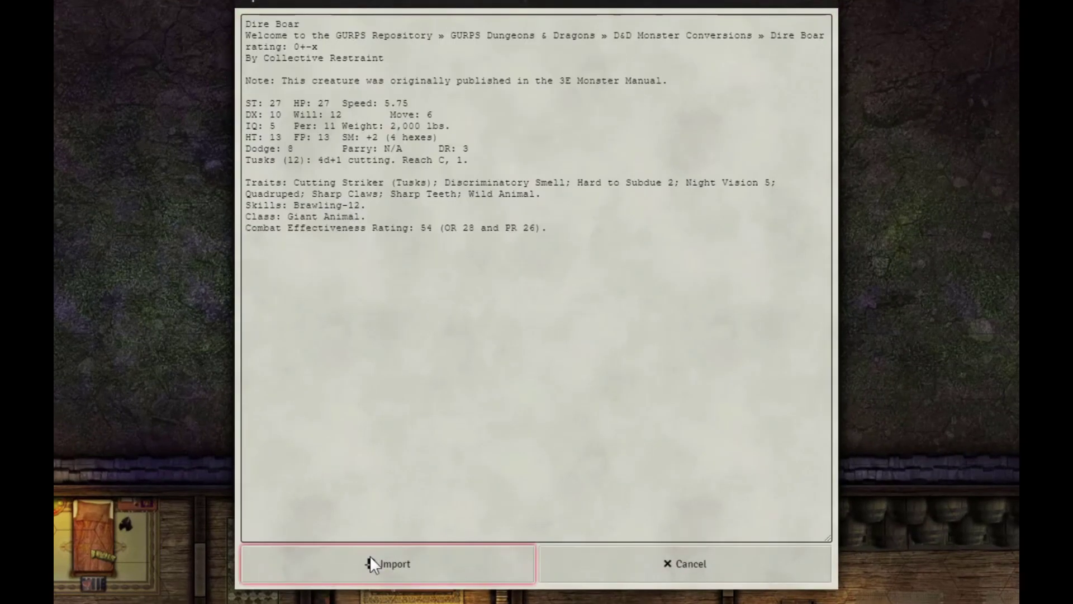
click(369, 559)
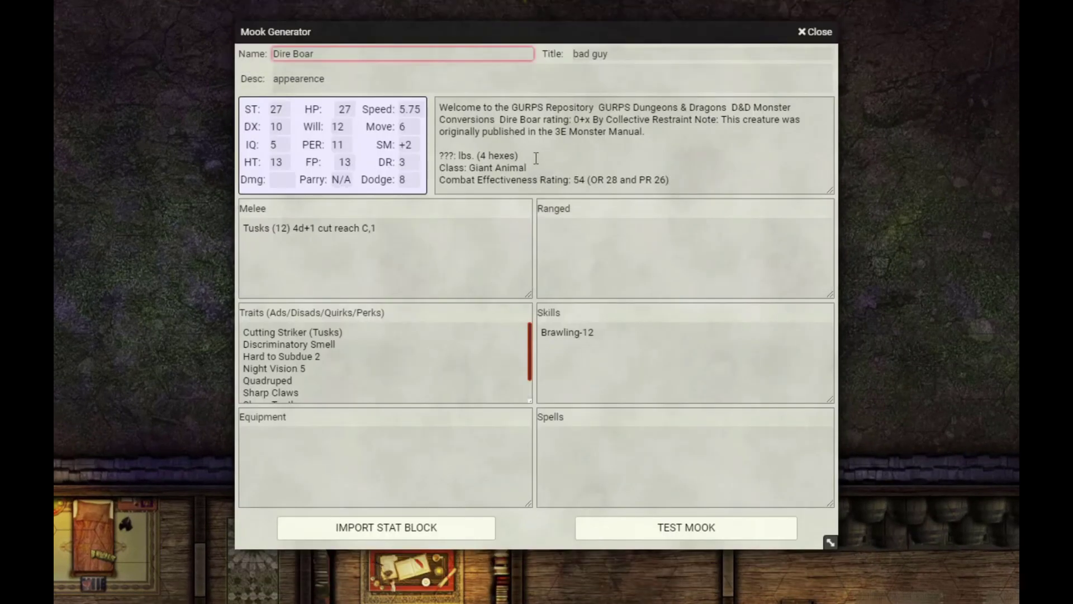
Delete the stray '???: lbs. (4 hexes)' line, then test and create the Dire Boar
drag(535, 155, 431, 153)
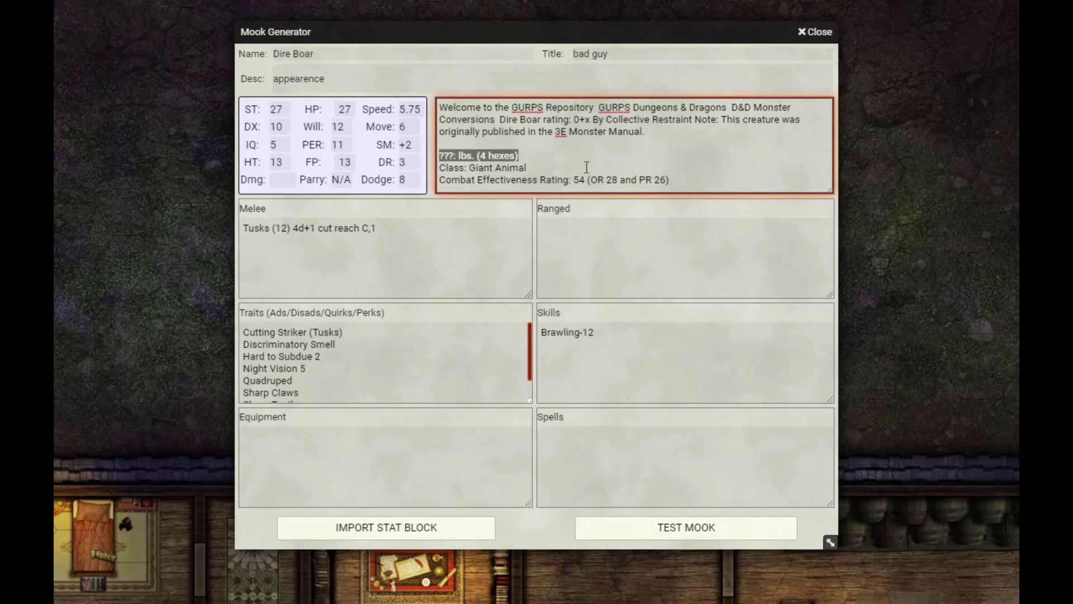
key(BackSpace)
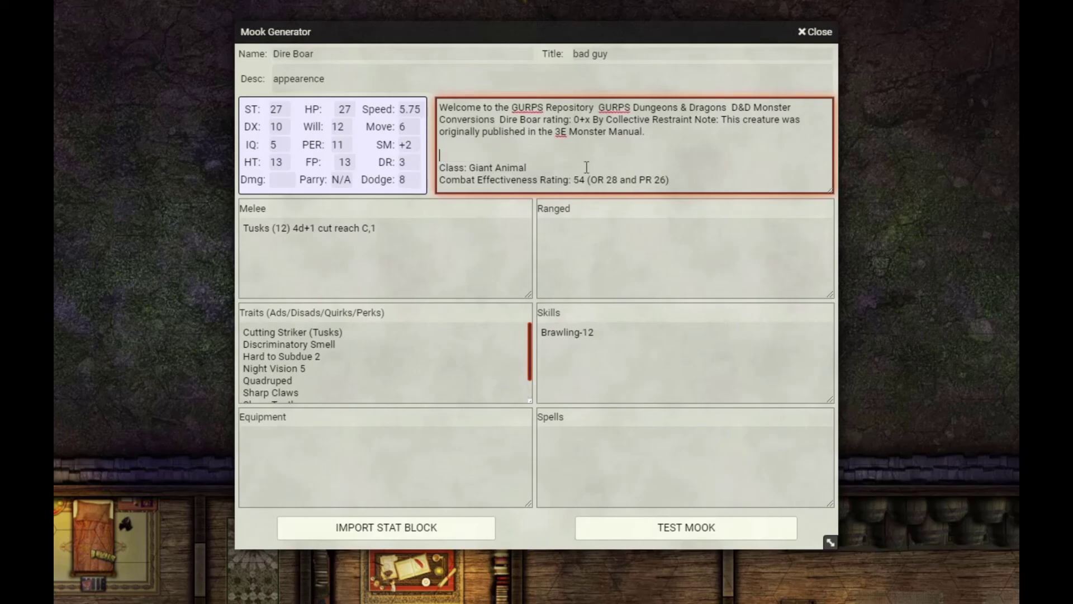
key(BackSpace)
click(692, 537)
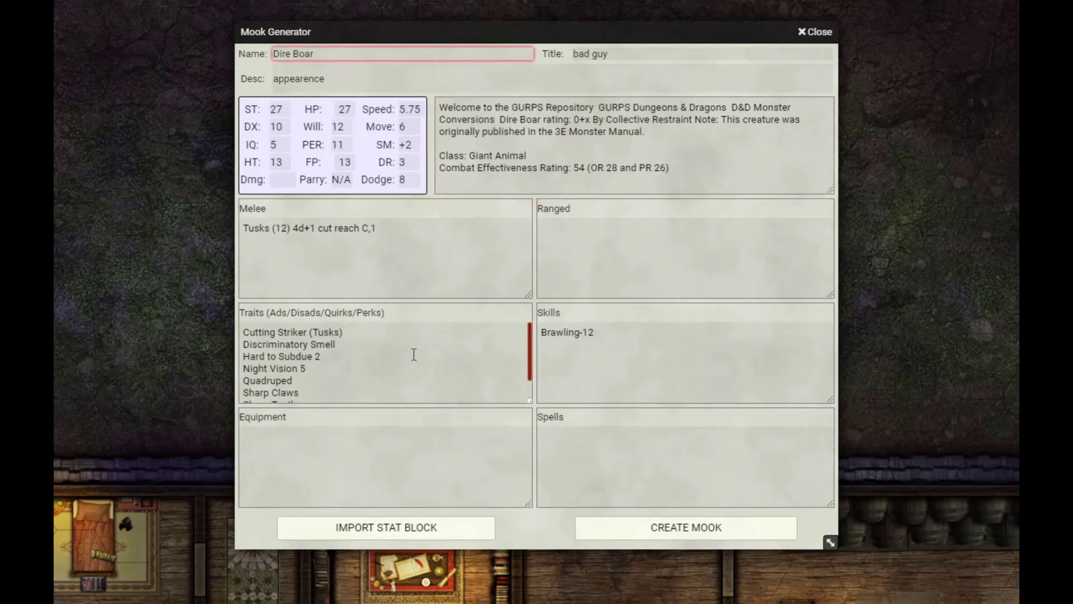
click(653, 524)
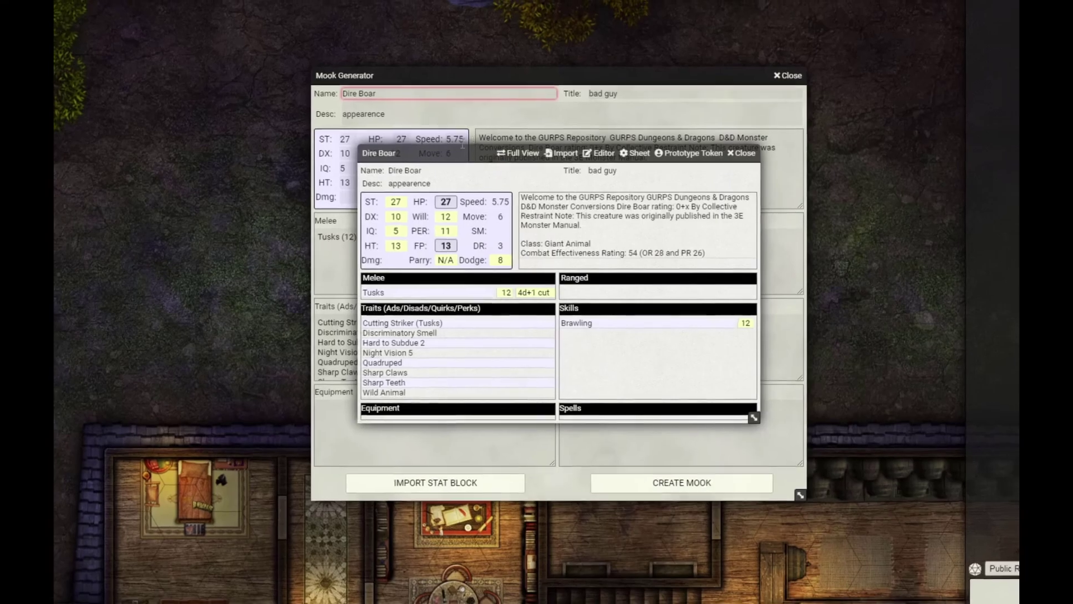
drag(437, 145, 198, 45)
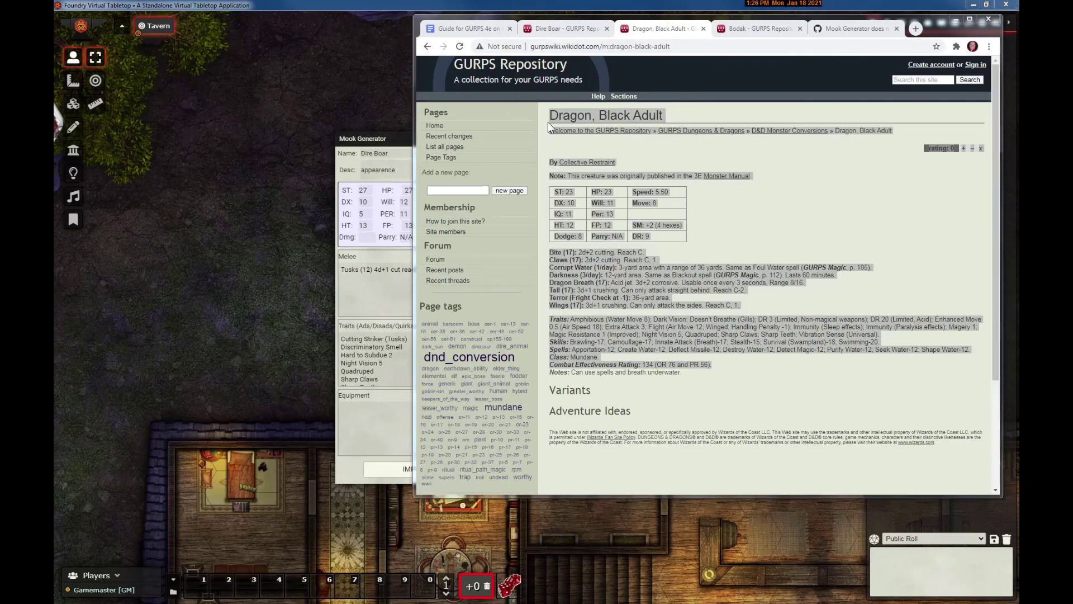
Paste the copied Dragon, Black Adult stat block and delete its stray '???: (4 hexes)' line
right_click(572, 116)
click(588, 124)
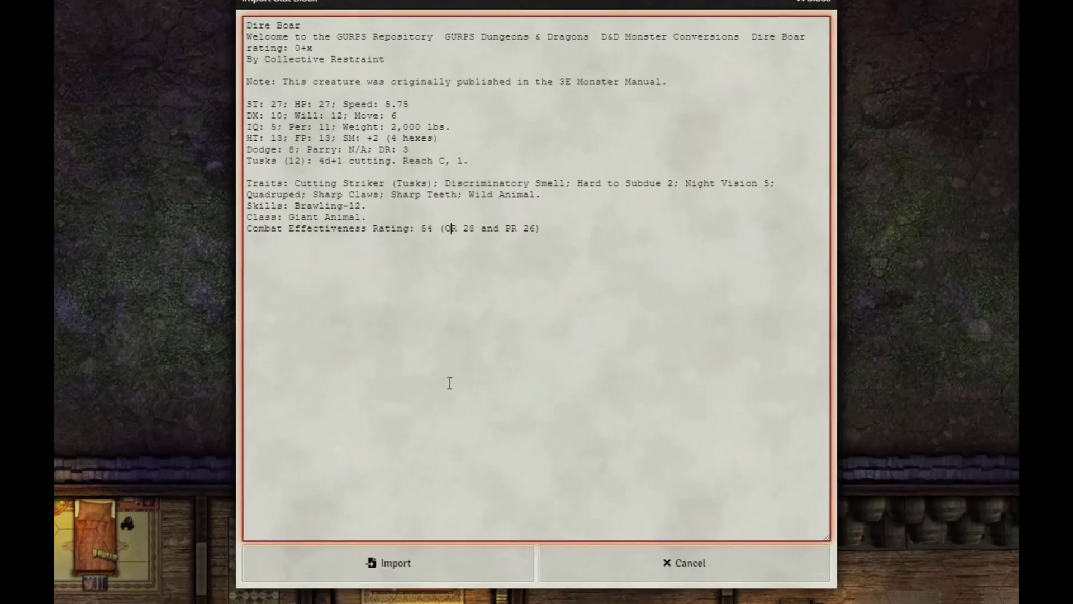
key(ctrl+a)
key(ctrl+v)
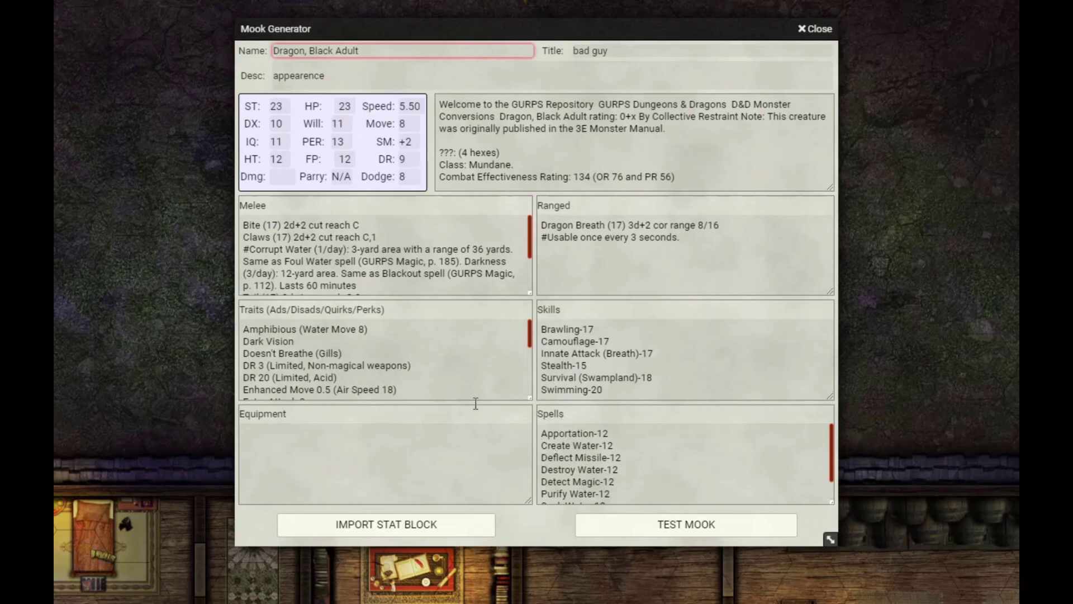
drag(514, 151, 438, 153)
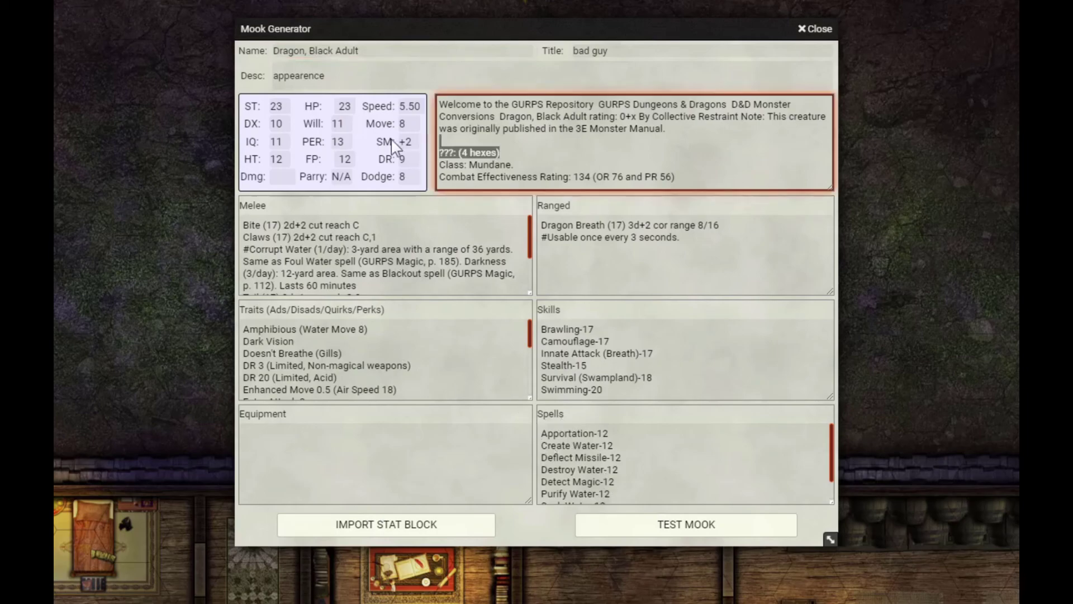
key(BackSpace)
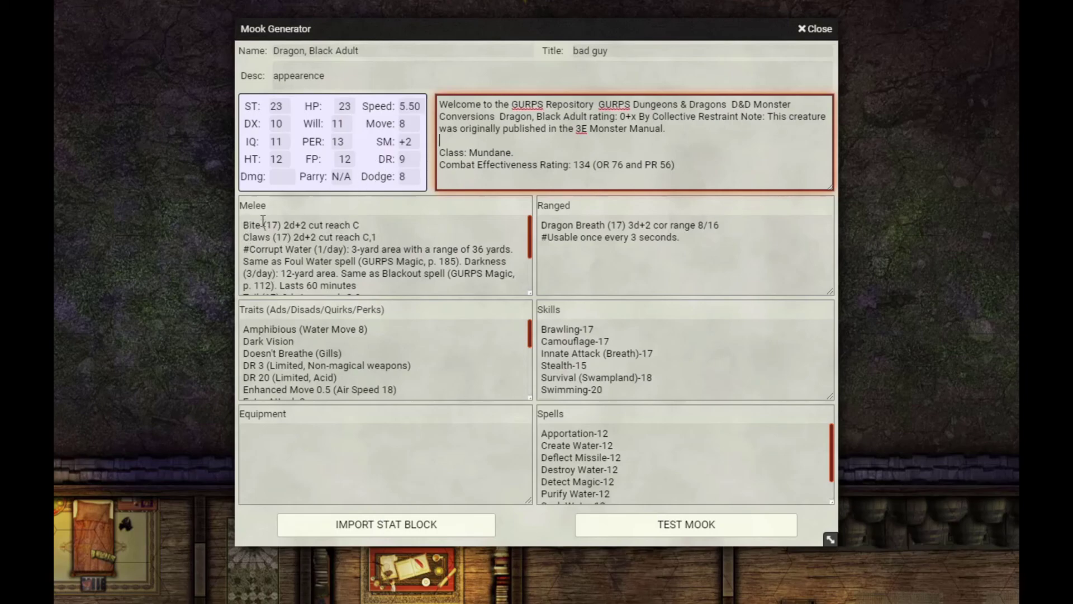
Move the Corrupt Water and Darkness text from Melee to the end of the description
click(247, 246)
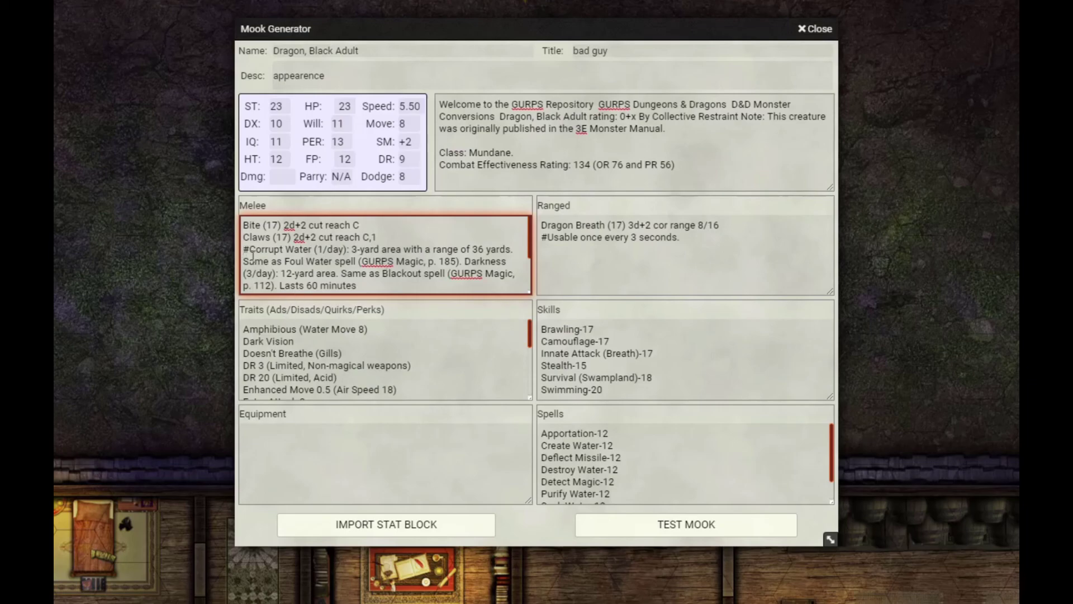
drag(244, 254, 378, 249)
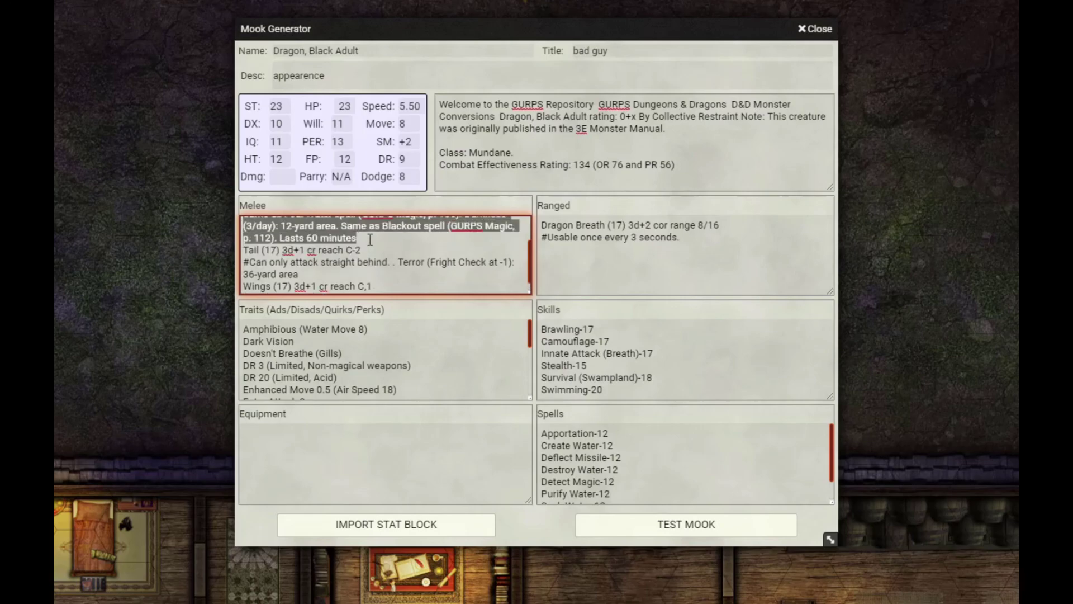
key(BackSpace)
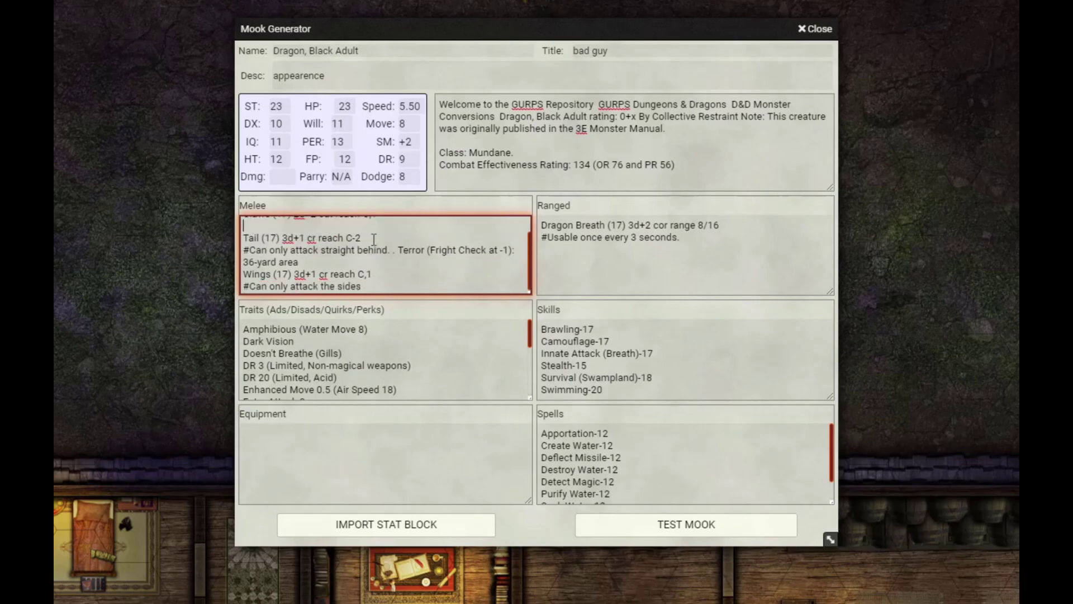
click(525, 185)
key(Return)
key(ctrl+v)
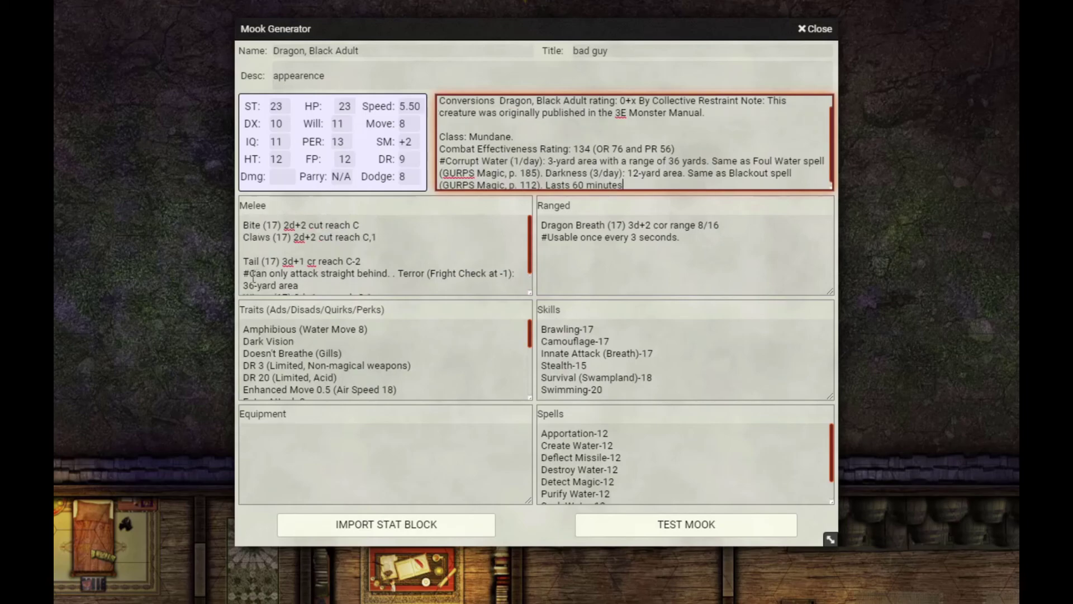
click(260, 276)
key(Return)
key(ctrl+v)
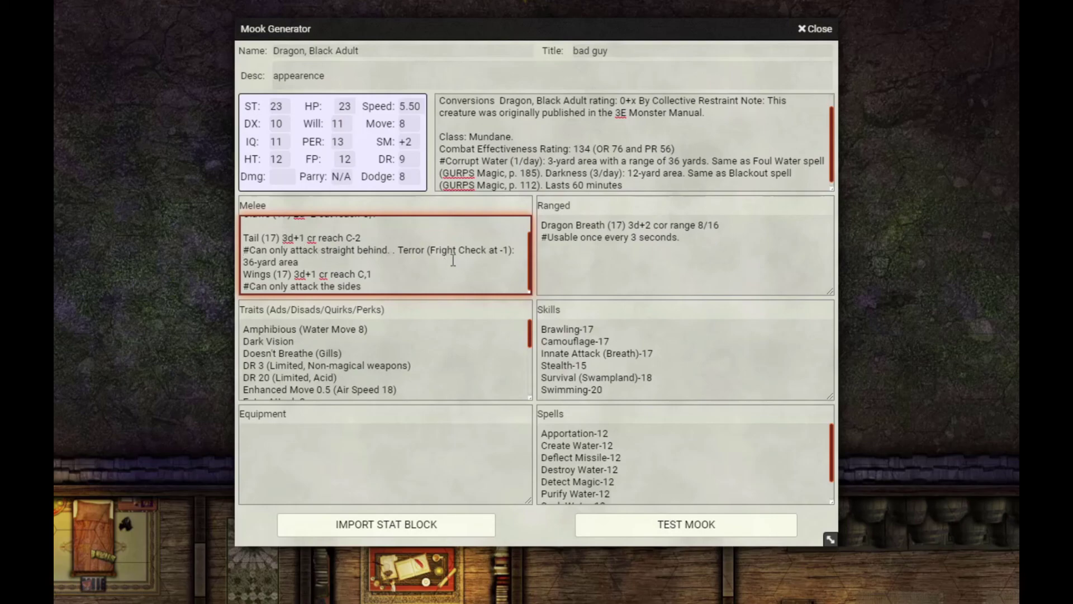
Rewrite Terror's '(Fright Check at -1):' note as '[Fright Check-1]'
click(432, 251)
key(BackSpace)
key(ctrl+Right)
key(ctrl+Right)
key(Delete)
key(Delete)
key(Delete)
key(Delete)
key(Right)
key(Right)
key(Delete)
key(Delete)
text(])
key(Down)
Leave the '#Usable once every 3 seconds.' ranged note, then test and create the Dragon, Black Adult
click(577, 241)
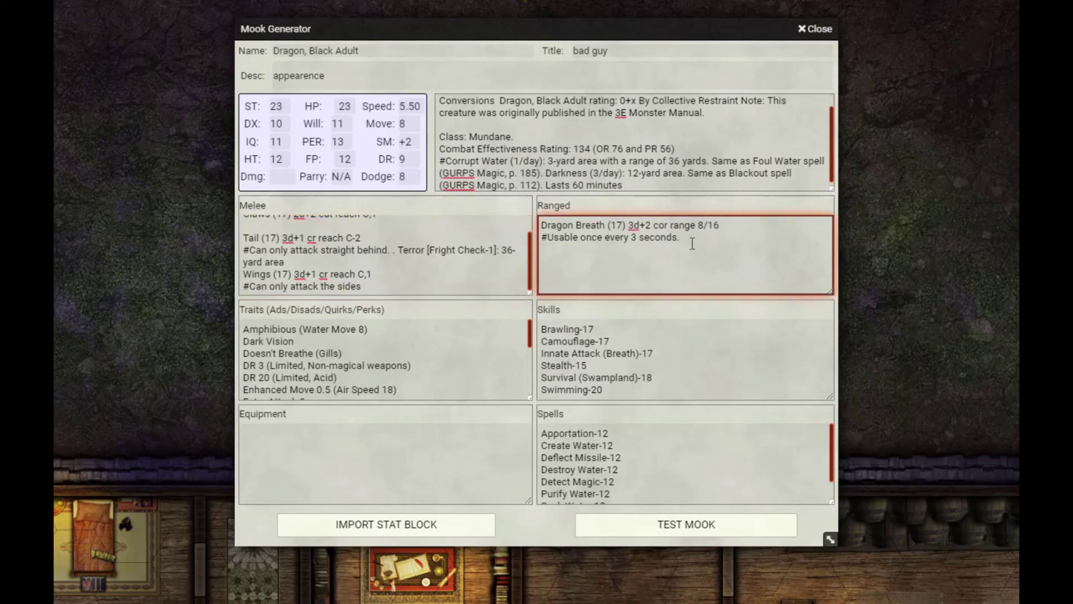
drag(693, 242, 509, 239)
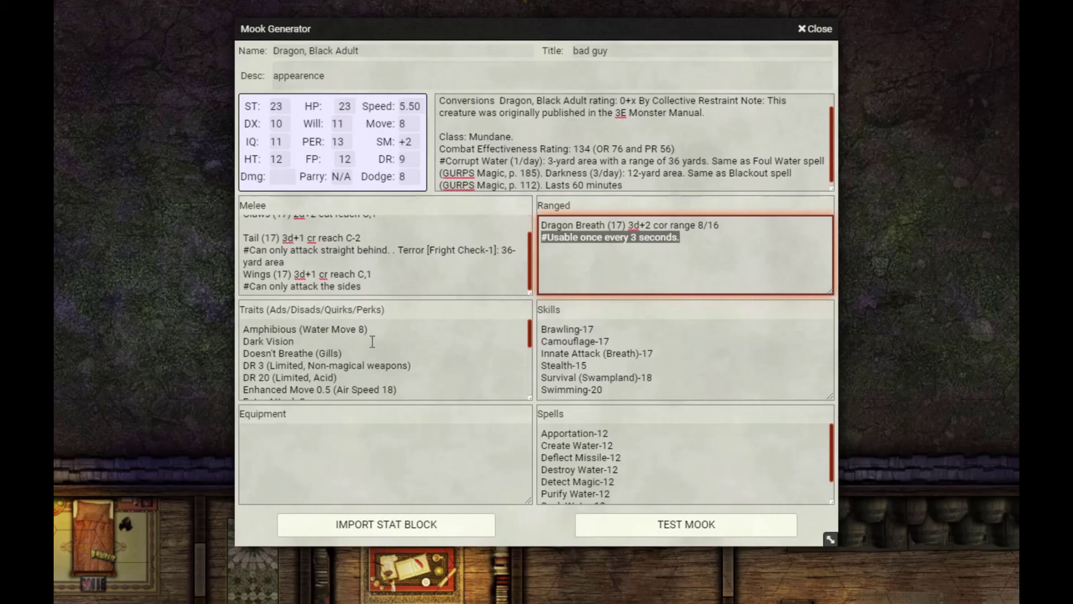
click(704, 474)
scroll(704, 475, down, 1)
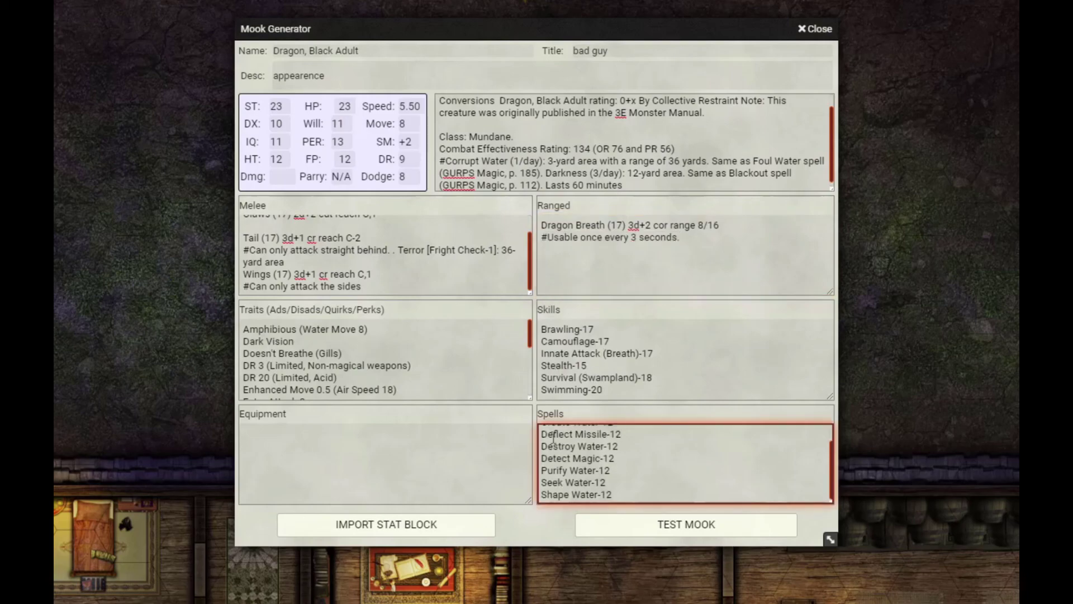
click(688, 534)
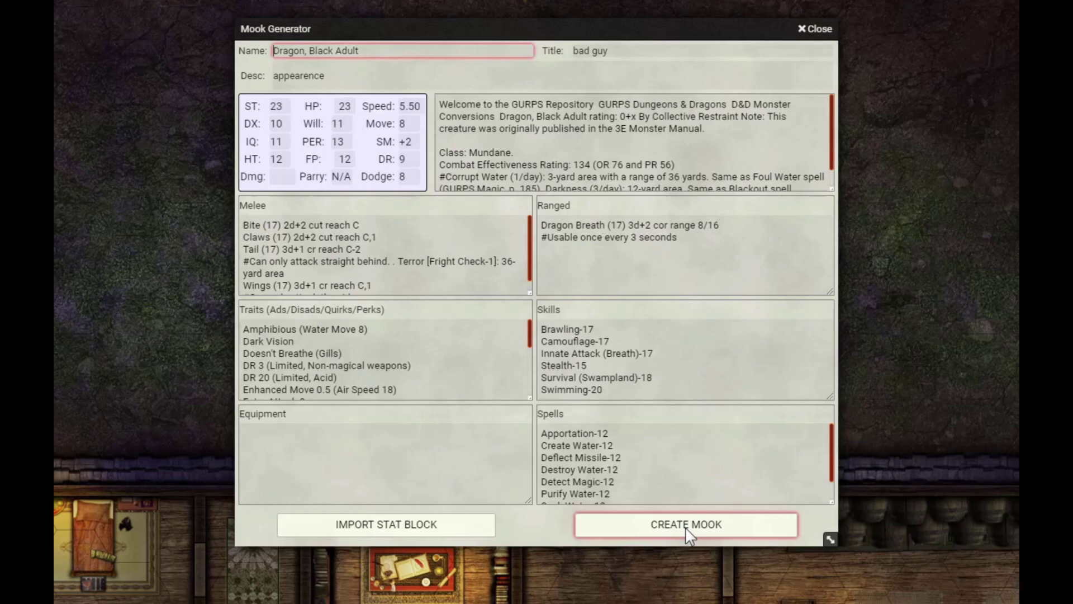
click(688, 526)
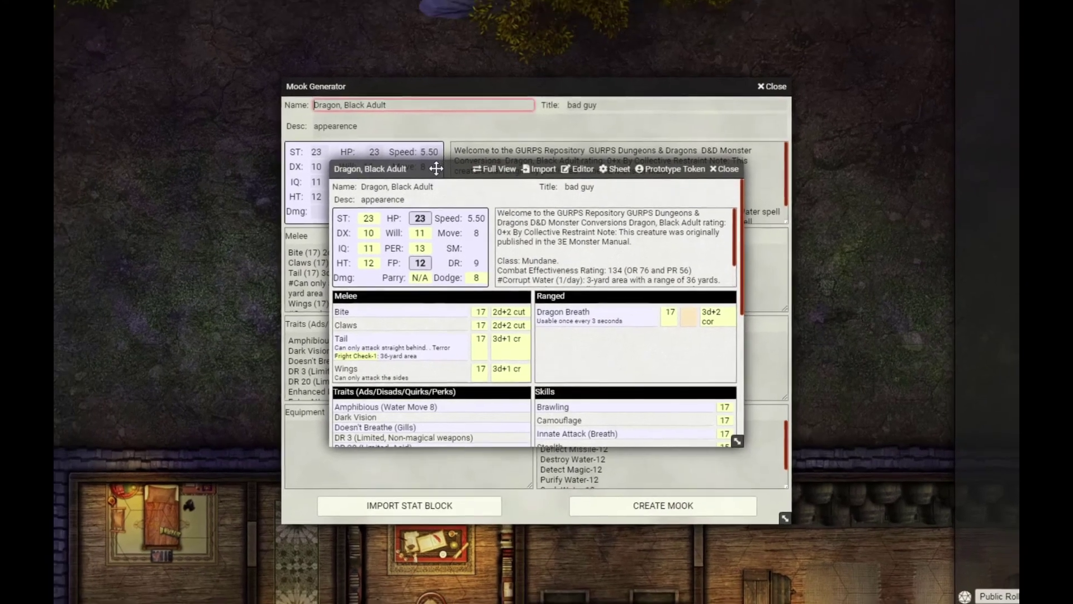
Move the dragon sheet to the upper left, enlarge it, and switch it to full layout
drag(436, 169, 189, 45)
drag(475, 304, 706, 525)
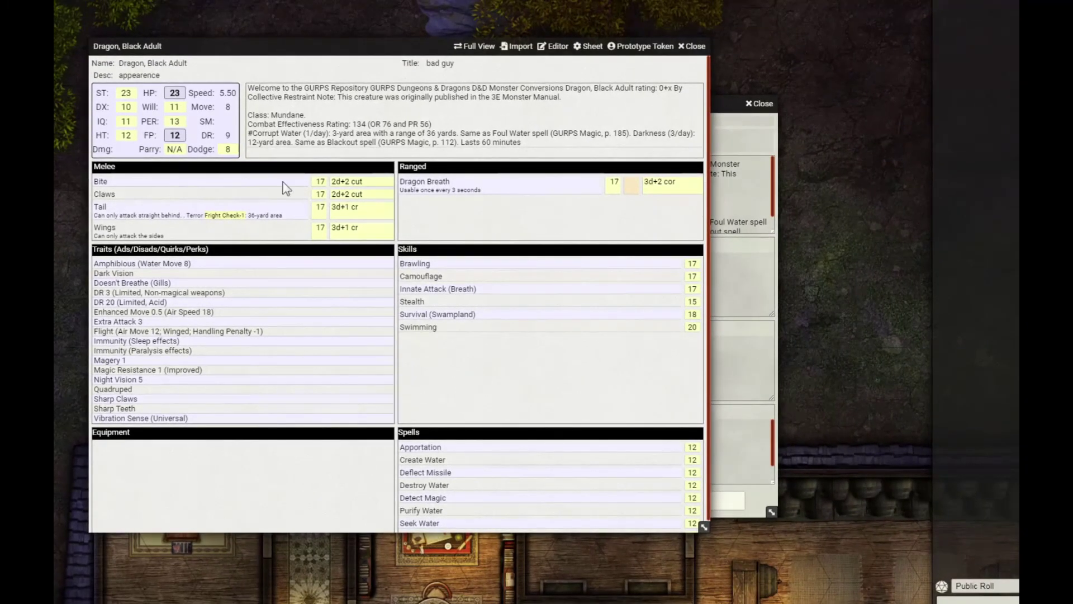
click(475, 45)
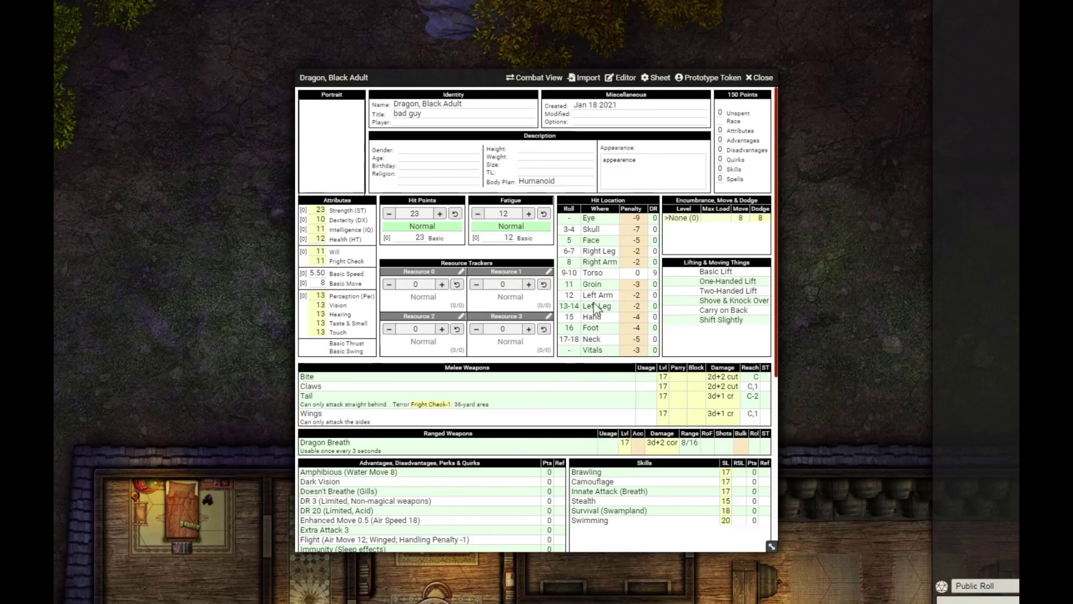
Set the dragon's body plan to 'Serpent, Winged' and step through the Neck row's penalty and DR fields
click(624, 78)
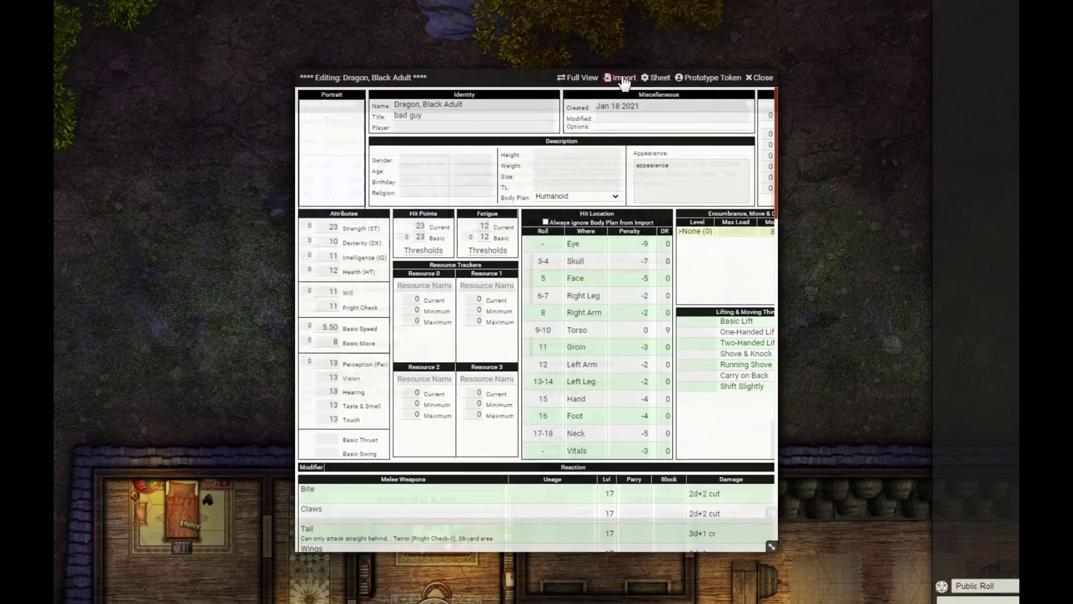
click(615, 196)
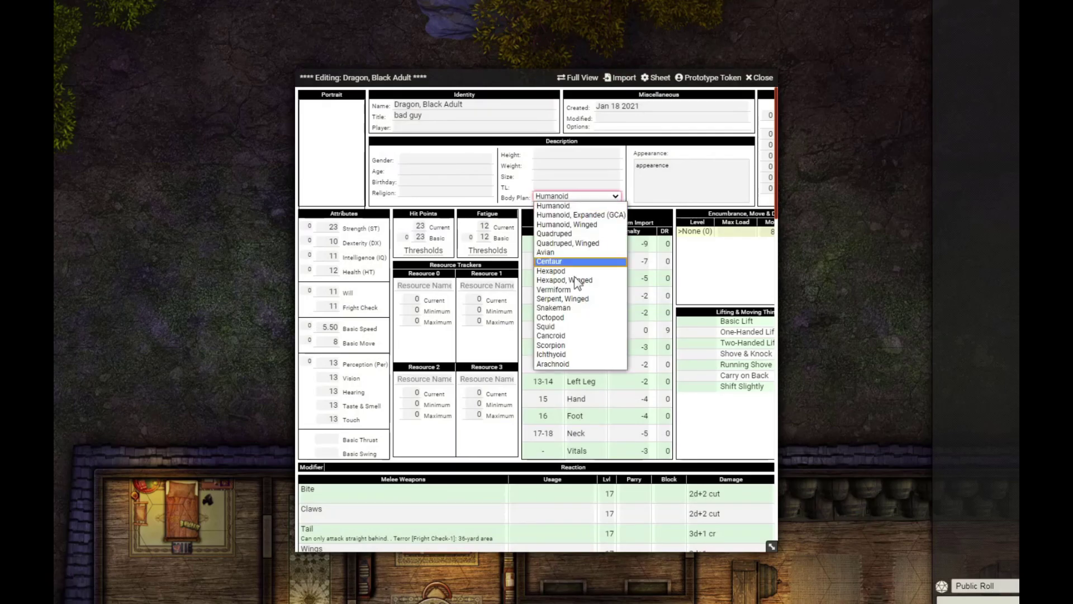
click(562, 298)
double_click(576, 315)
key(Tab)
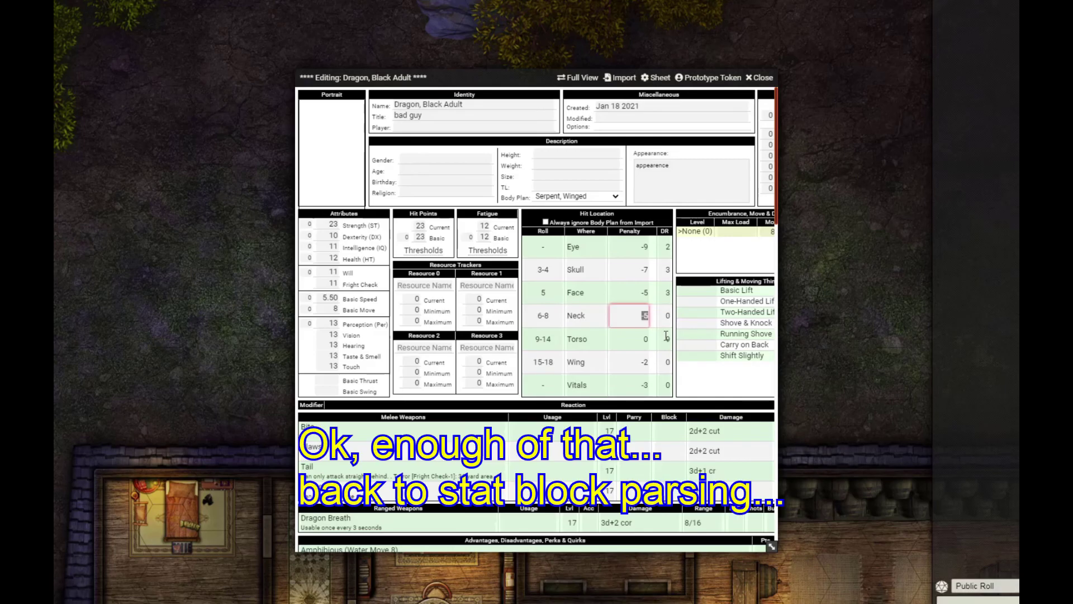
key(Tab)
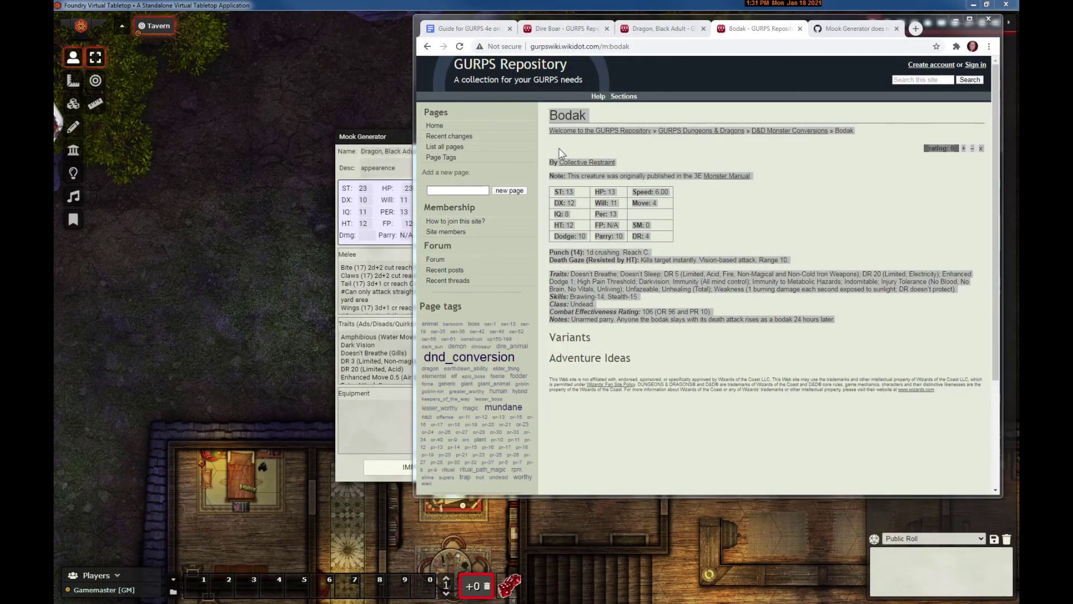
Copy the Bodak stat block and import it into the Mook Generator, replacing the Black Dragon text
right_click(569, 116)
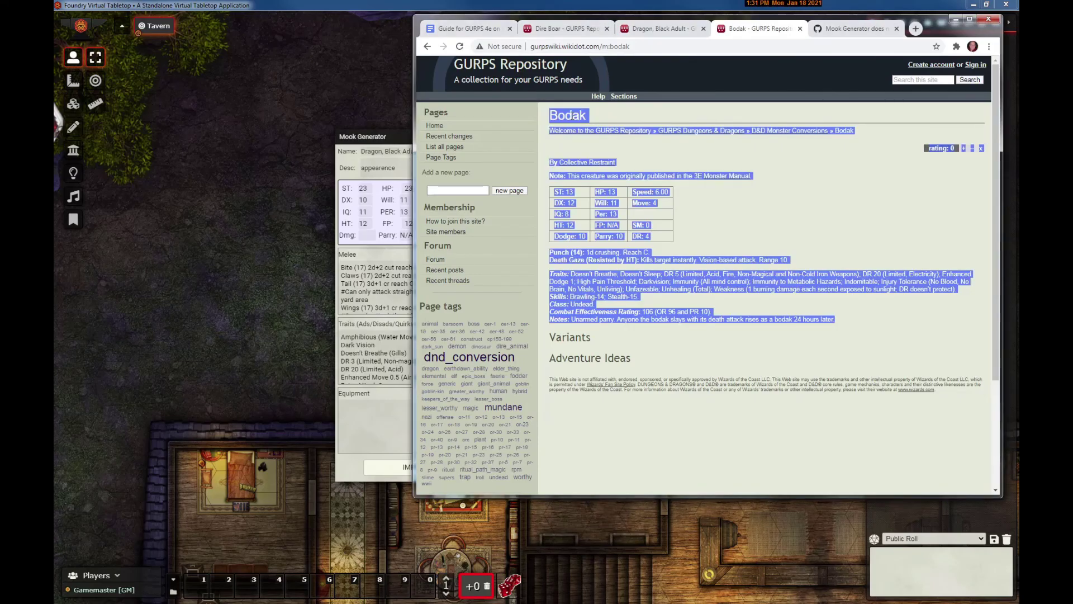
click(591, 128)
click(365, 136)
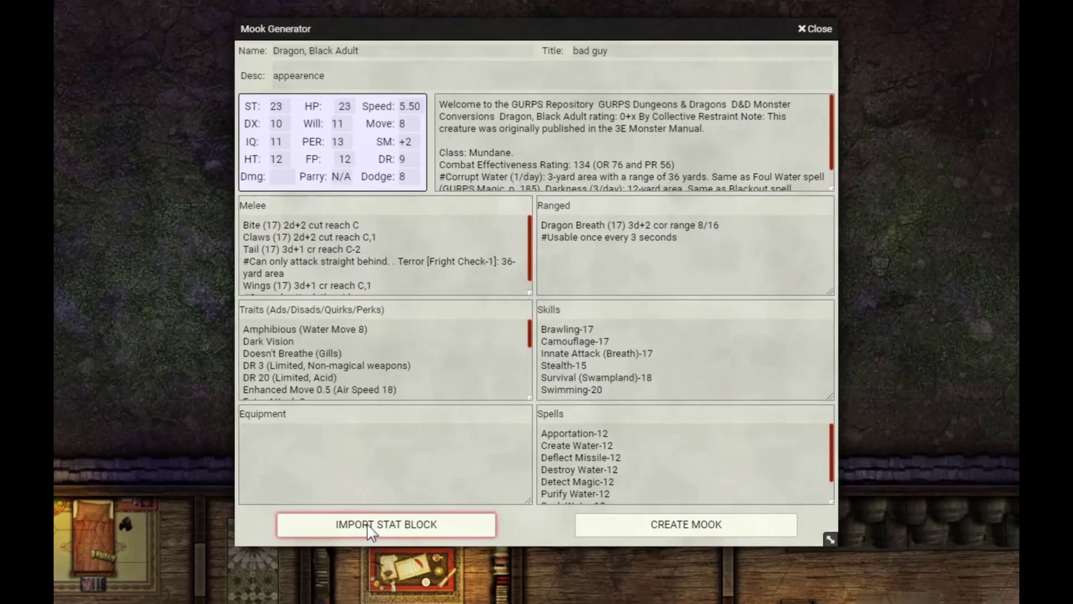
click(392, 468)
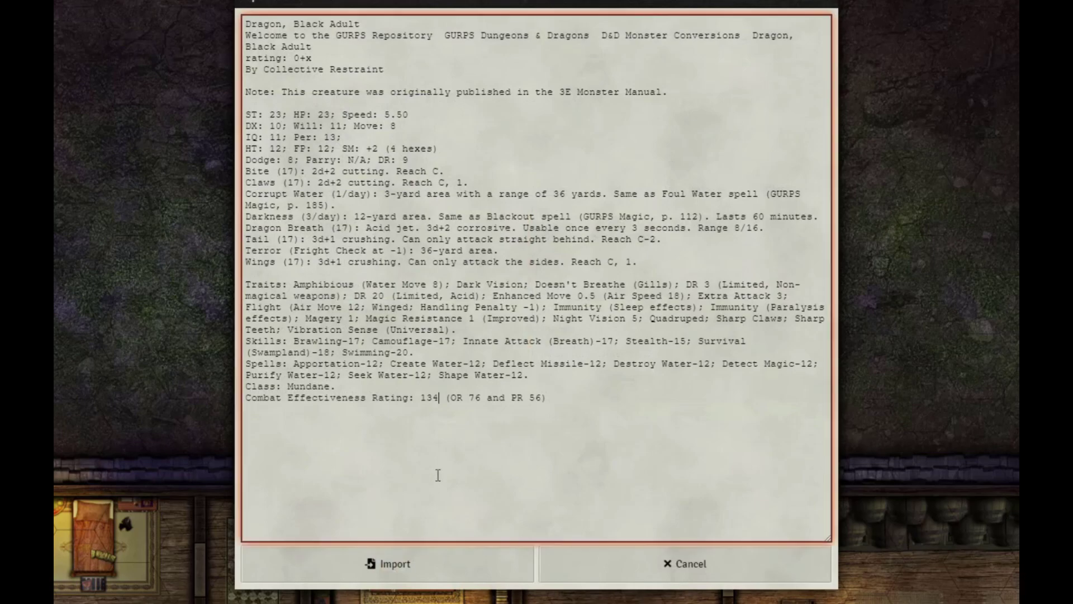
key(ctrl+a)
key(ctrl+v)
click(398, 570)
Review the imported description and find the commented-out Death Gaze line in the melee list
click(562, 145)
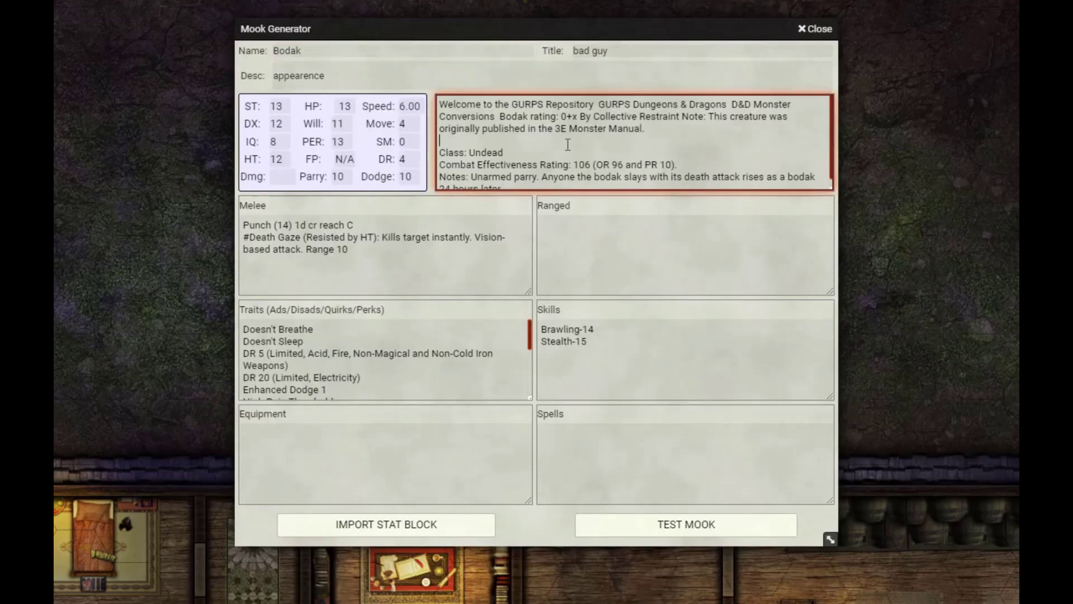
scroll(567, 145, down, 1)
scroll(567, 146, up, 1)
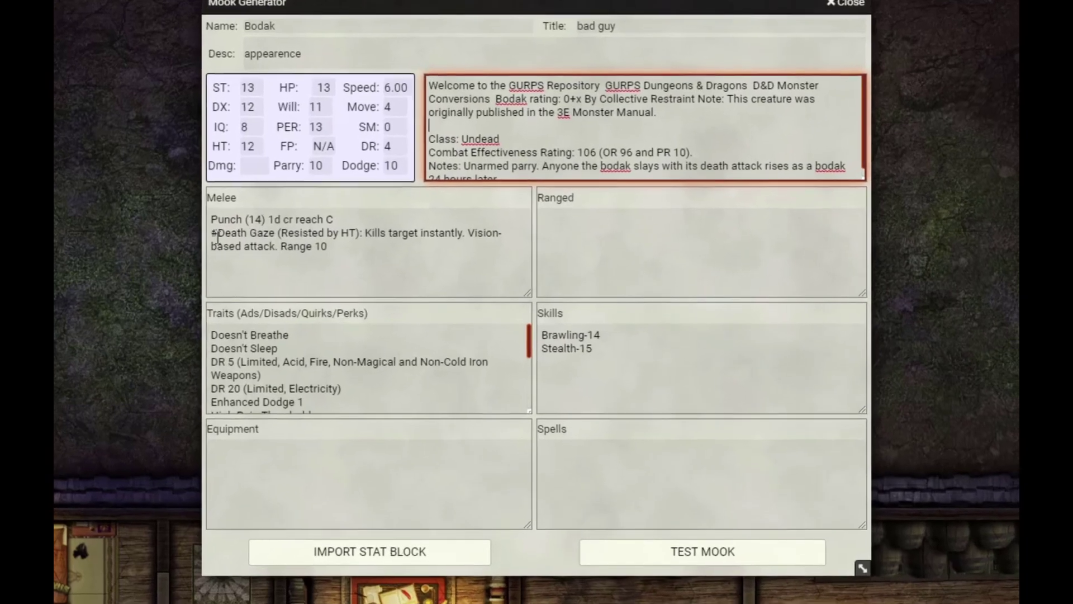
drag(212, 233, 393, 251)
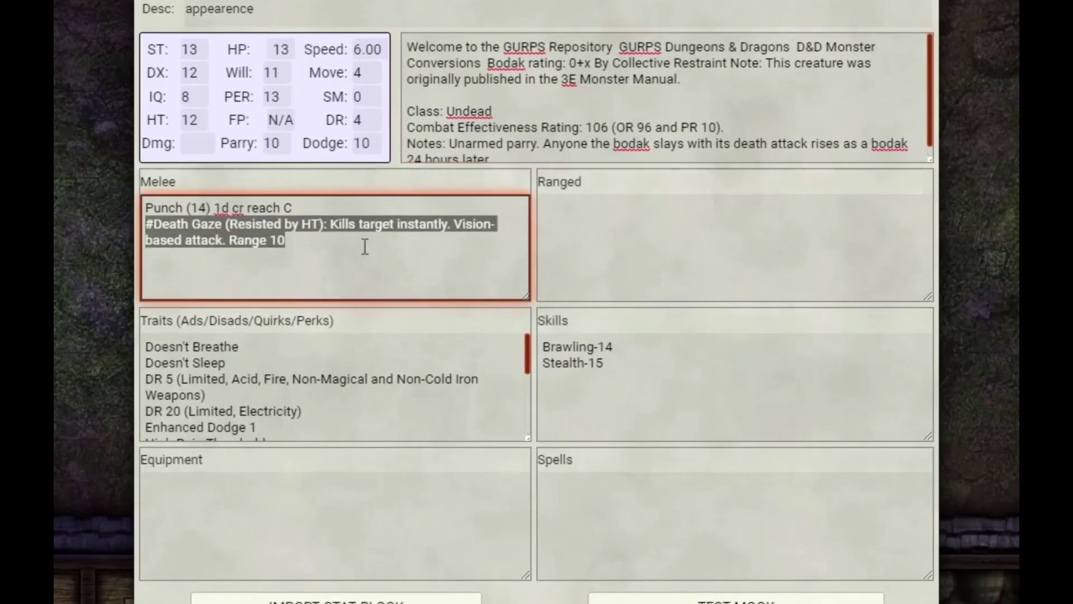
click(364, 247)
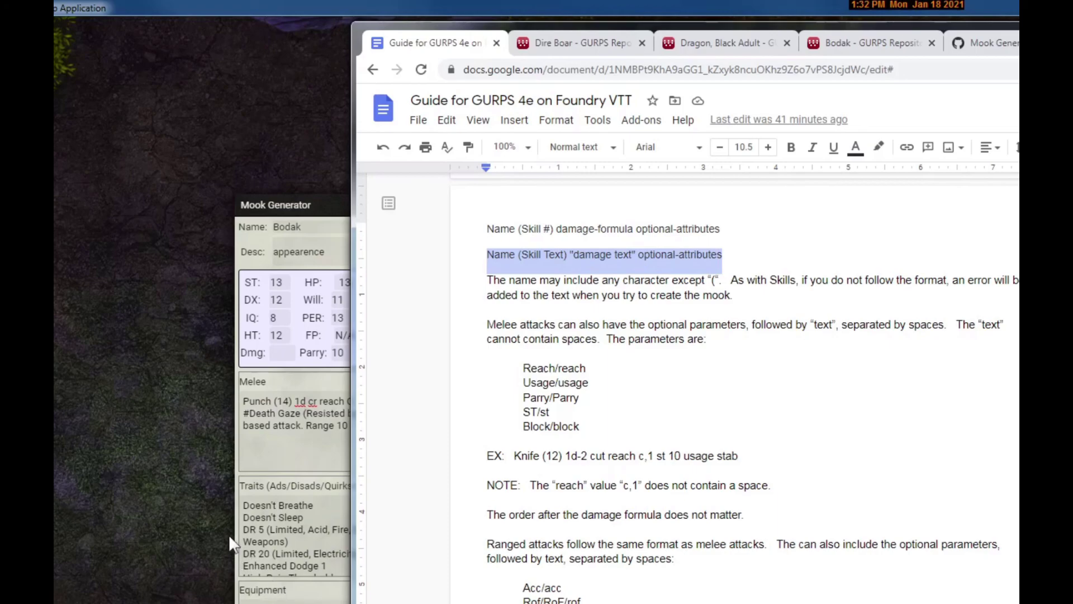
Uncomment Death Gaze in Melee and wrap its damage text in quotes, dropping the period after 'instantly'
click(280, 426)
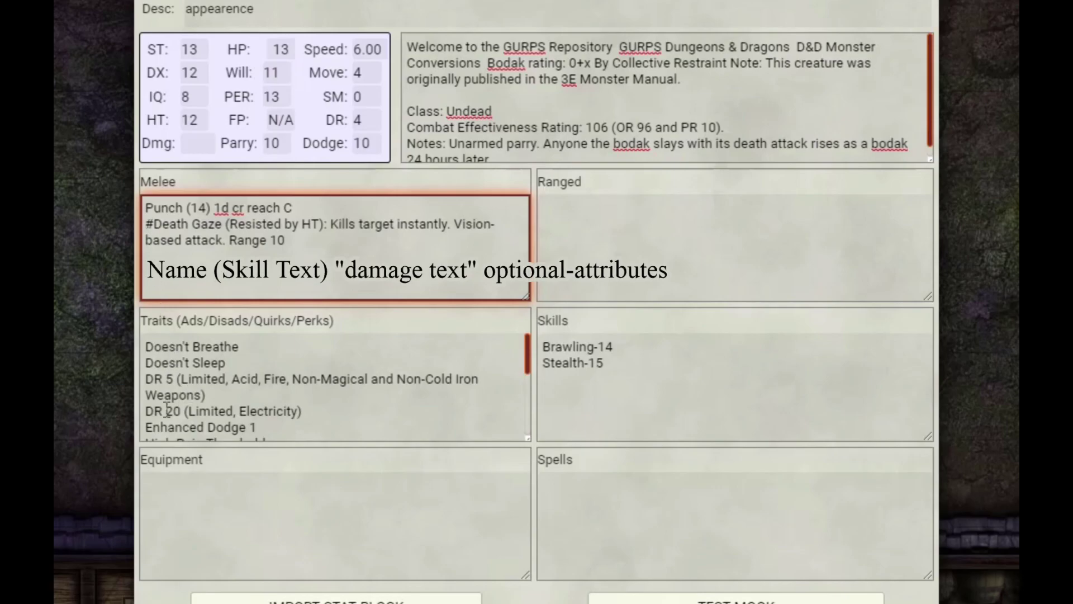
key(Delete)
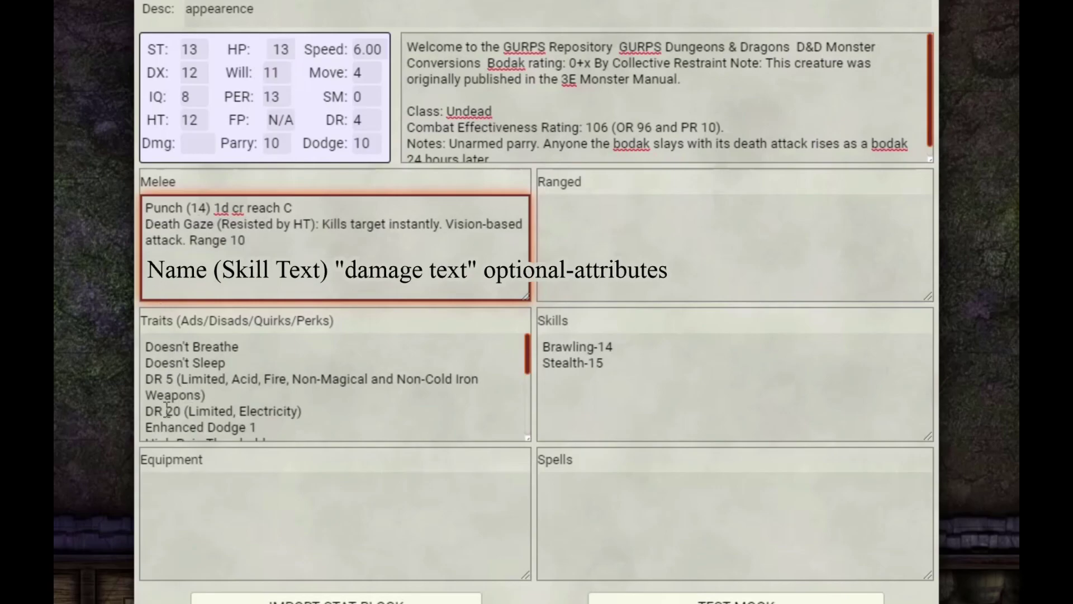
key(ctrl+Right)
key(ctrl+Right)
key(ctrl+Right)
key(ctrl+Right)
key(ctrl+Right)
text(")
key(ctrl+Right)
key(ctrl+Right)
key(ctrl+Right)
key(ctrl+Right)
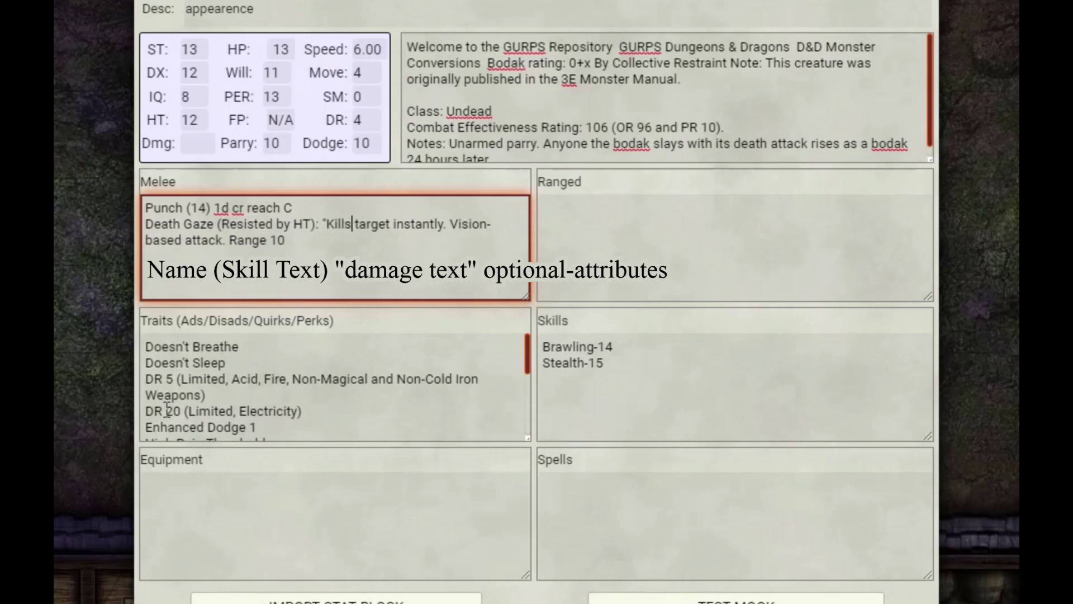
key(BackSpace)
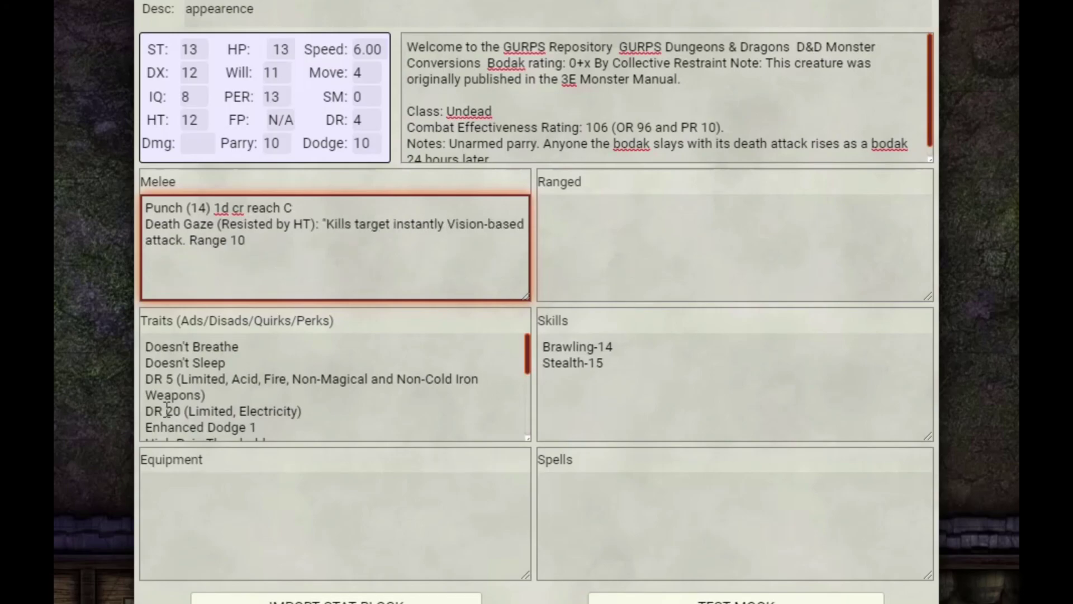
text(")
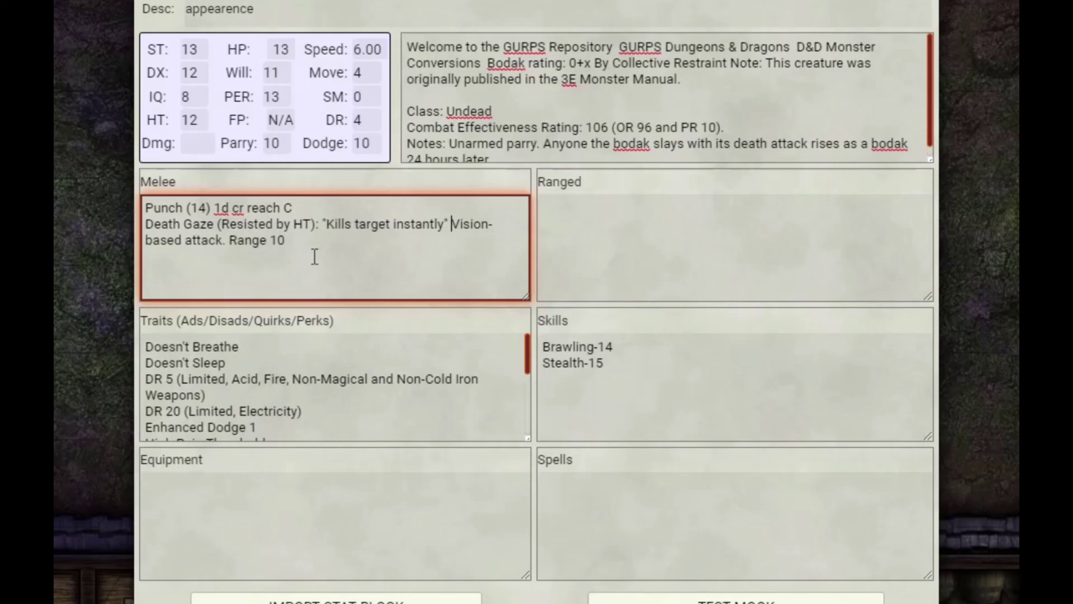
Move Death Gaze into Ranged, put 'Vision-based attack' on a # comment line, and test the mook
drag(145, 224, 312, 247)
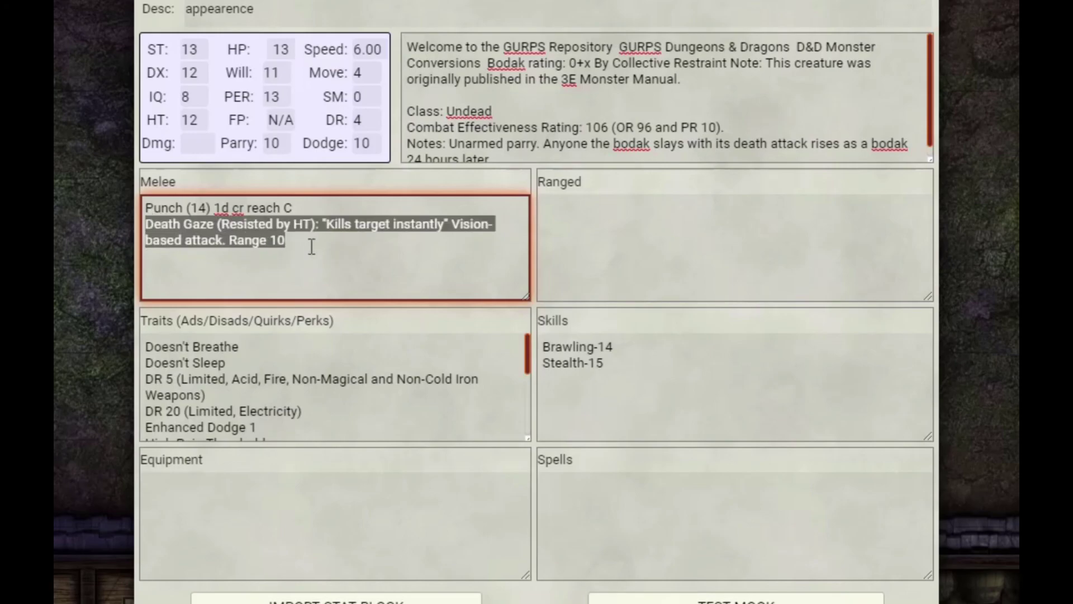
key(ctrl+x)
click(653, 236)
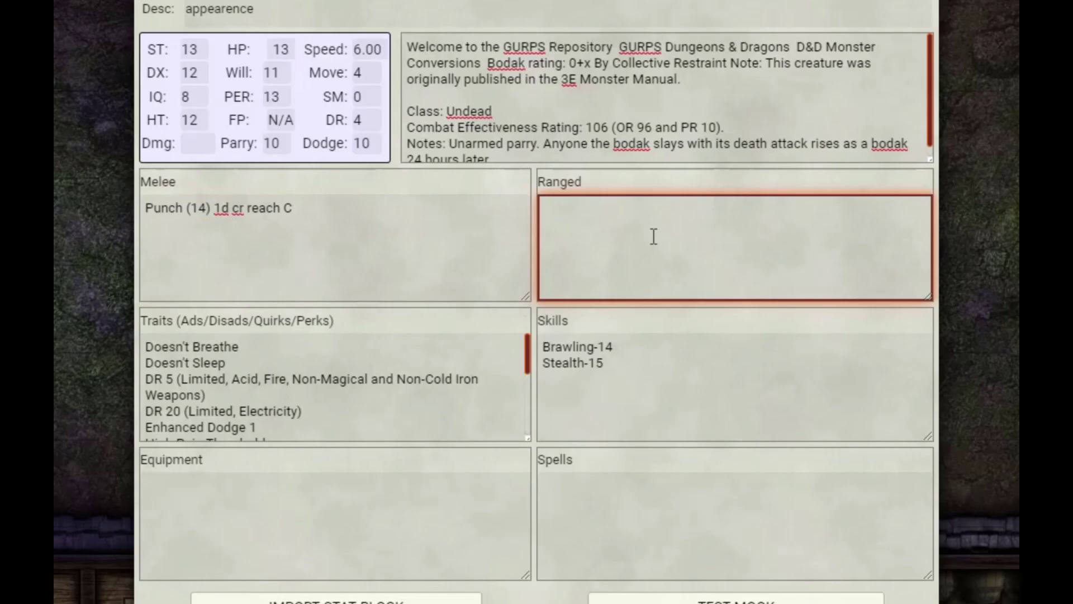
key(ctrl+v)
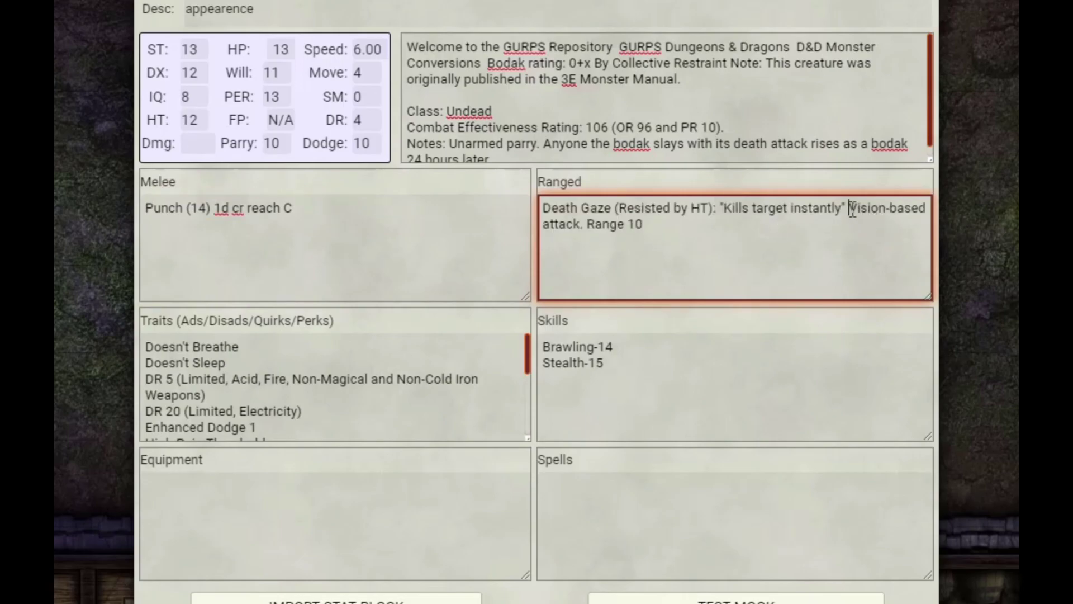
drag(851, 210, 589, 231)
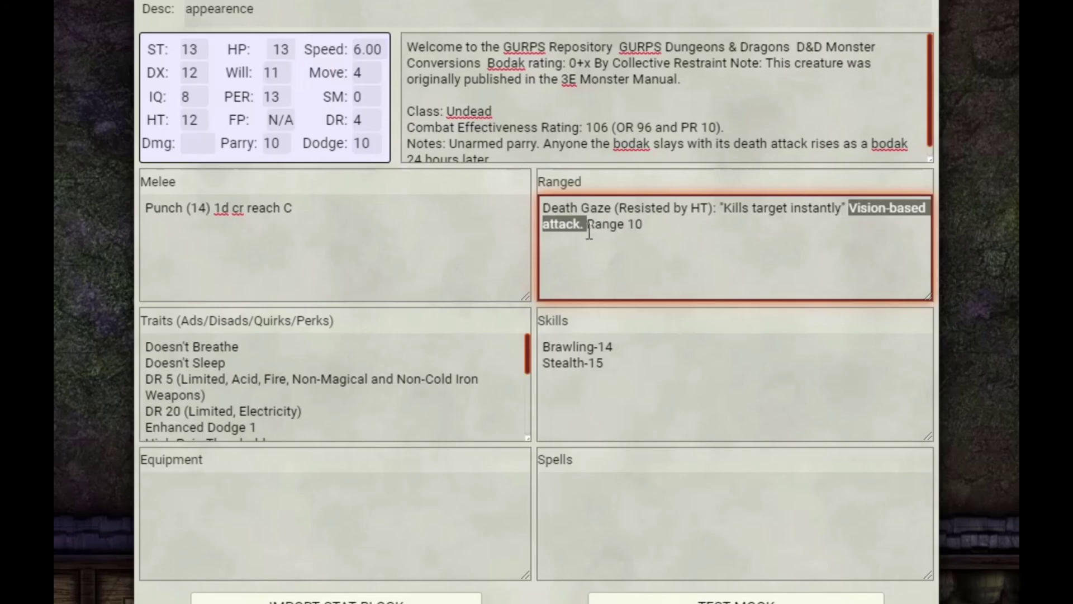
key(BackSpace)
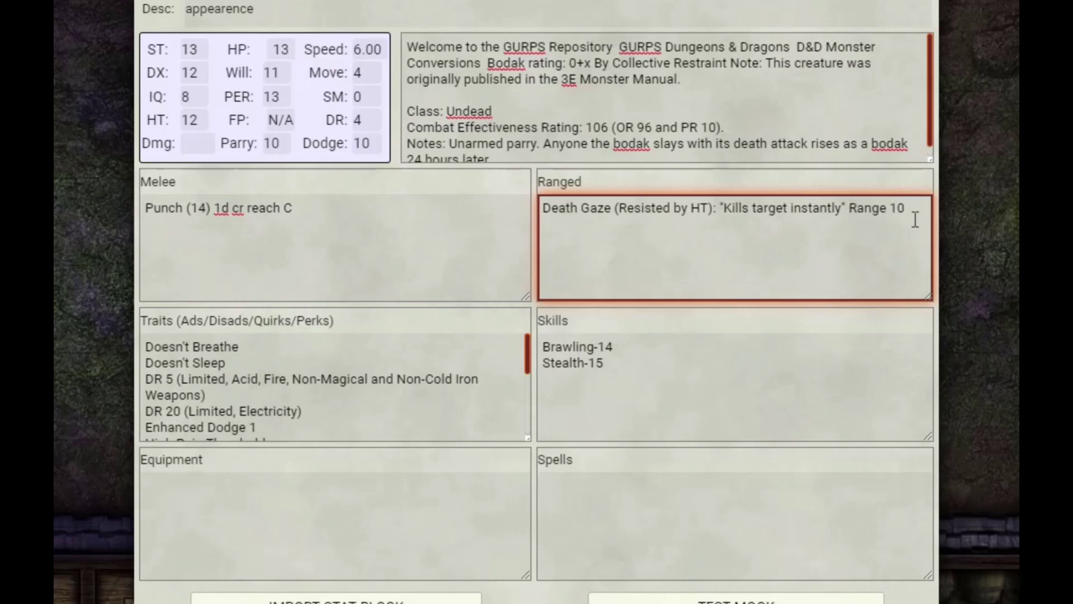
text(#)
key(ctrl+v)
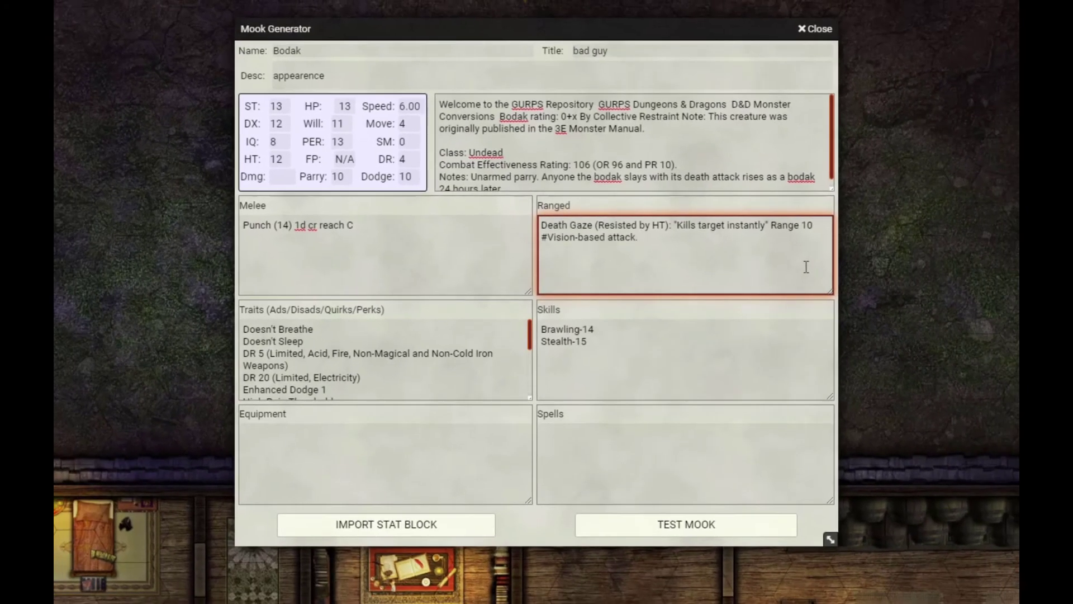
click(681, 526)
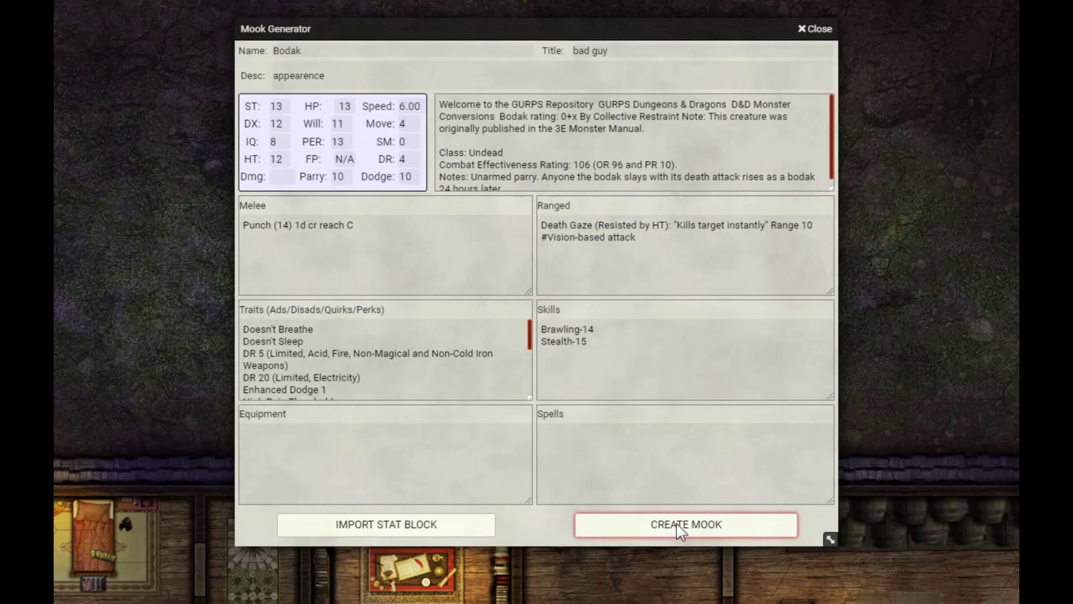
Create the Bodak mook and check Death Gaze as a ranged weapon on its full sheet
click(681, 528)
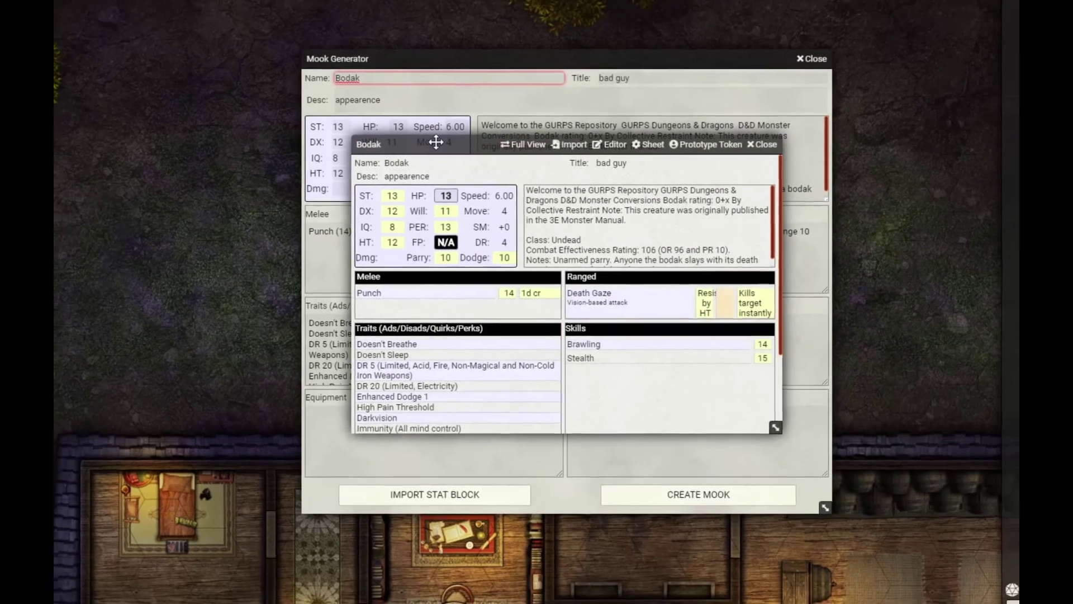
drag(385, 120, 20, 1)
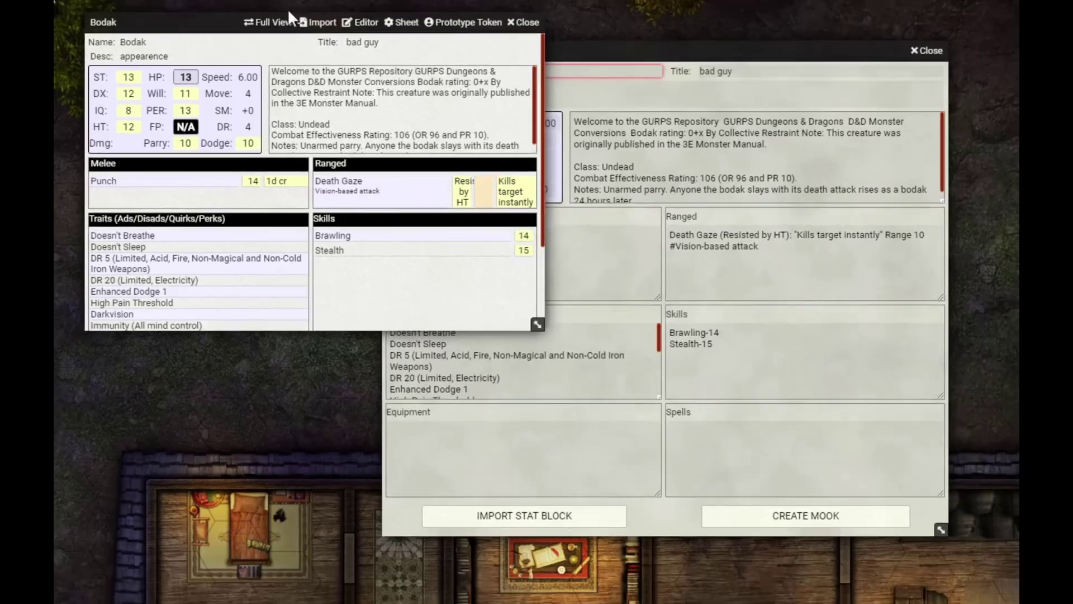
click(267, 22)
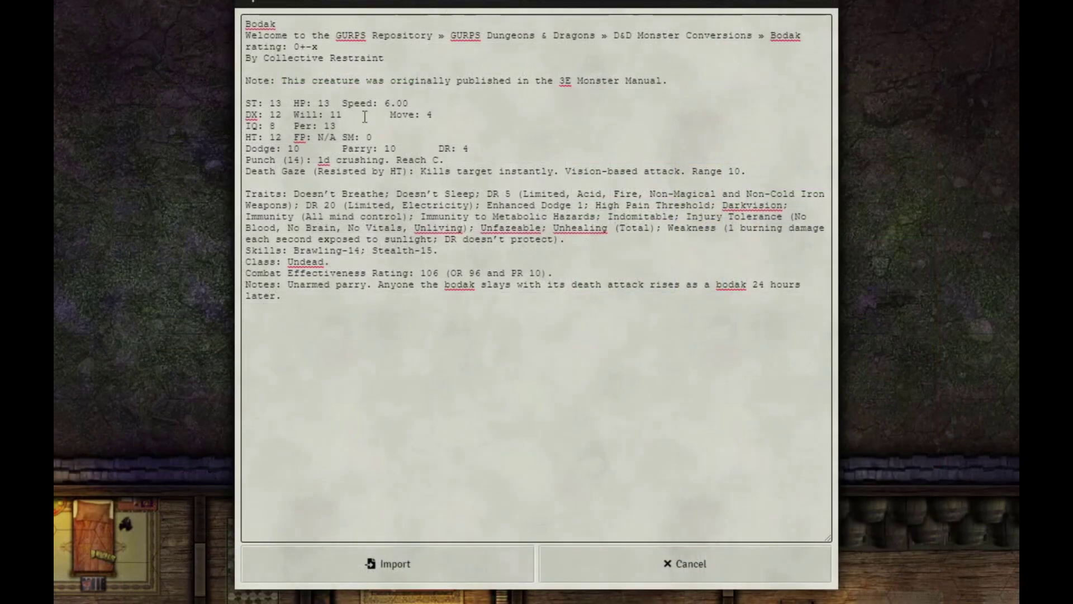
Re-import the Bodak and test a line break inside Speed, which leaves an unparsed '???: Spe' line
click(349, 93)
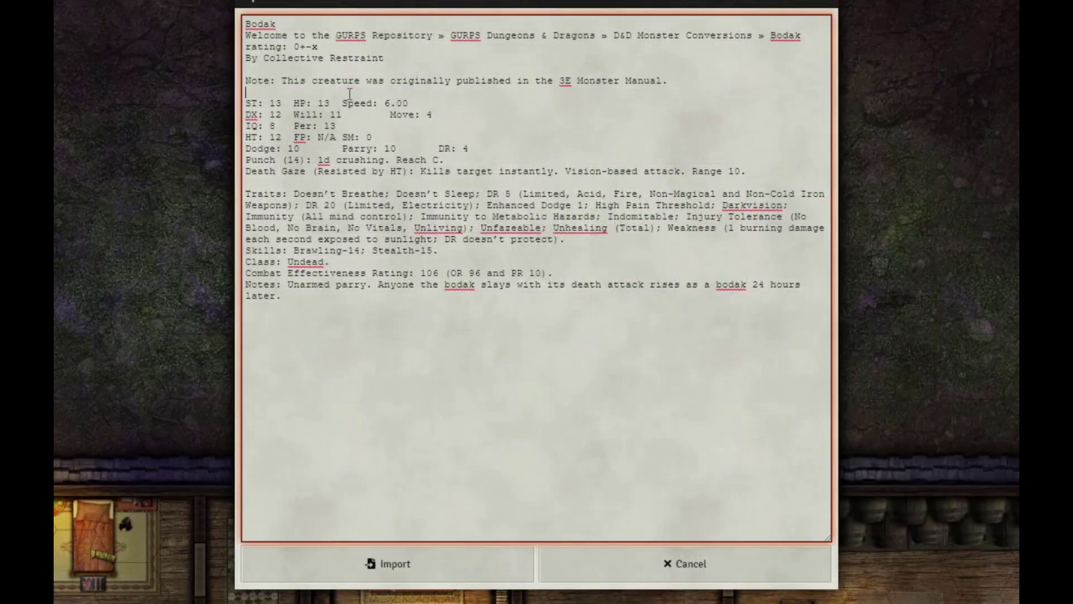
click(351, 557)
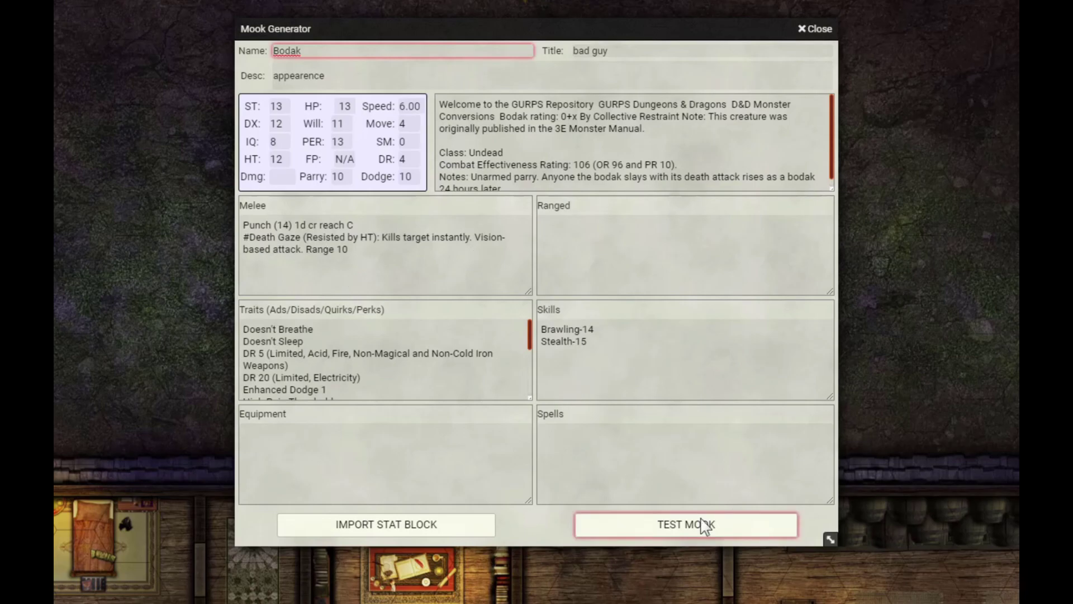
click(363, 524)
click(360, 103)
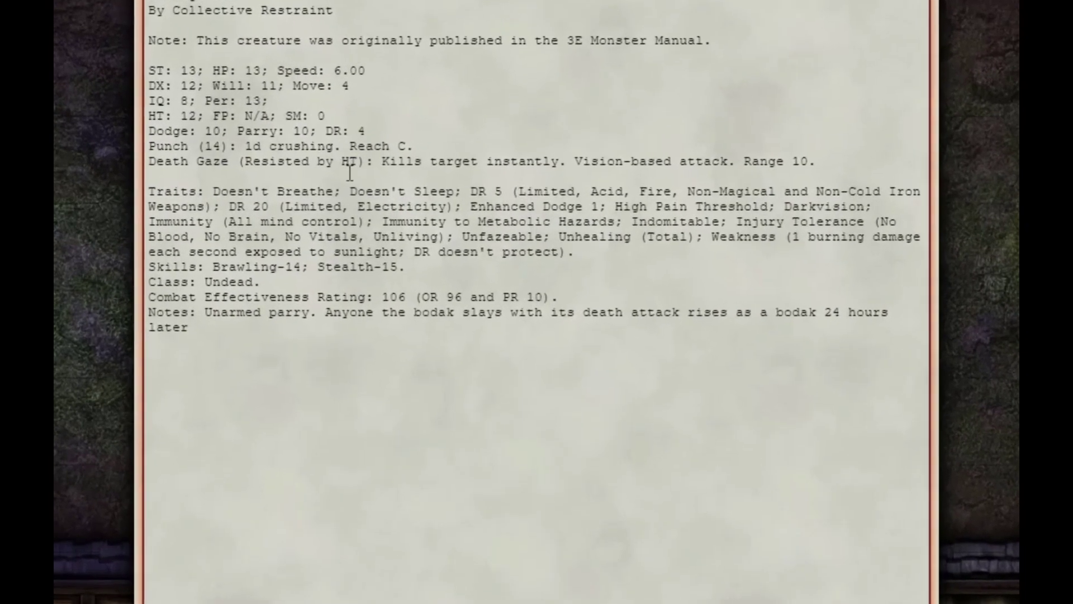
key(Return)
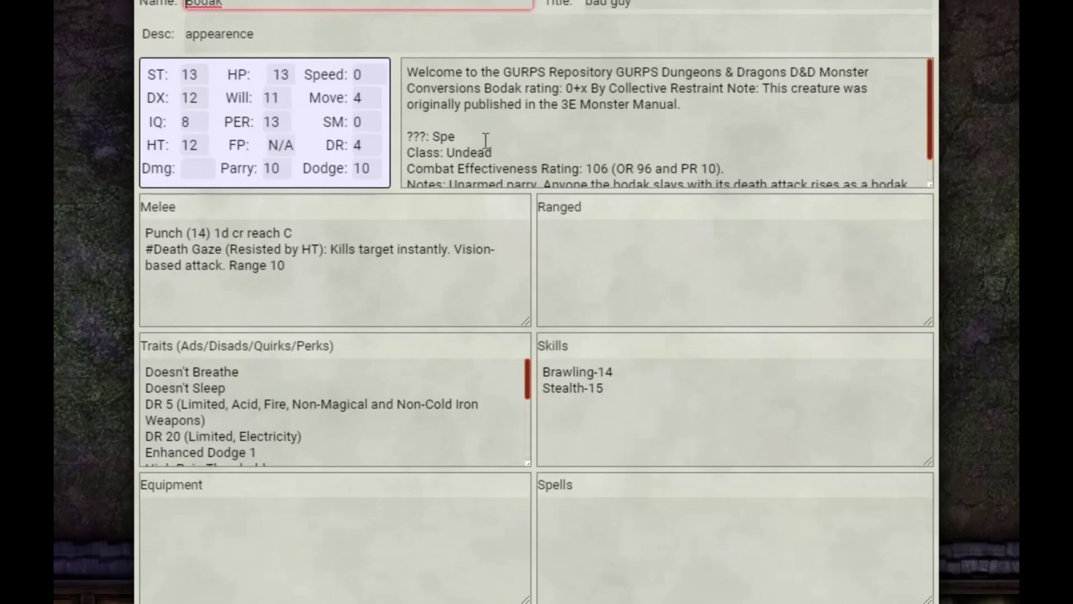
drag(475, 136, 396, 125)
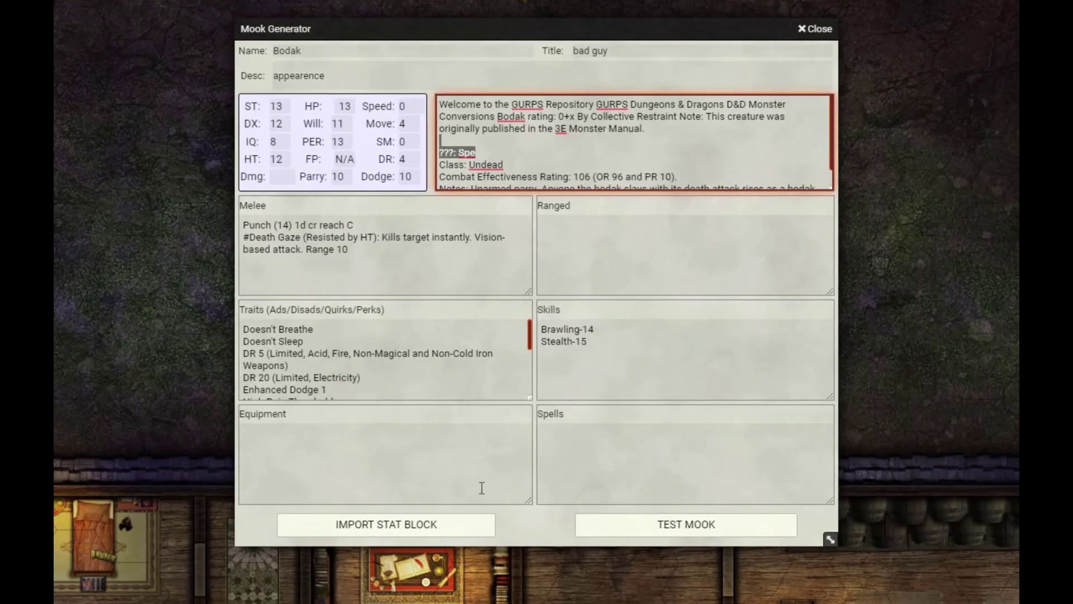
Rejoin the split line into 'Speed: 6.00' and import the corrected Bodak stat block
click(385, 528)
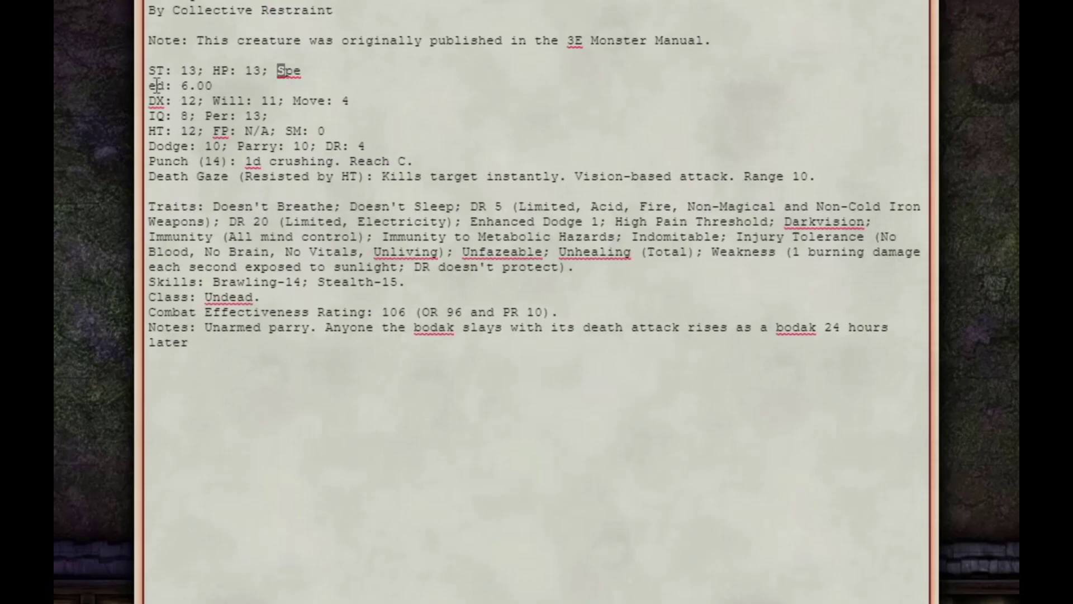
click(149, 85)
key(BackSpace)
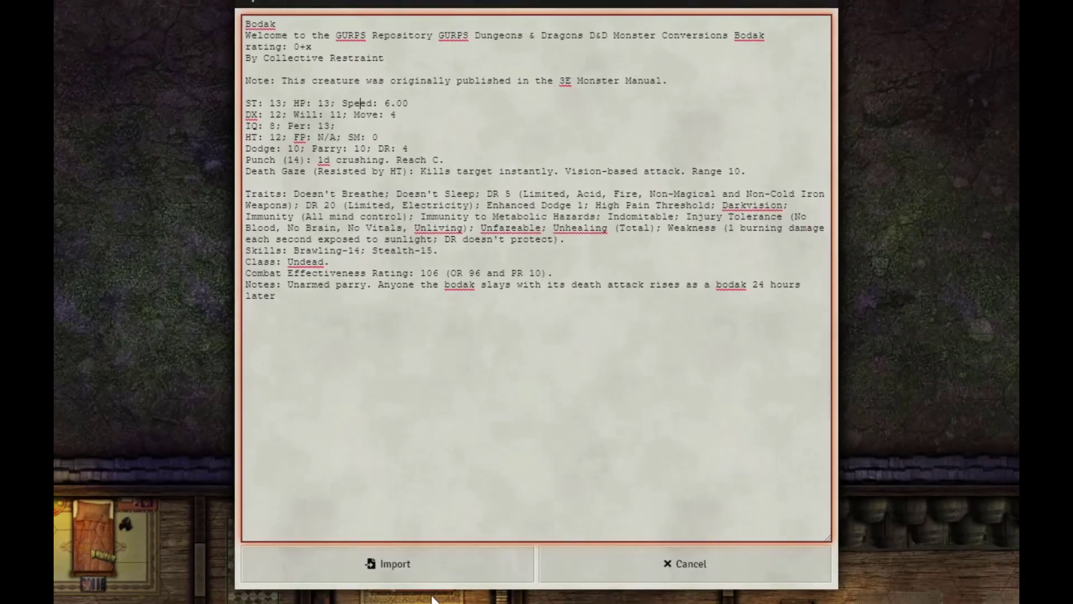
click(386, 563)
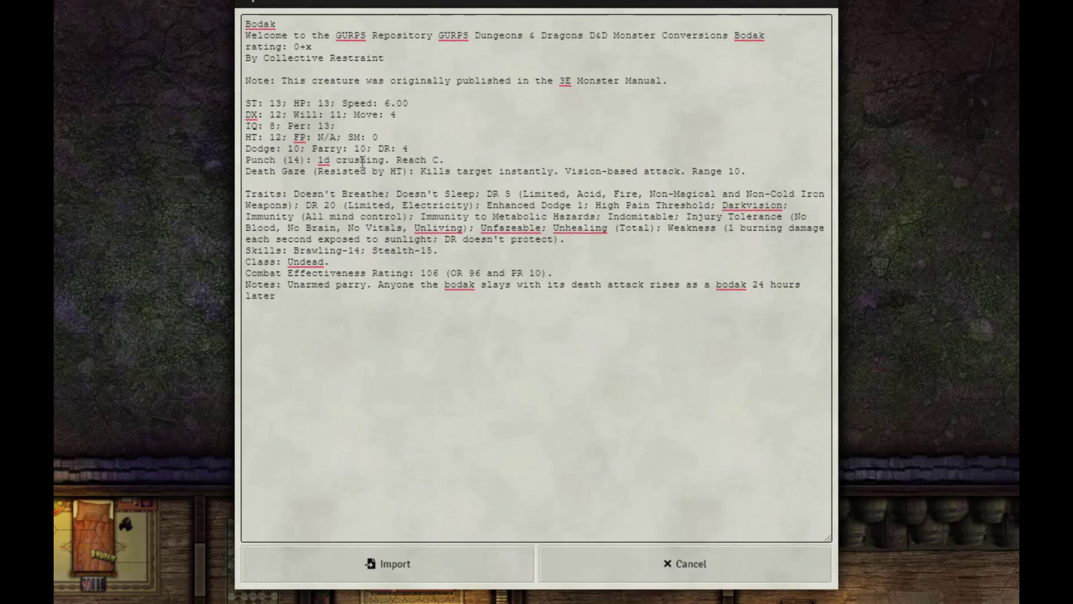
click(362, 161)
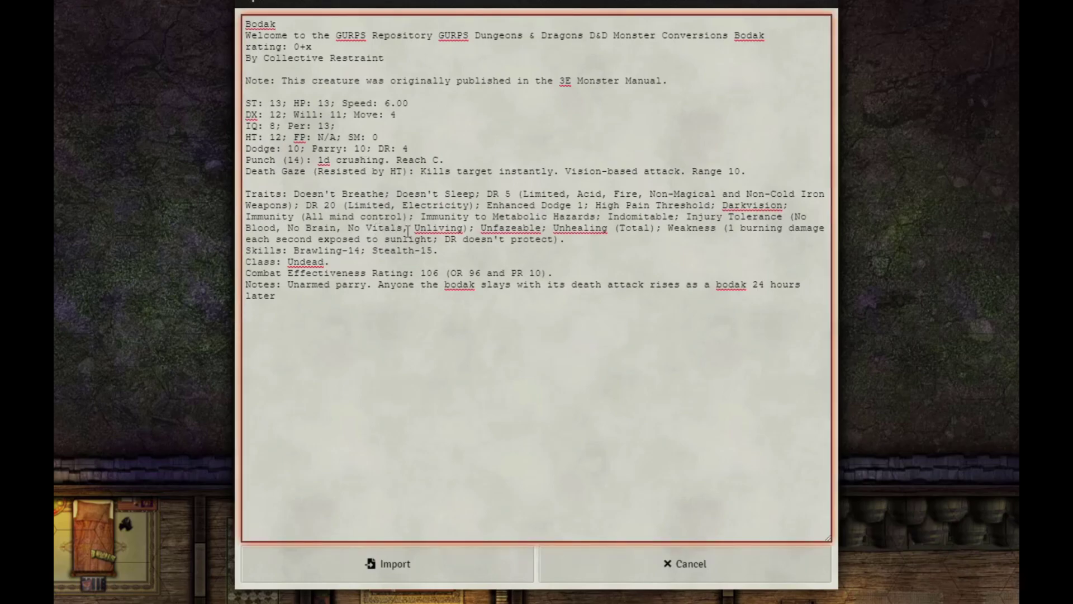
key(BackSpace)
text(z)
click(434, 559)
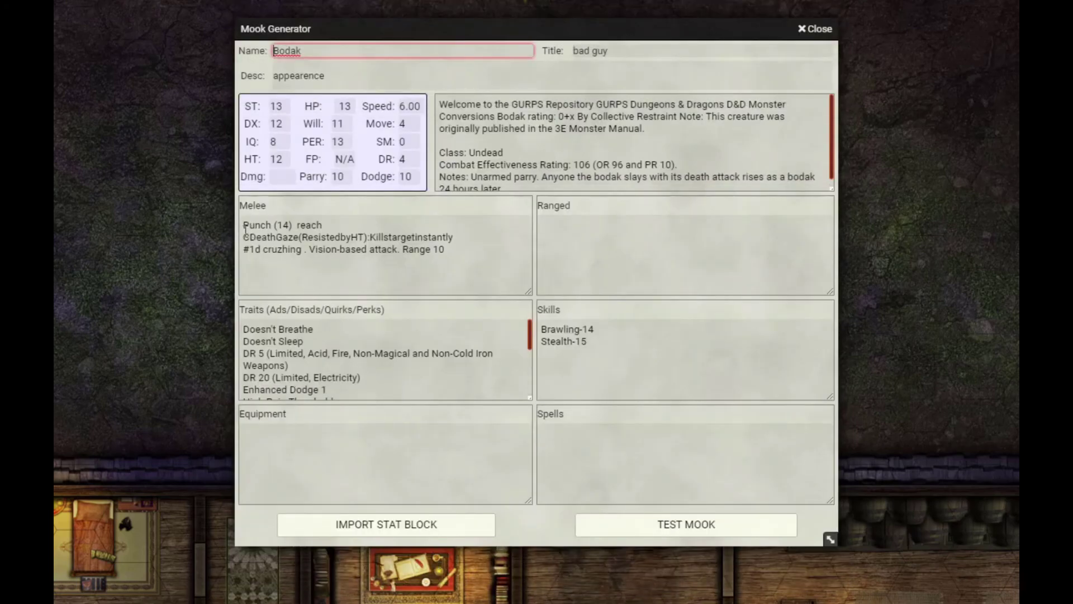
drag(244, 237, 485, 247)
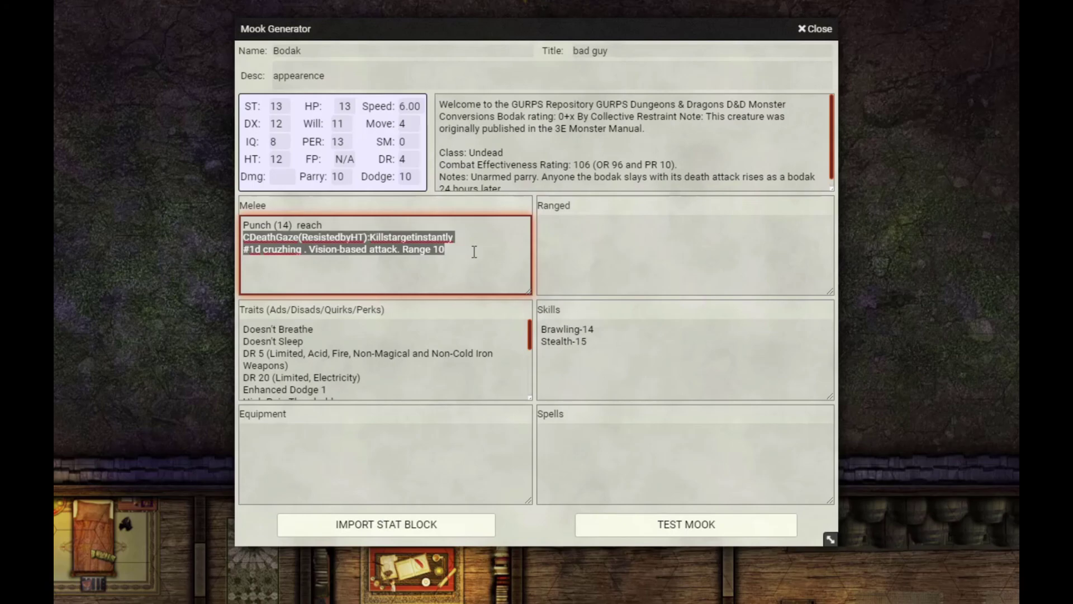
click(377, 524)
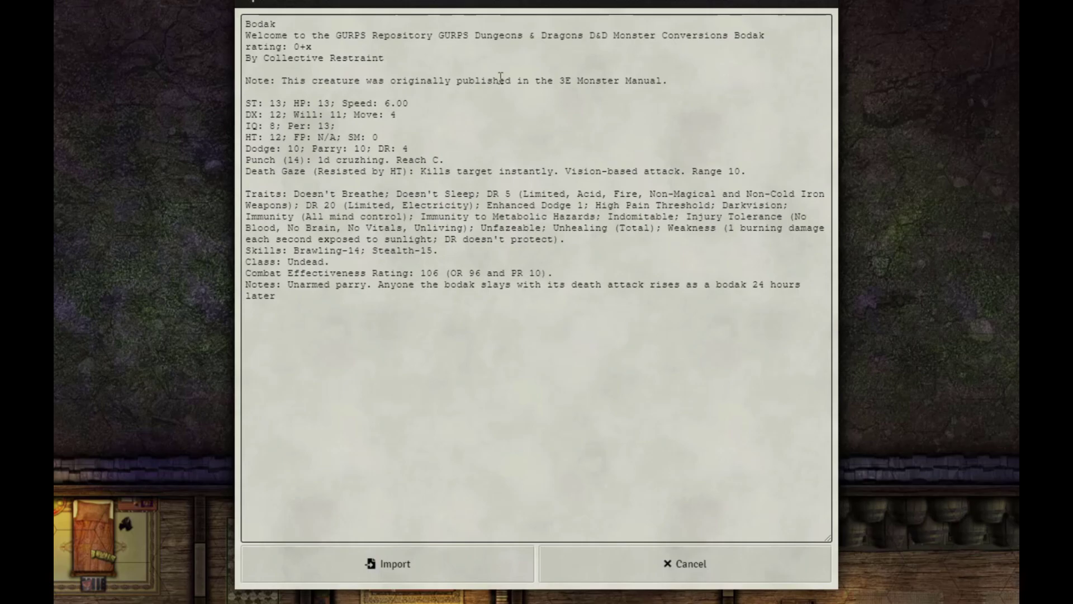
click(392, 562)
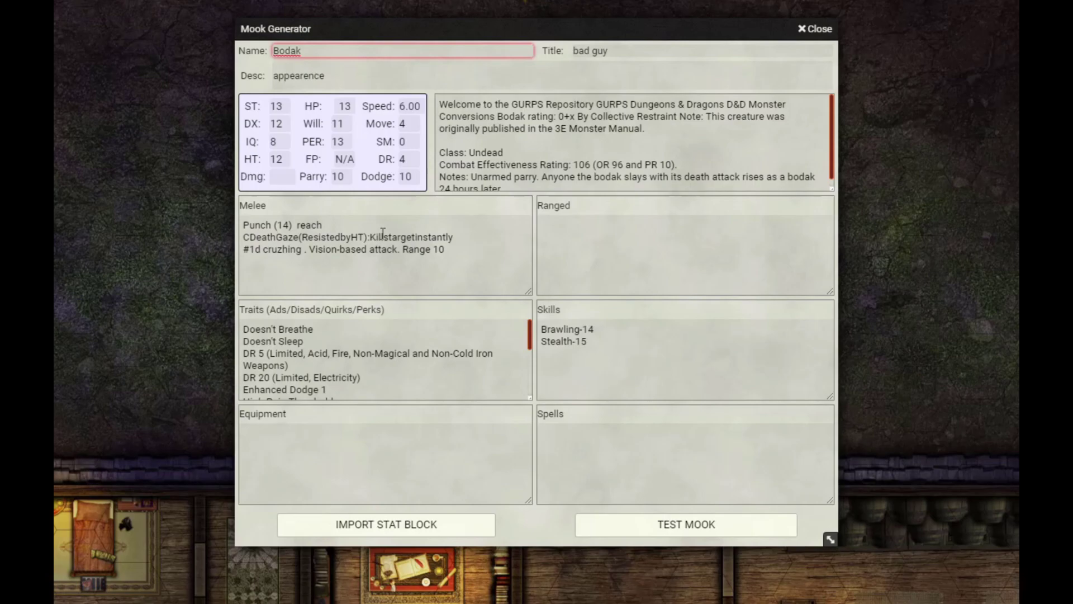
drag(336, 226, 244, 223)
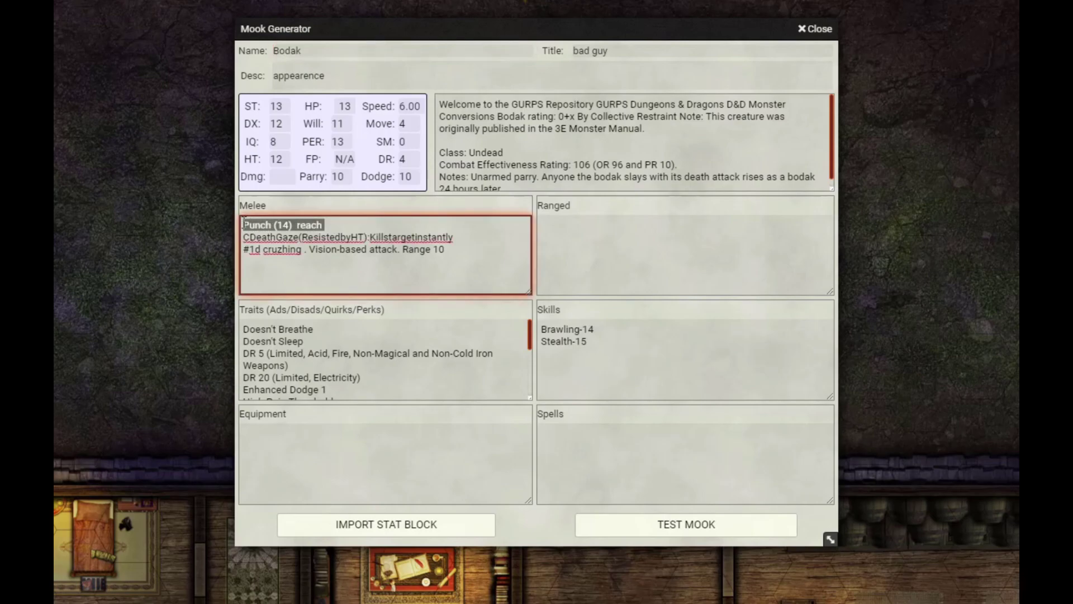
click(345, 225)
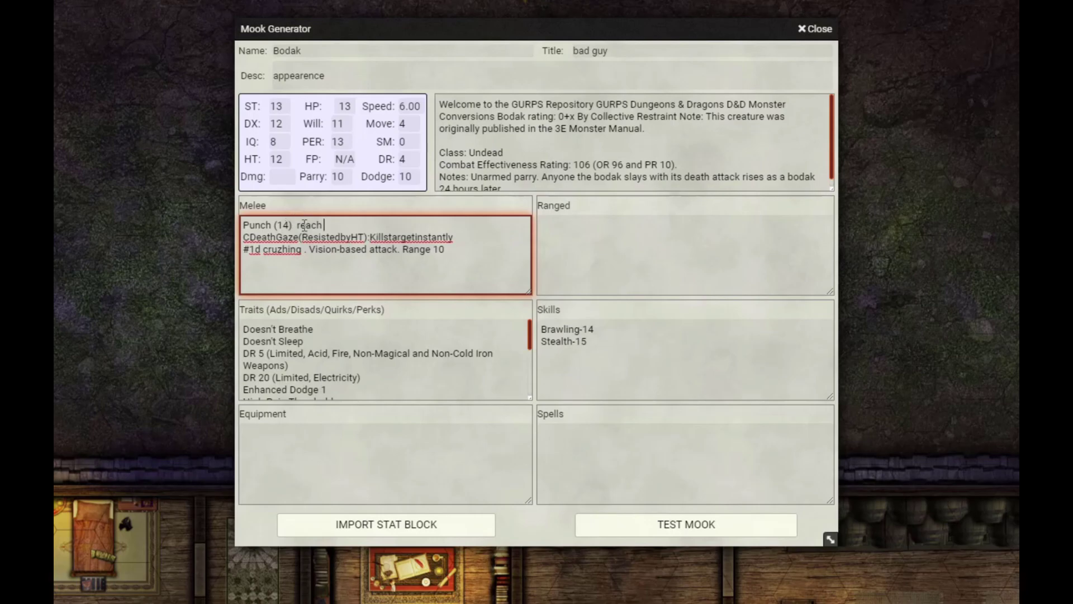
drag(243, 225, 342, 223)
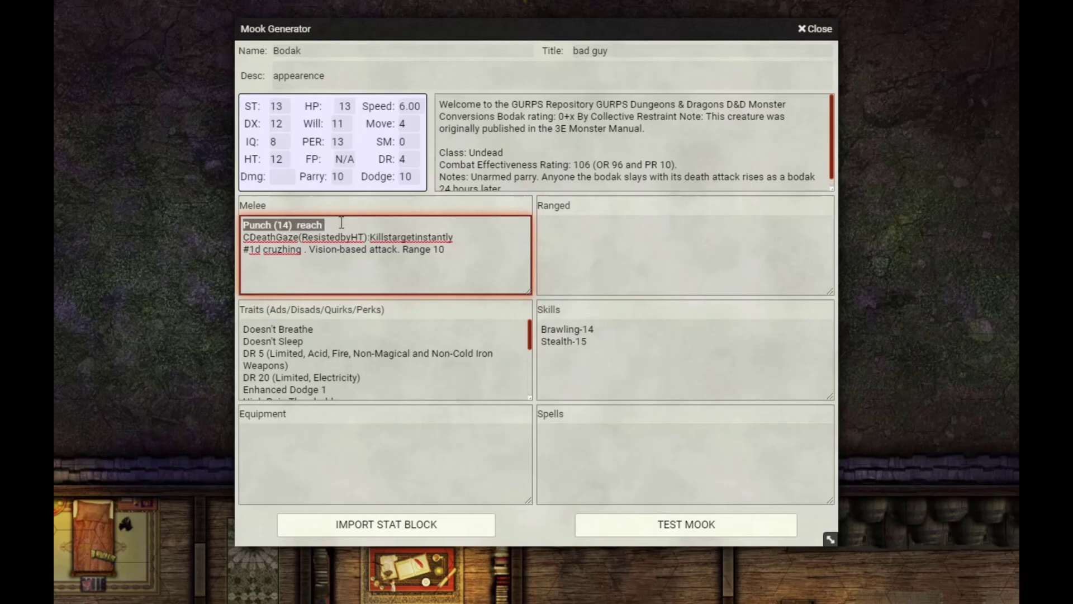
click(356, 162)
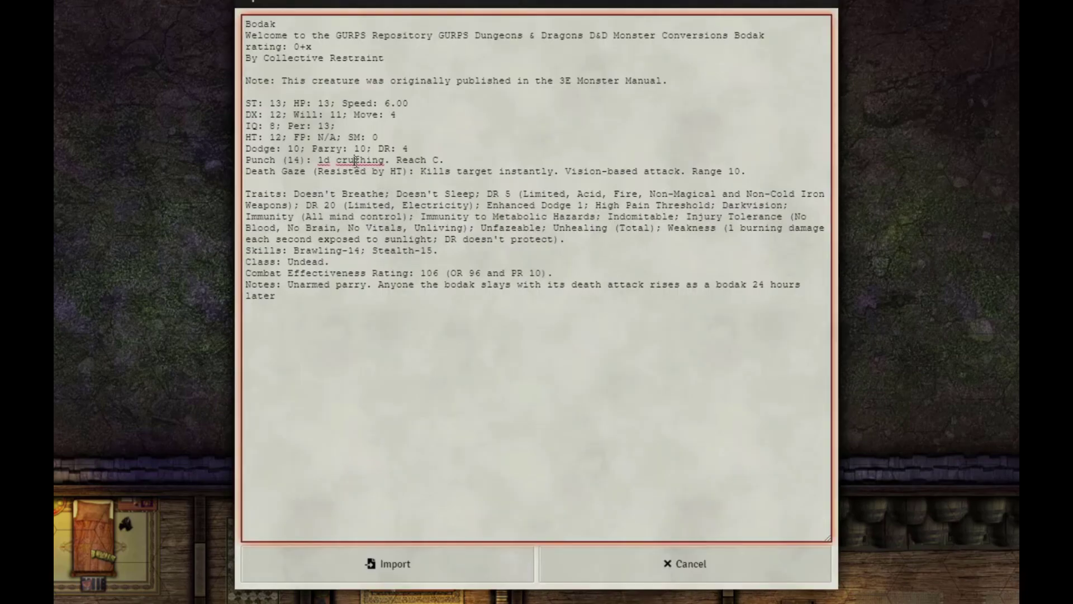
key(Delete)
text(s)
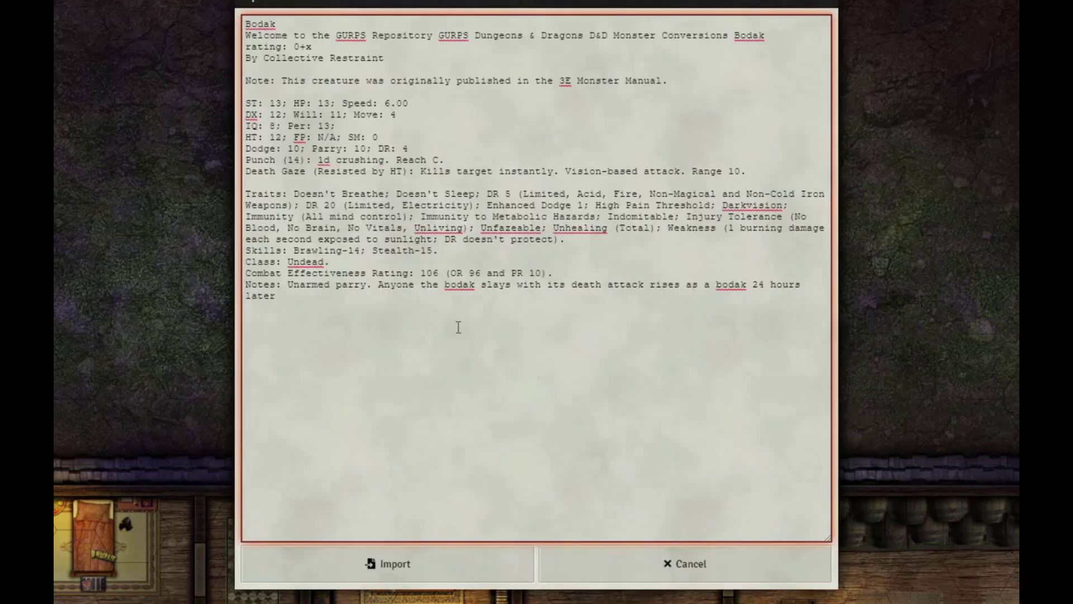
click(403, 579)
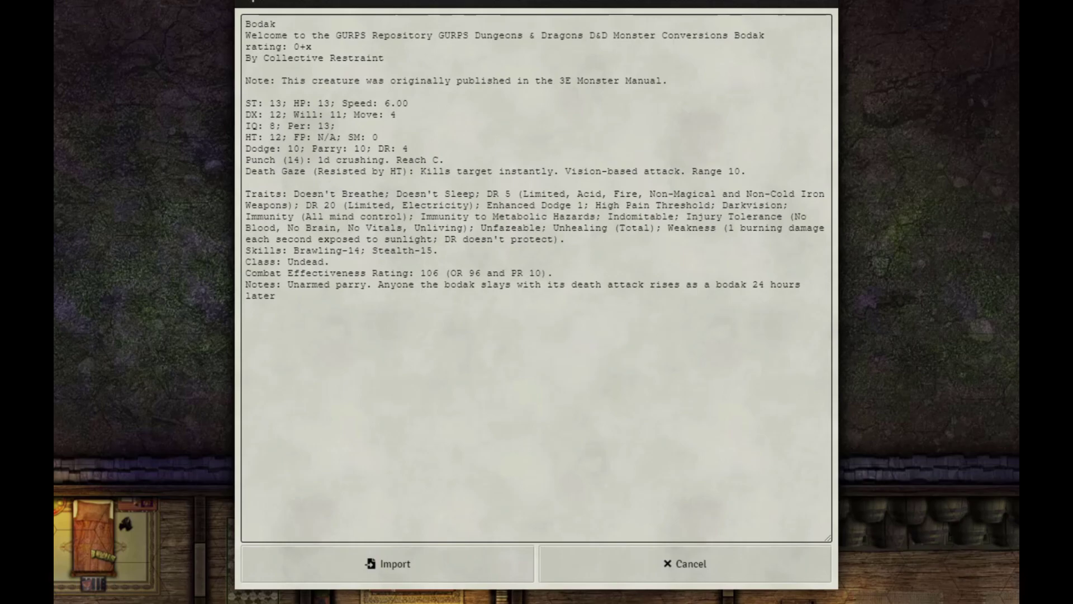
Test parsing with 'Reach C.' changed to 'ReachC', which empties Melee and leaves '#ReachC' under Ranged
click(433, 155)
key(BackSpace)
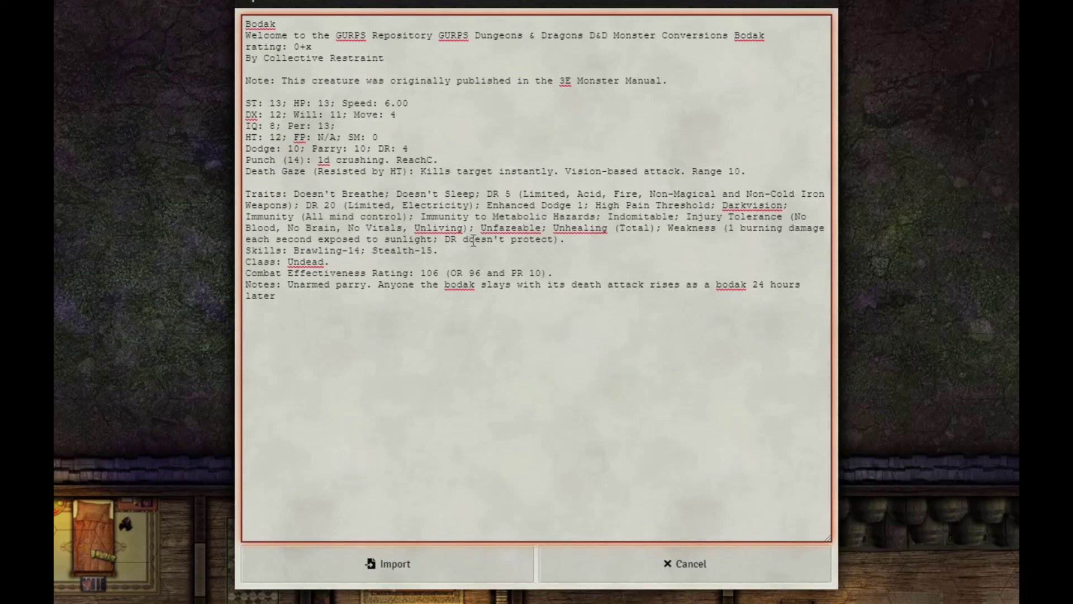
click(394, 572)
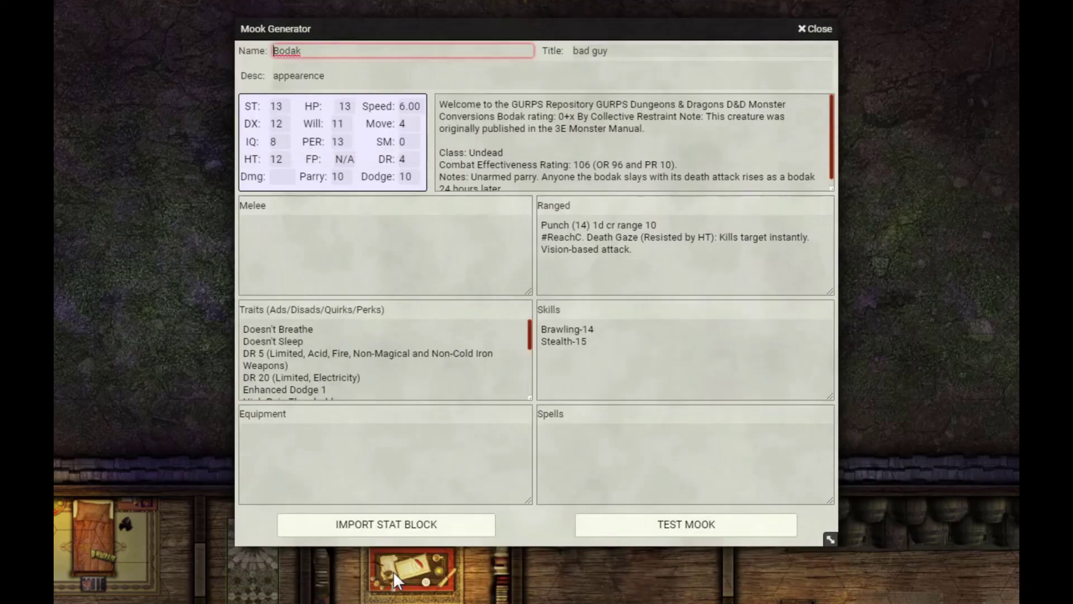
click(309, 250)
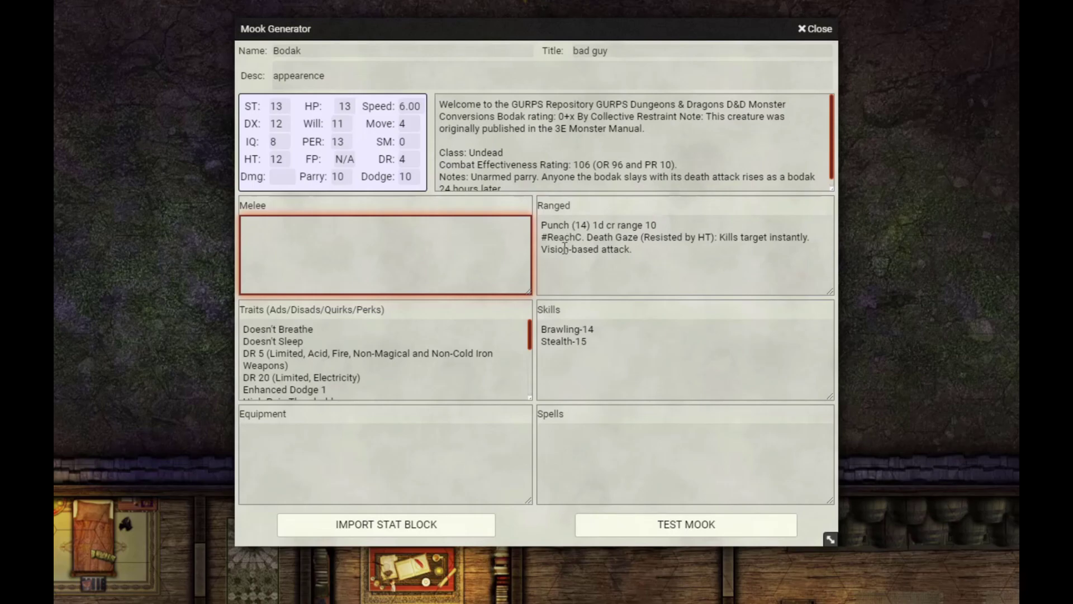
drag(540, 237, 586, 237)
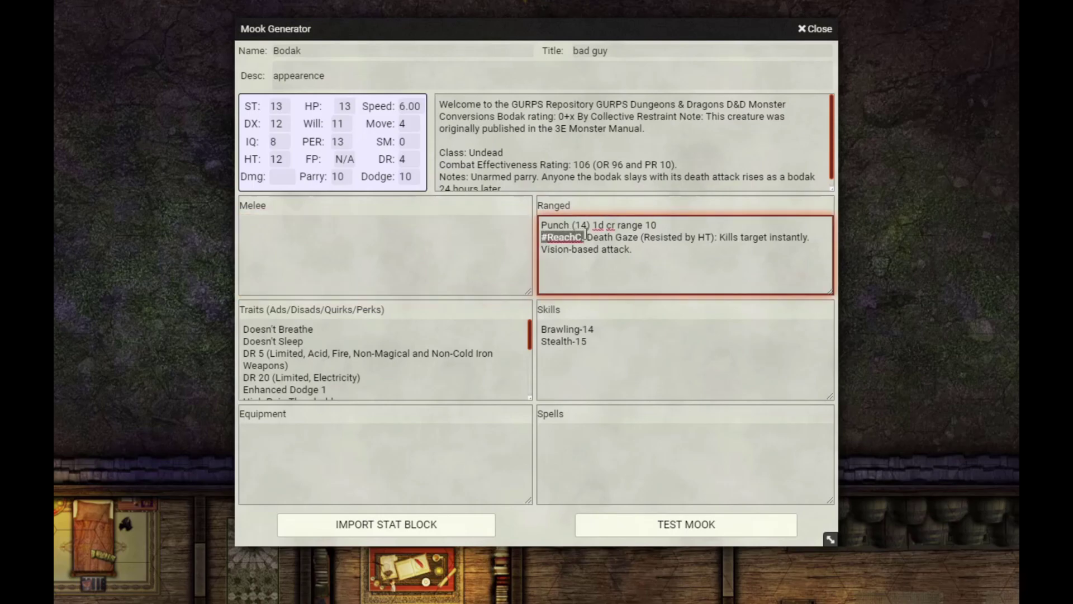
Restore 'Reach C.' in the Bodak stat block, re-import it, and reopen the text below Death Gaze
click(454, 528)
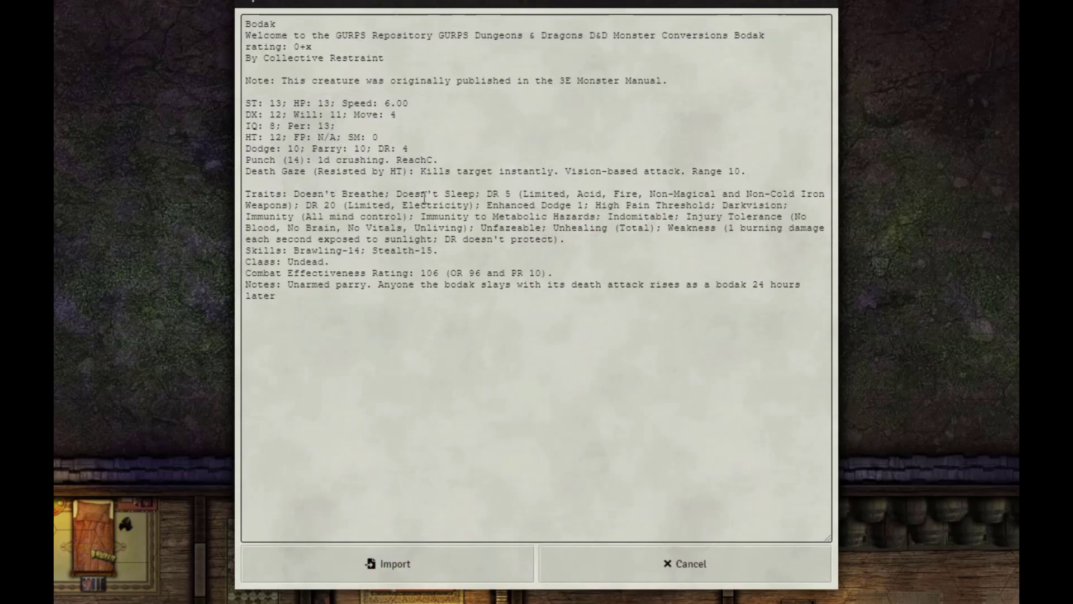
click(590, 296)
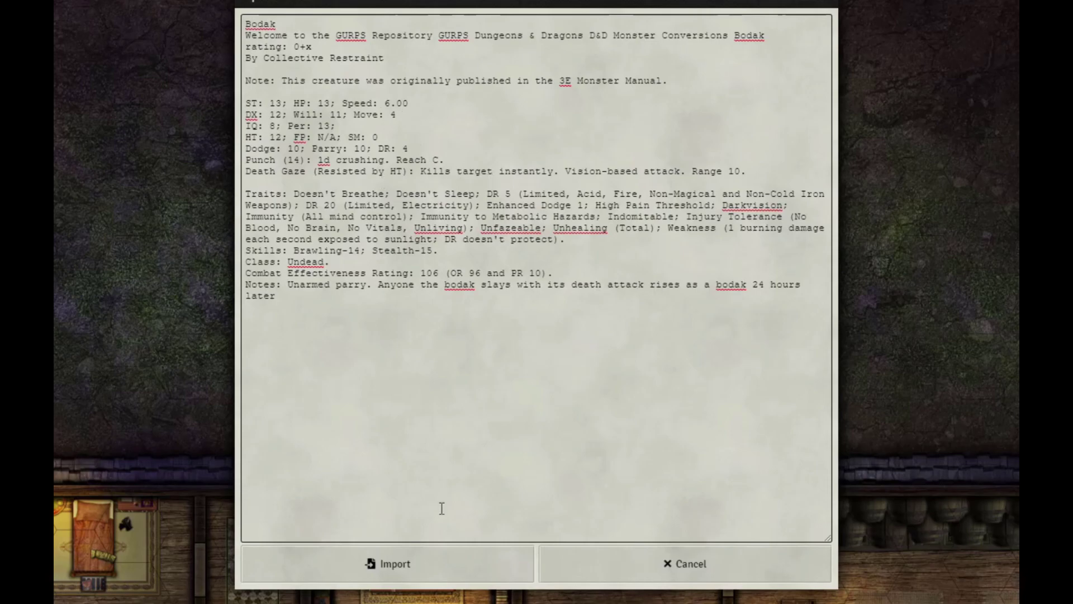
click(422, 564)
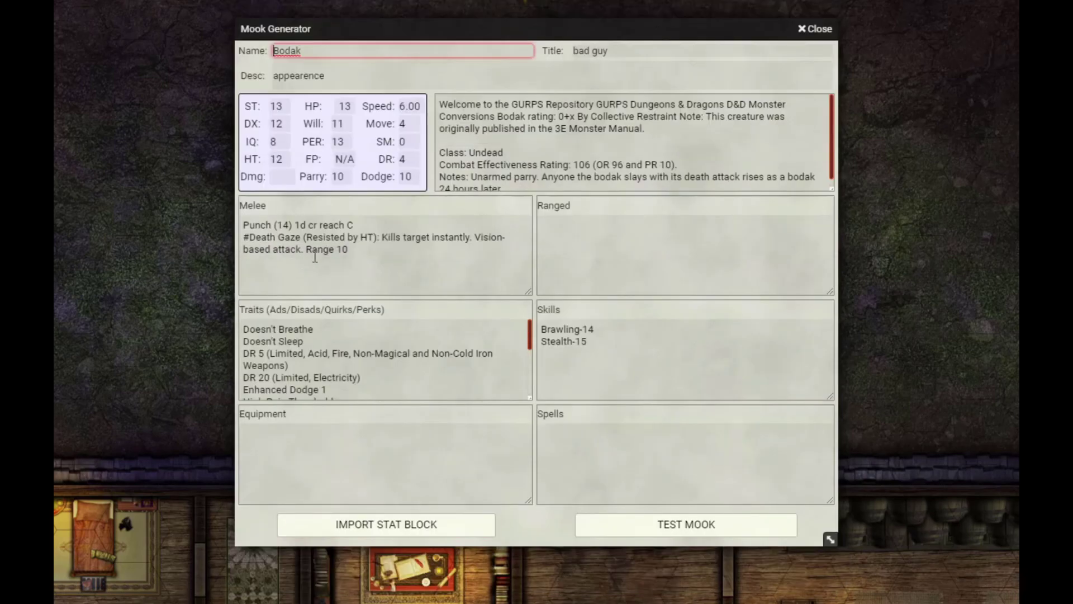
click(383, 529)
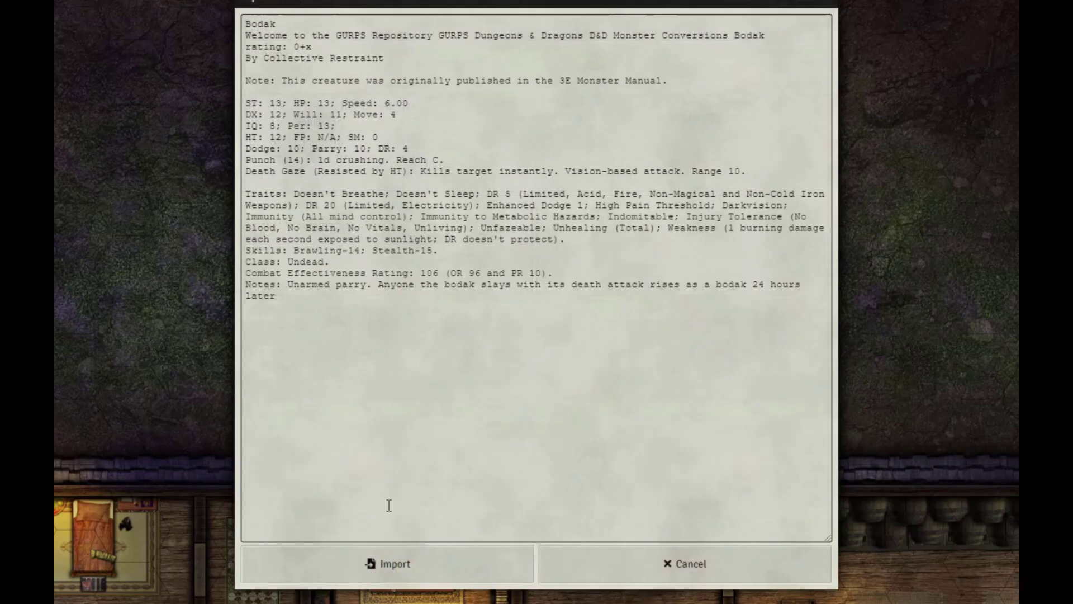
click(545, 176)
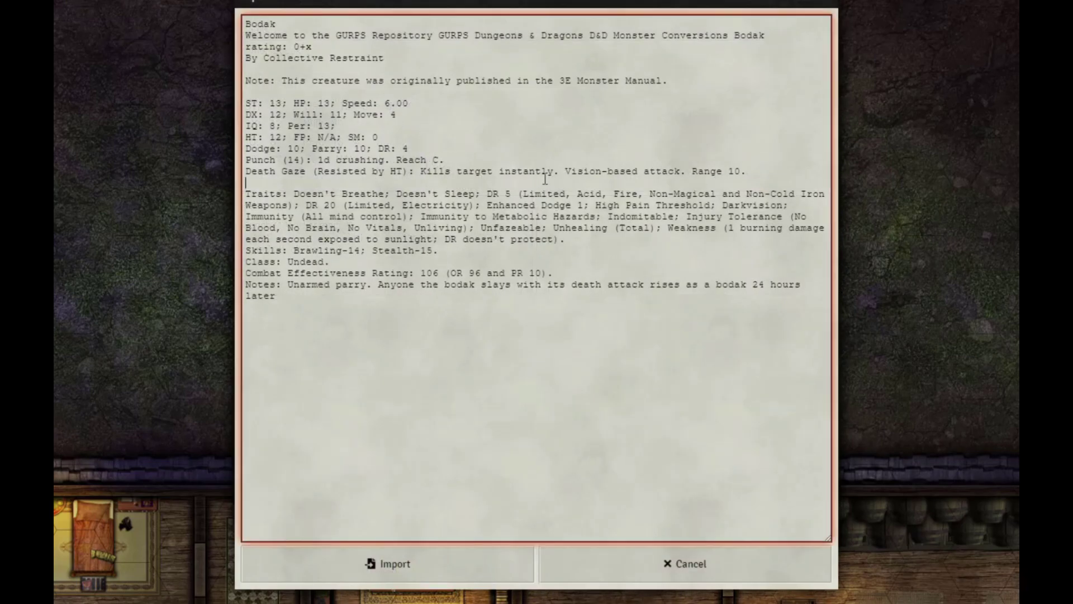
Import the Bodak stat block again and review the guide's Reach, Usage, Parry, ST, Block melee parameters
click(371, 564)
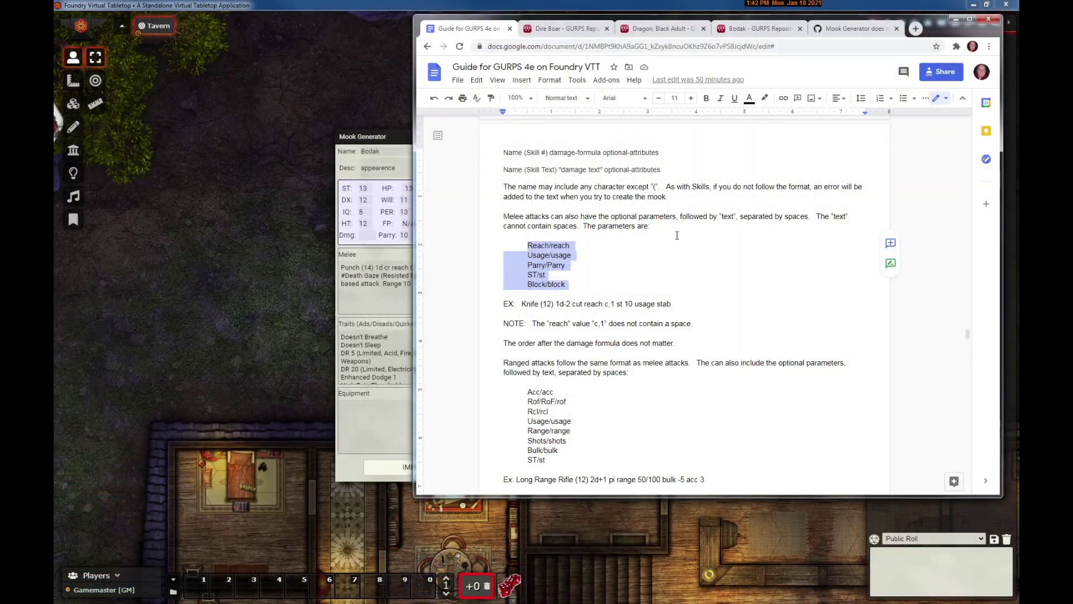
click(597, 247)
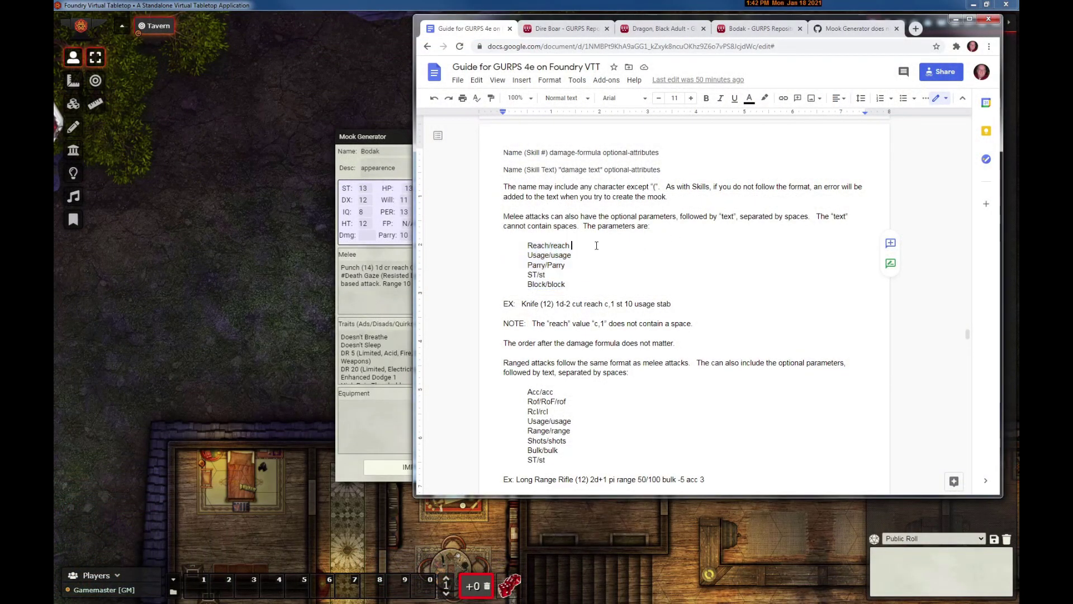